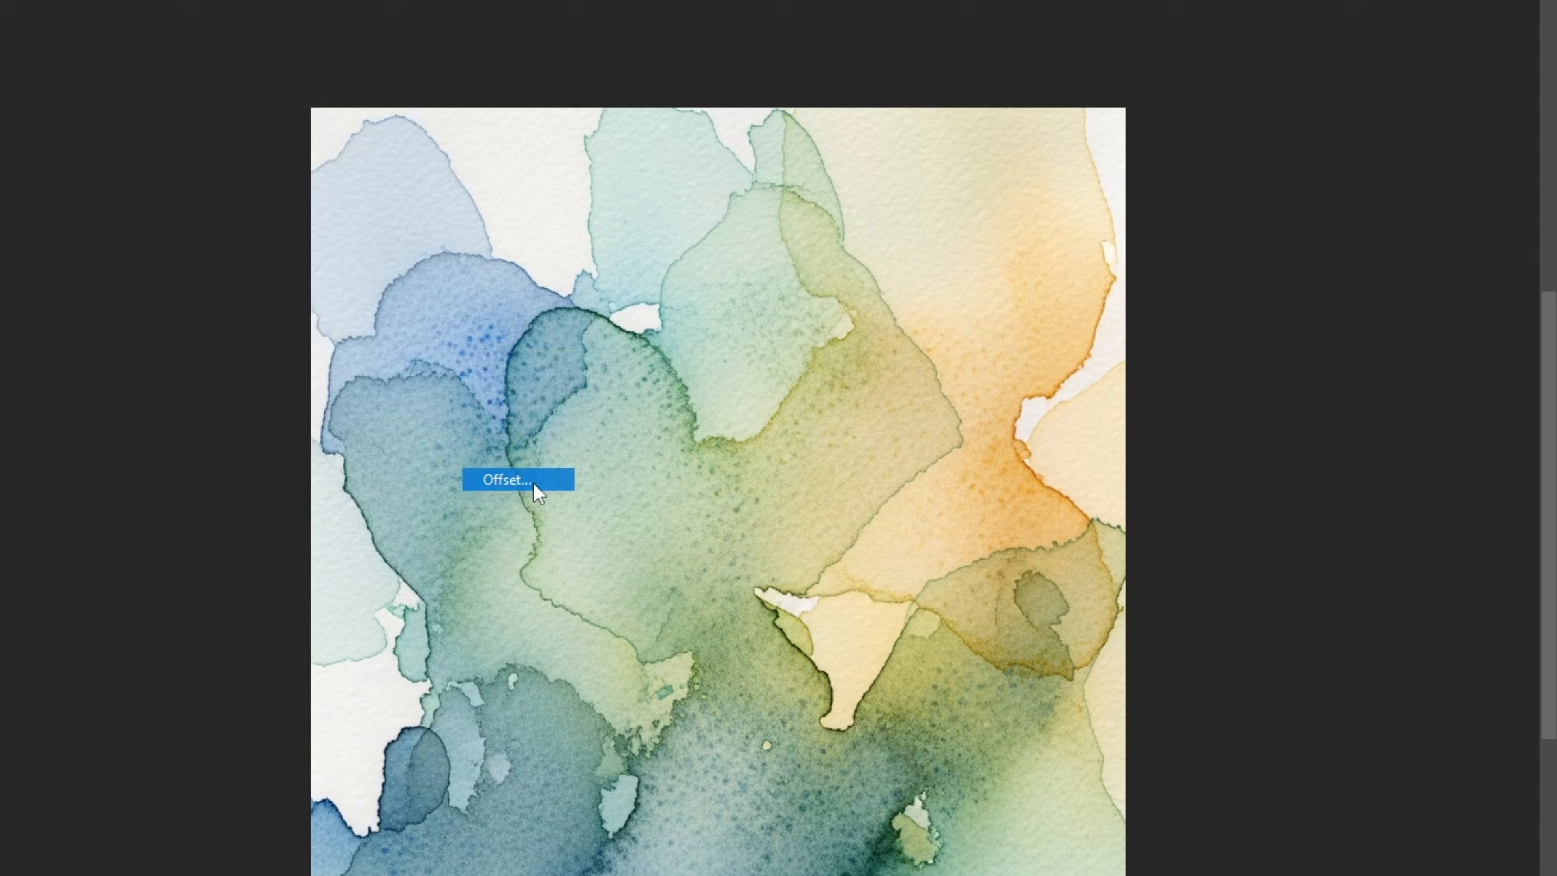
- Offset the watercolor image horizontally by -457 pixels with Wrap Around, leaving the vertical offset at 0
click(534, 483)
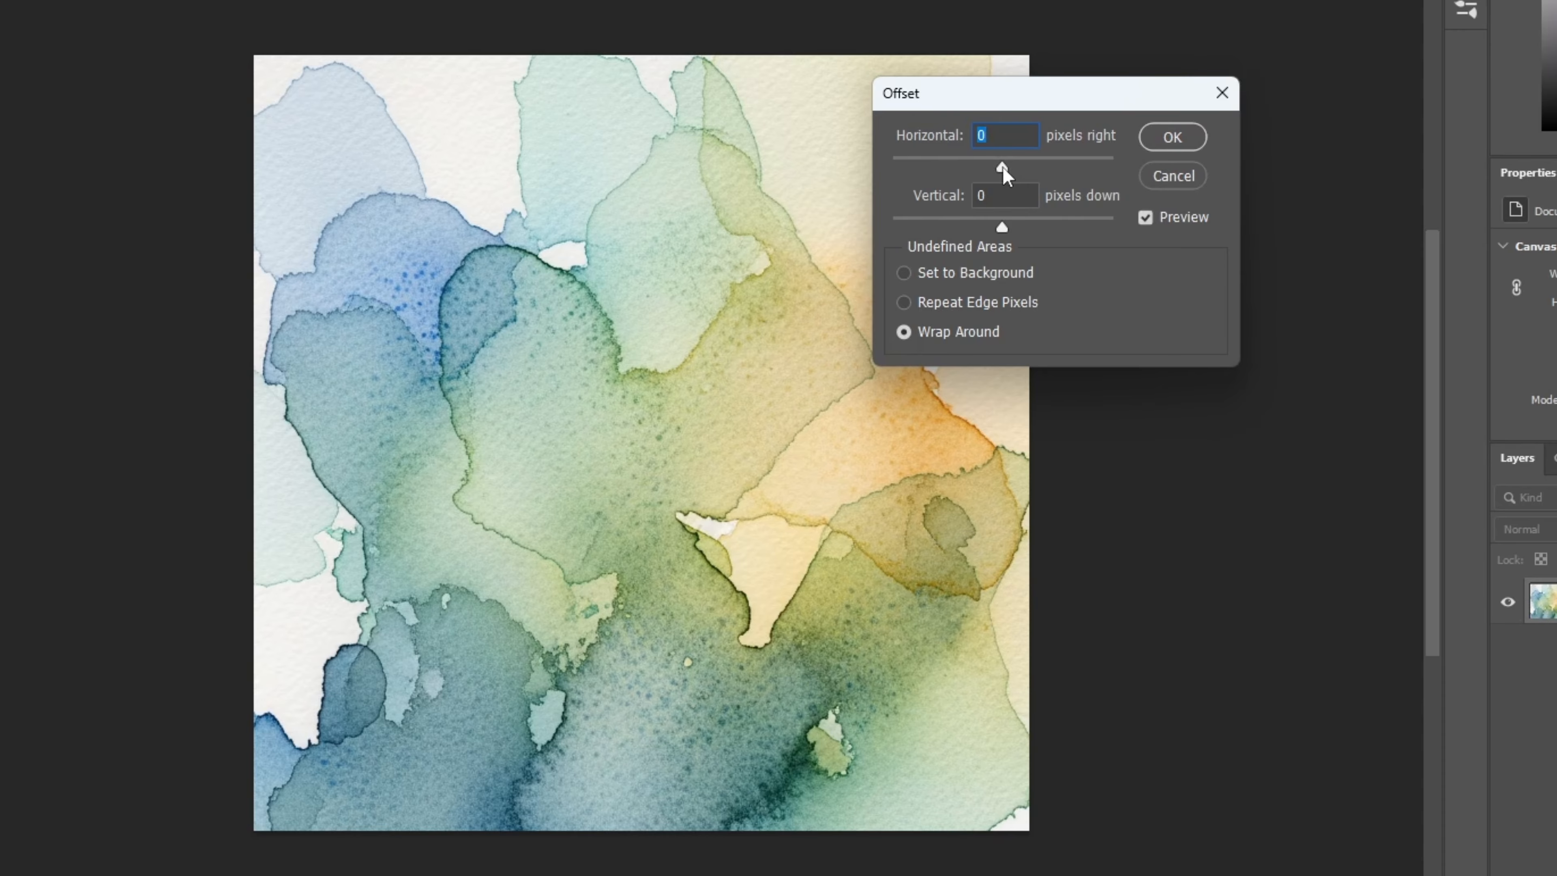
drag(995, 167, 972, 166)
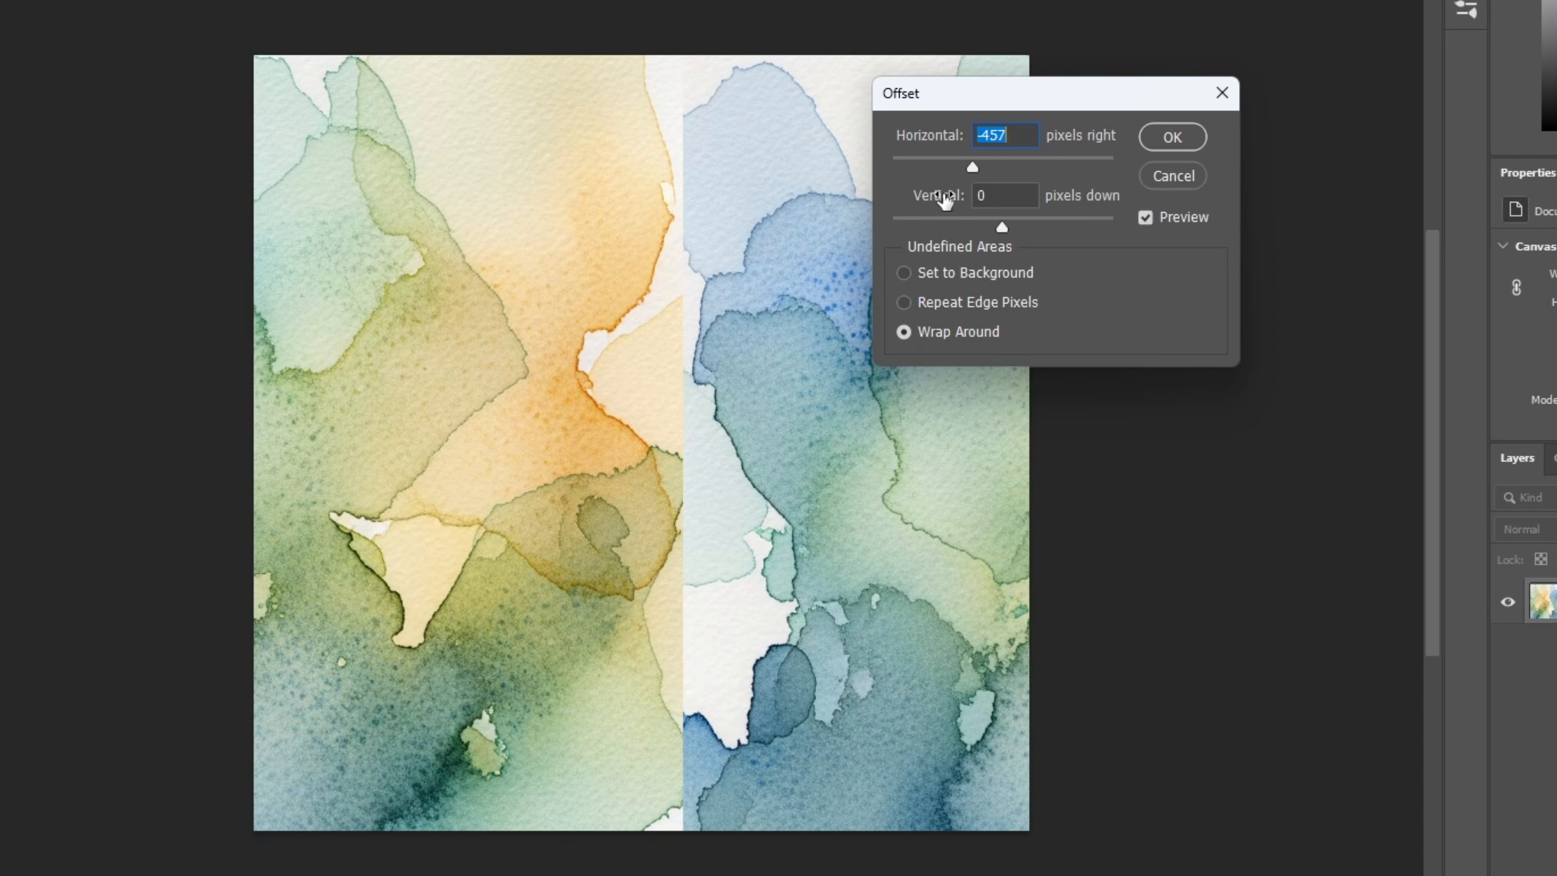
click(1144, 218)
click(1144, 218)
drag(1002, 100, 1147, 109)
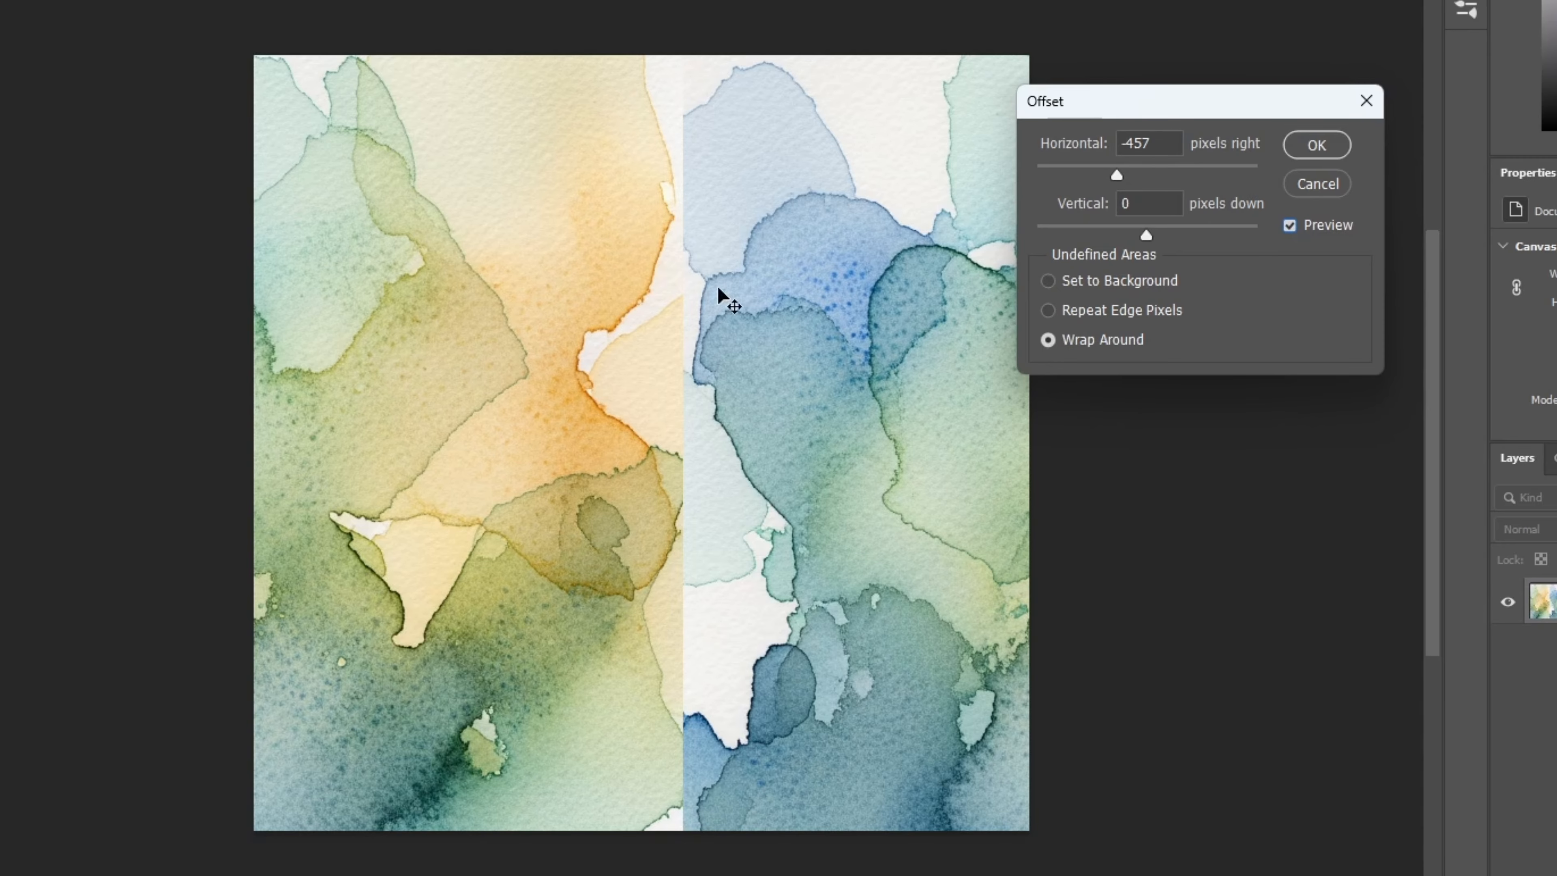
click(1338, 145)
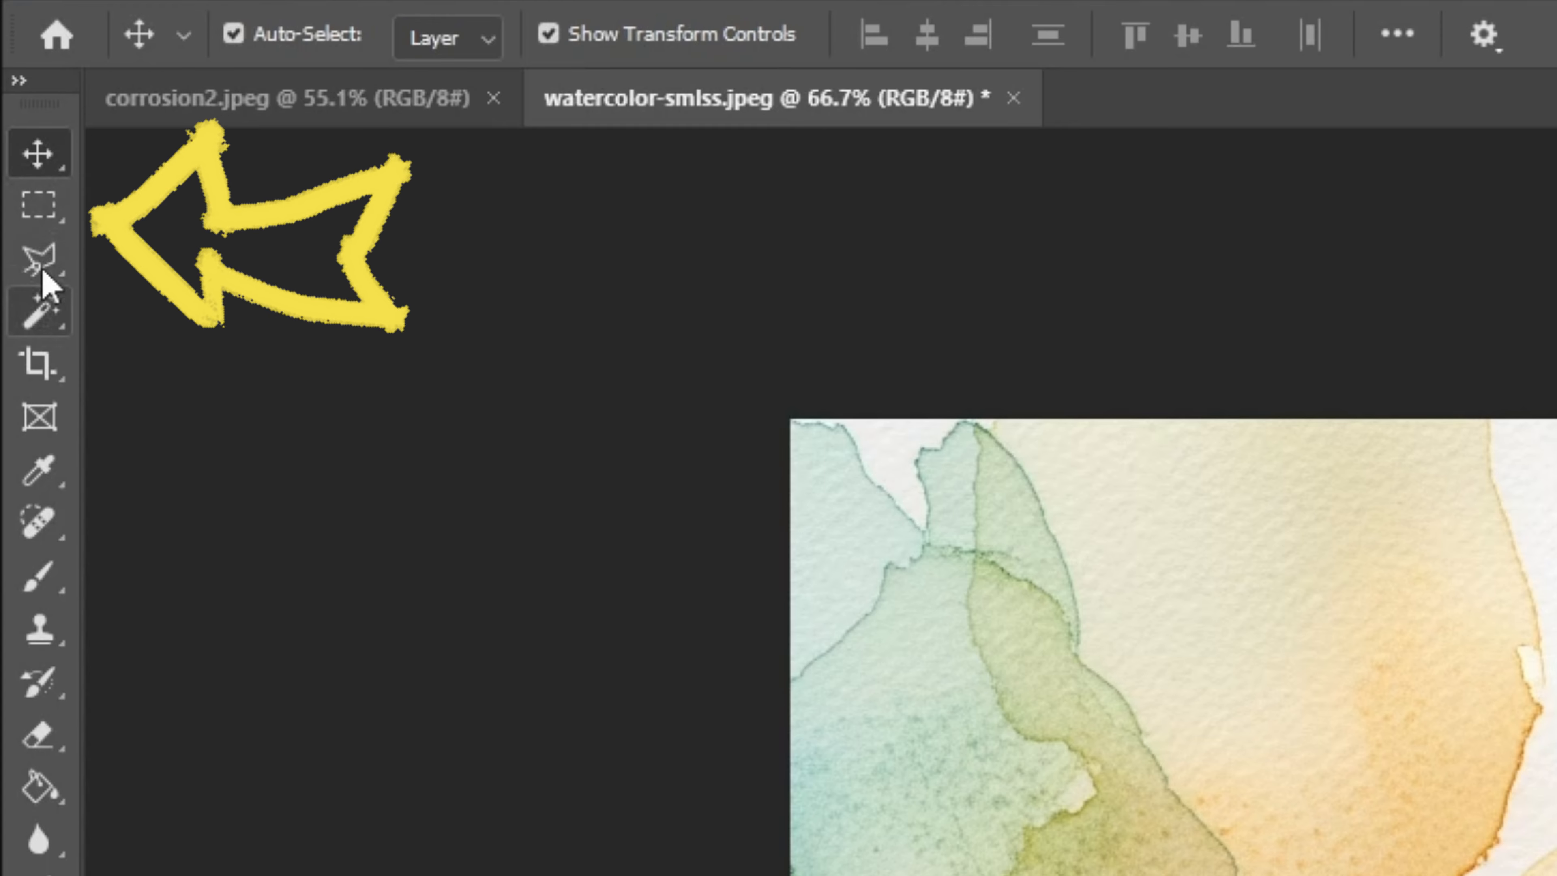
- Select a narrow full-height rectangular strip over the vertical seam and run Generative Fill on it with an empty prompt
click(43, 209)
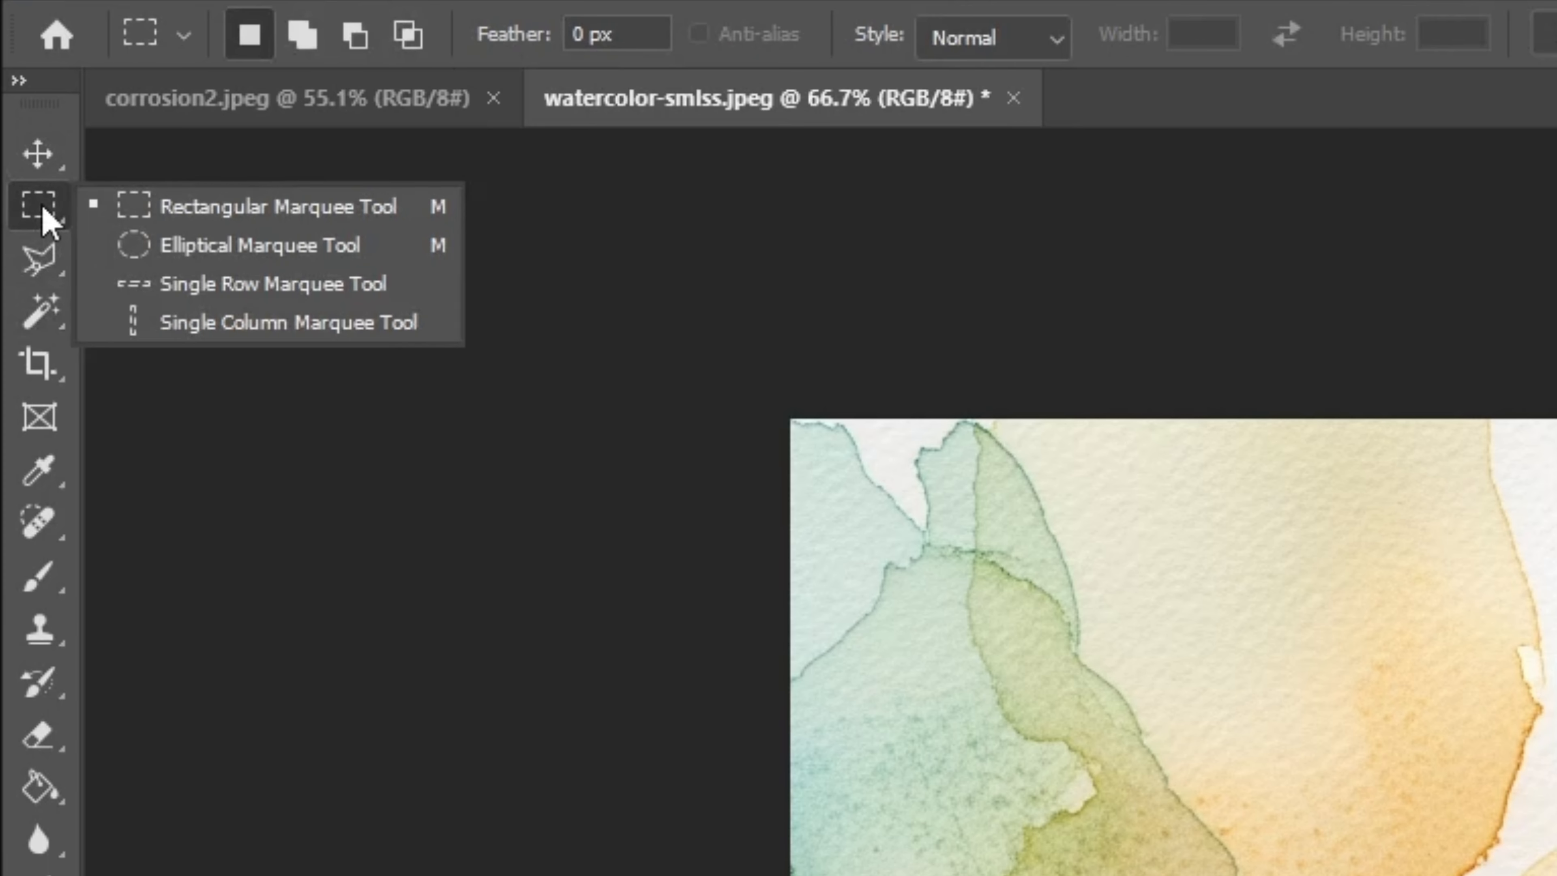
click(215, 206)
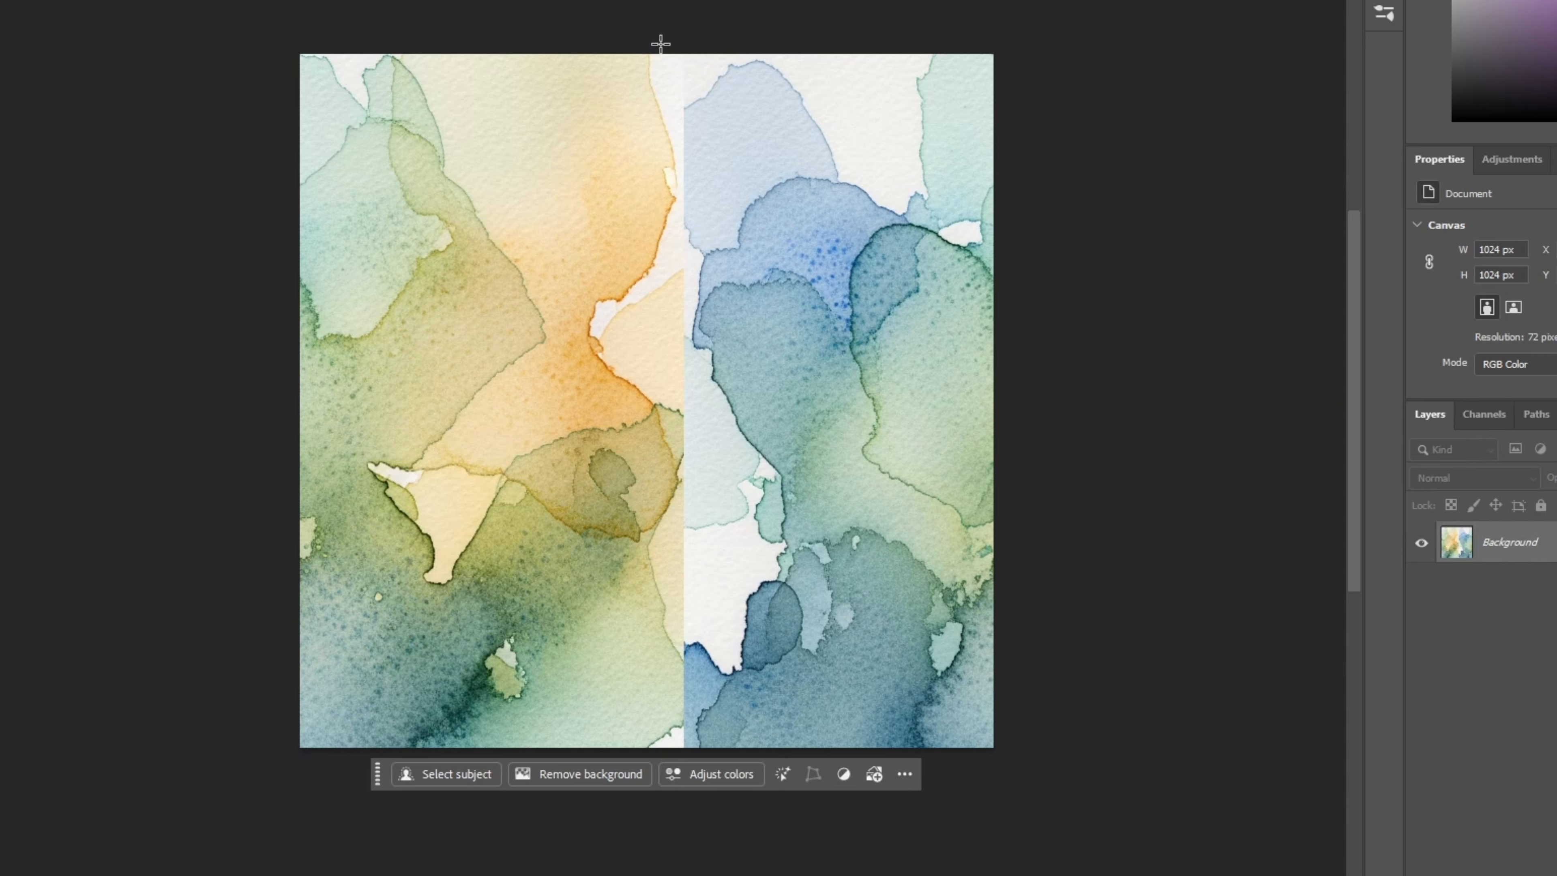
drag(661, 43, 709, 764)
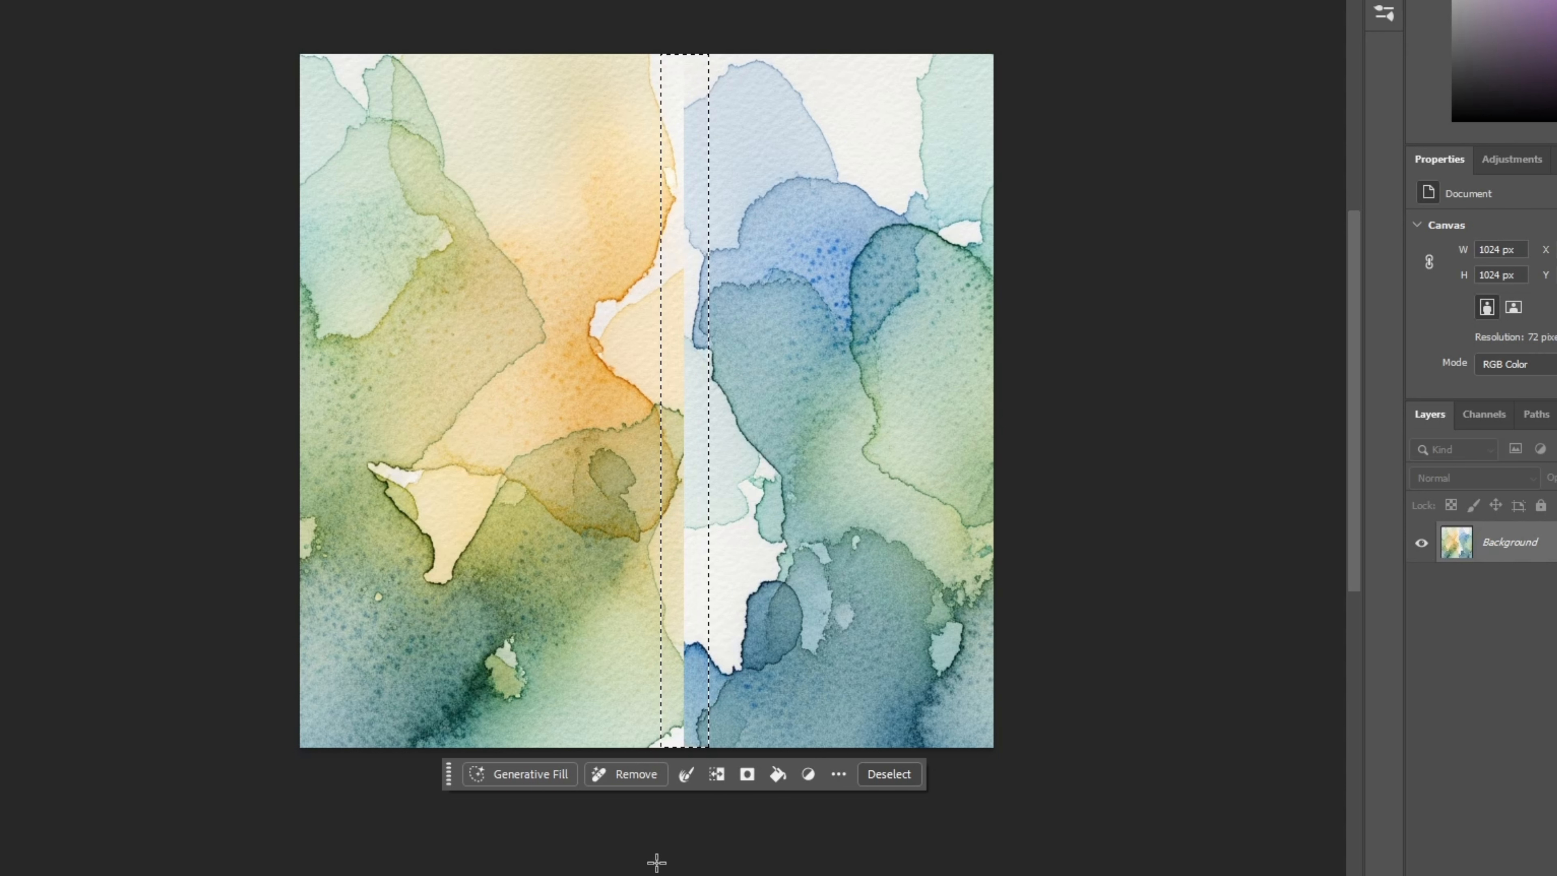
click(512, 778)
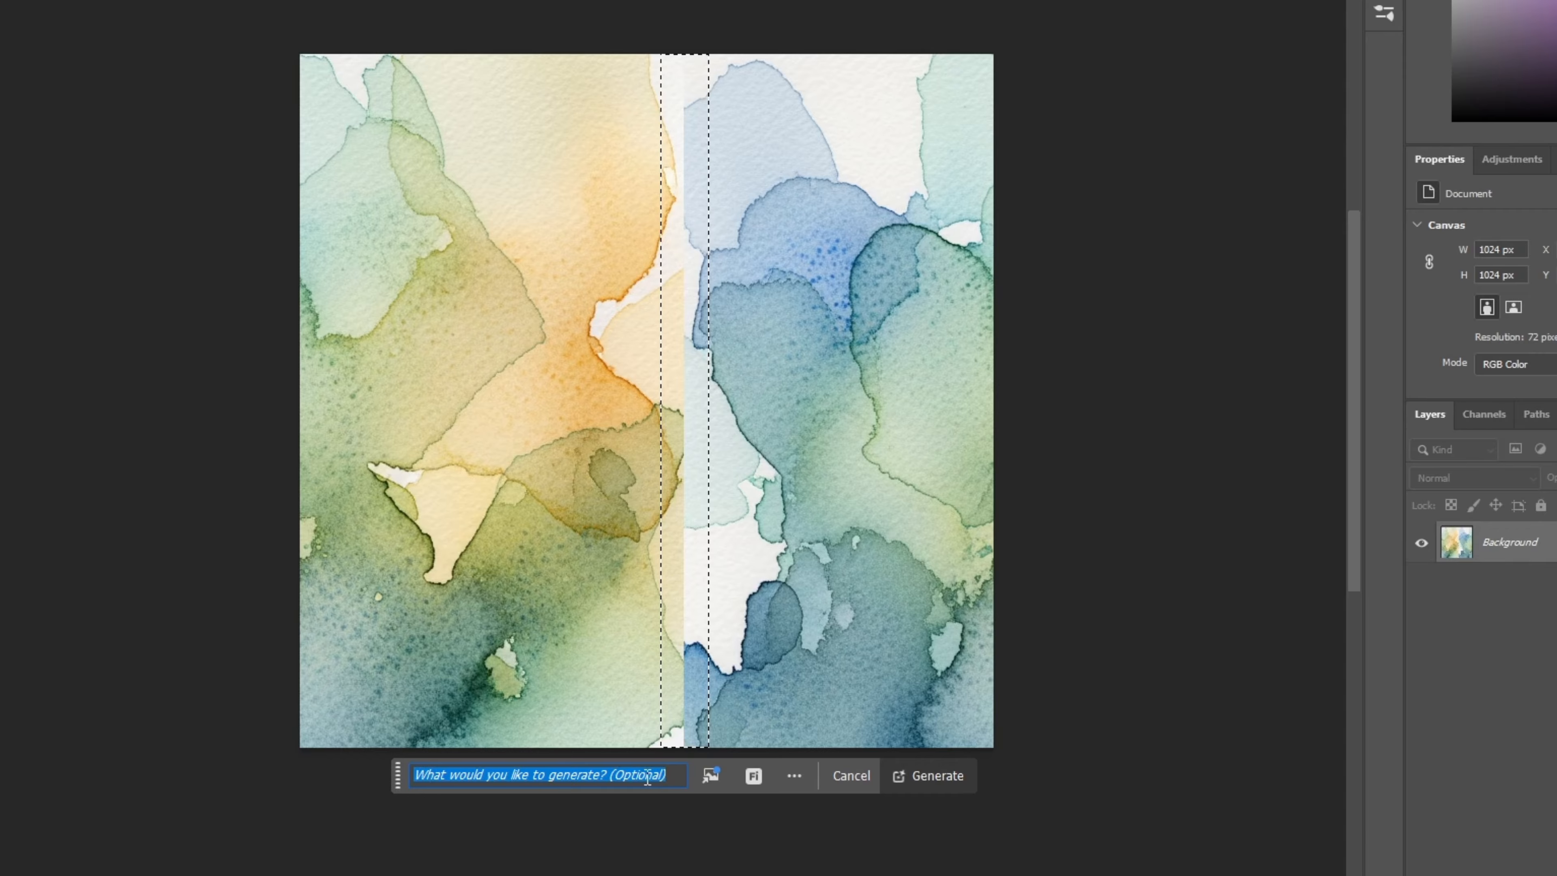
click(672, 777)
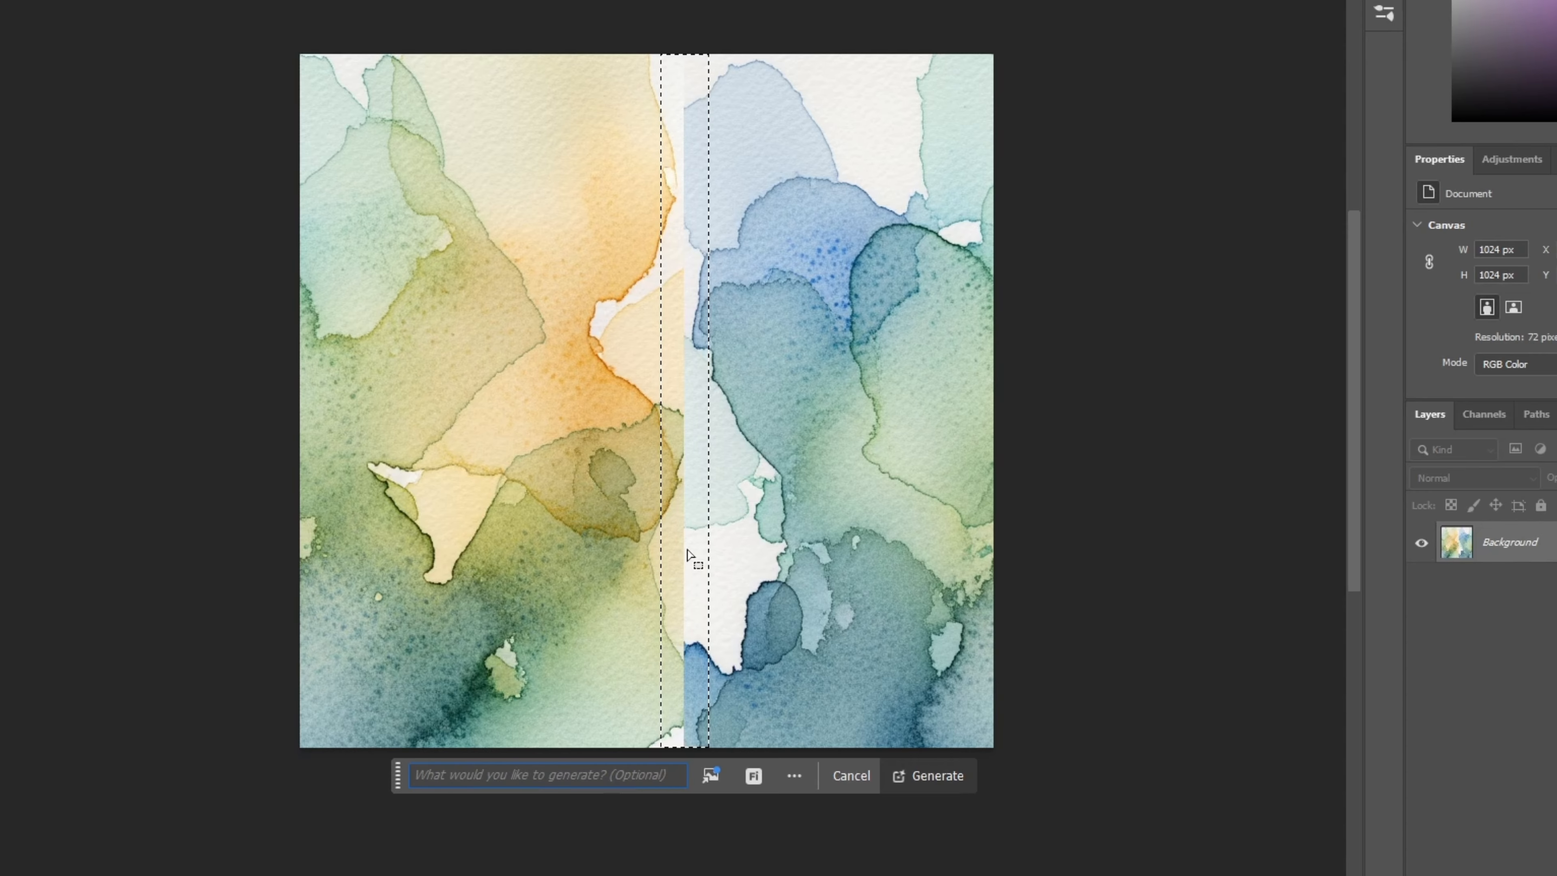
click(948, 779)
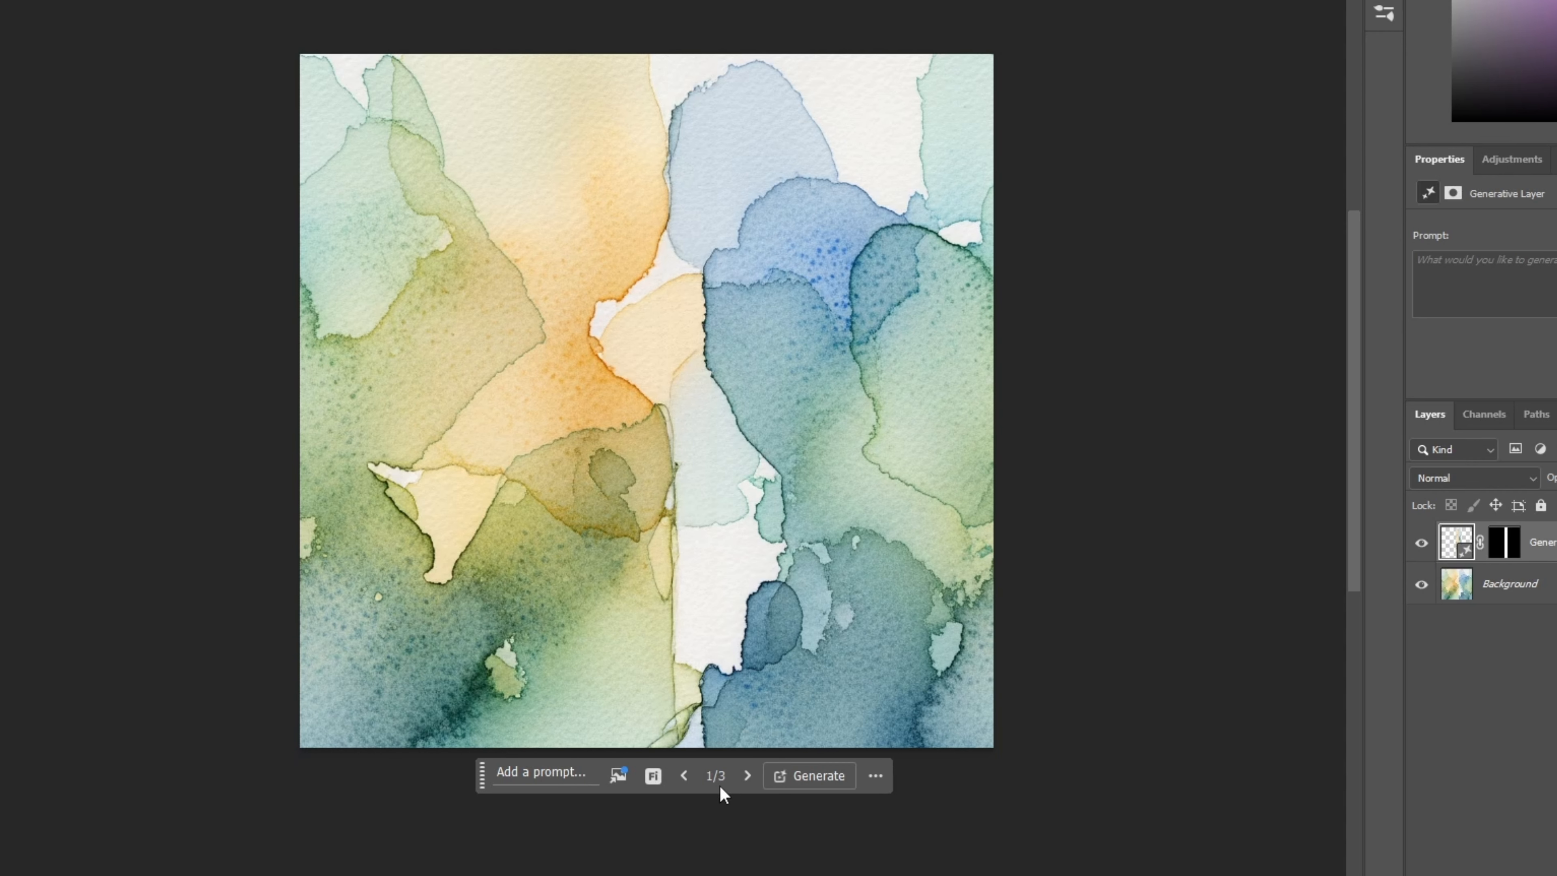
- Compare the three generated variations of the seam fill and choose variation 3
click(747, 776)
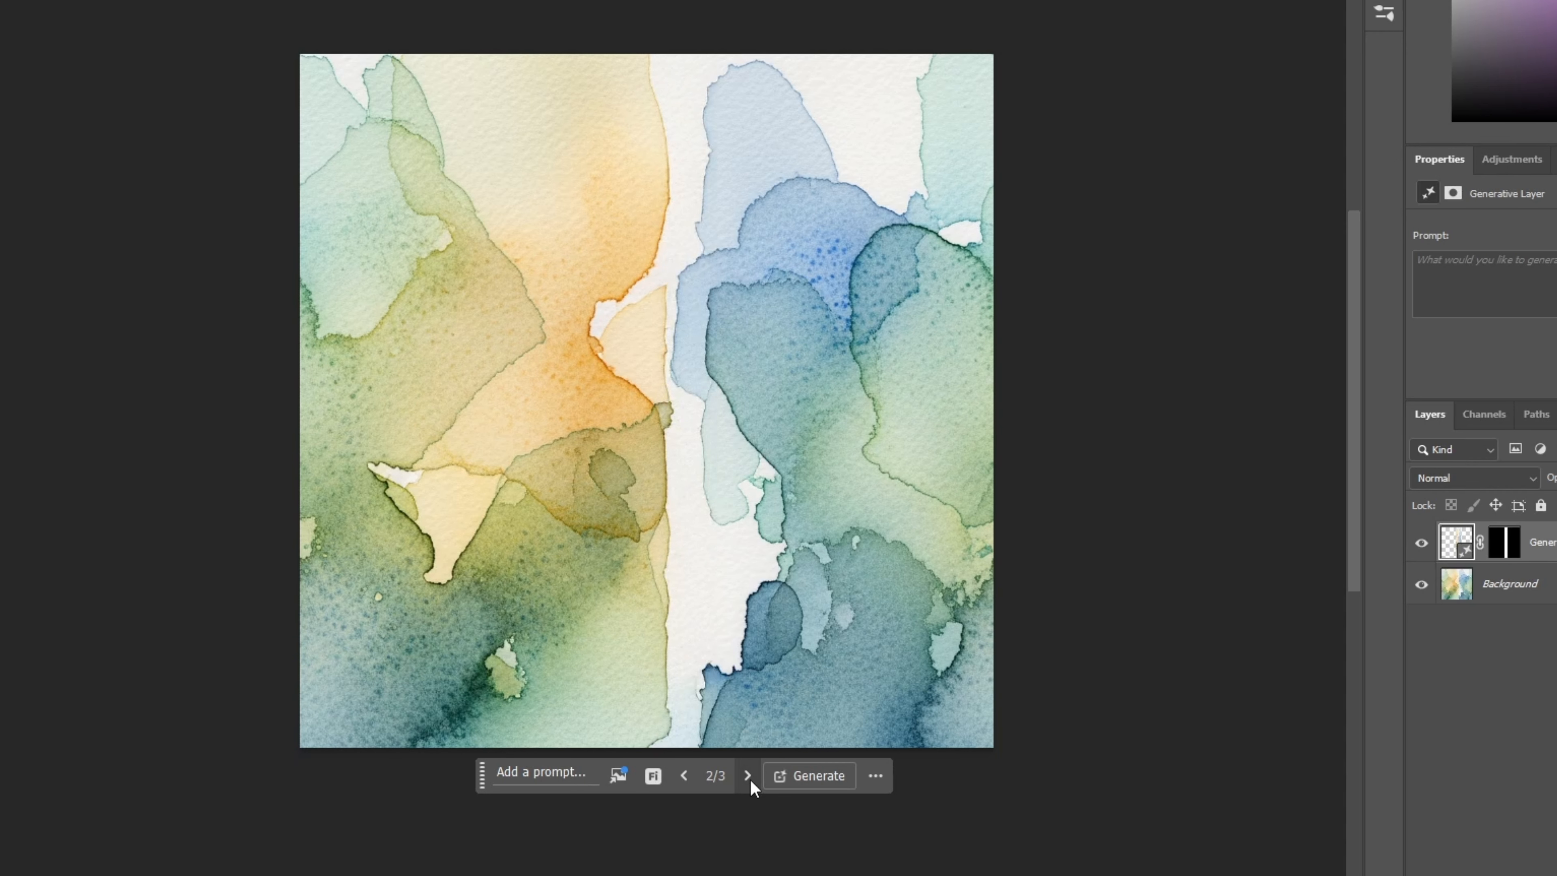
click(747, 776)
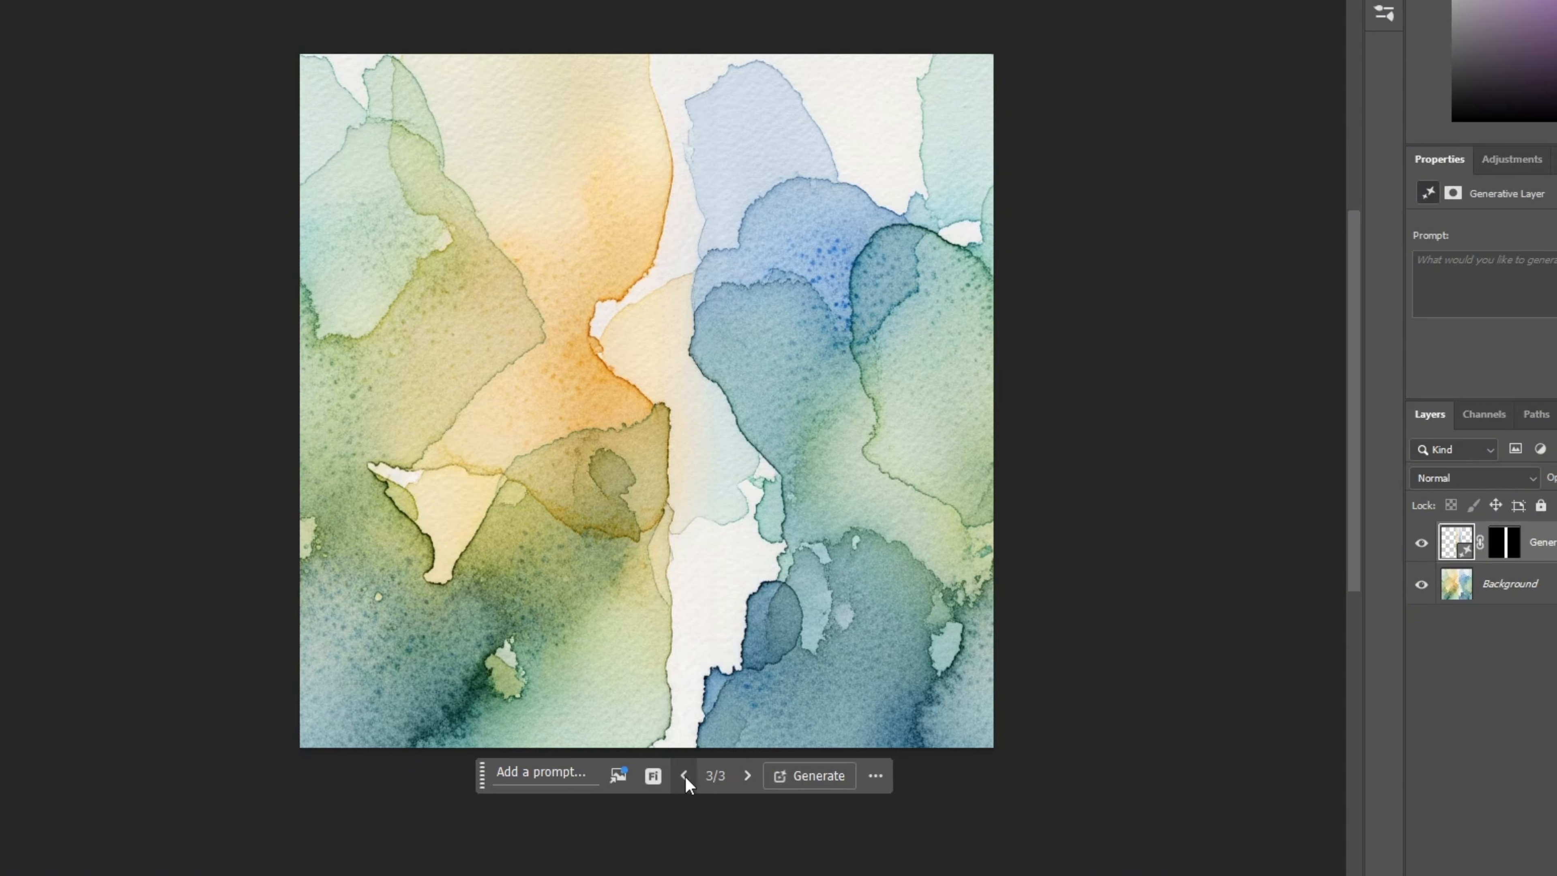
click(685, 775)
click(685, 775)
click(747, 775)
click(747, 775)
click(683, 775)
click(683, 775)
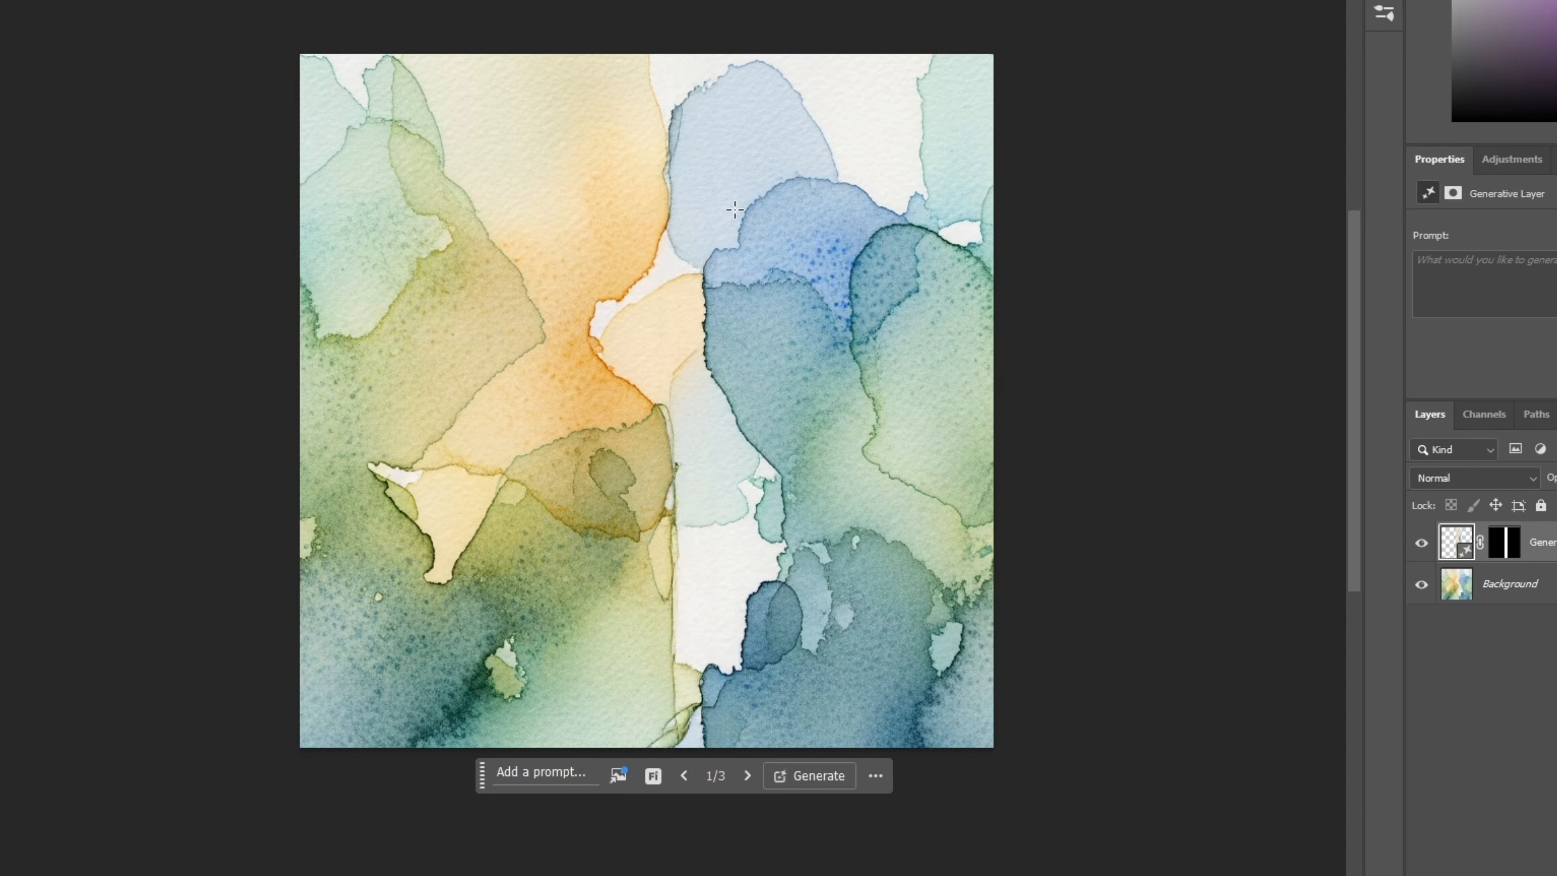
click(747, 776)
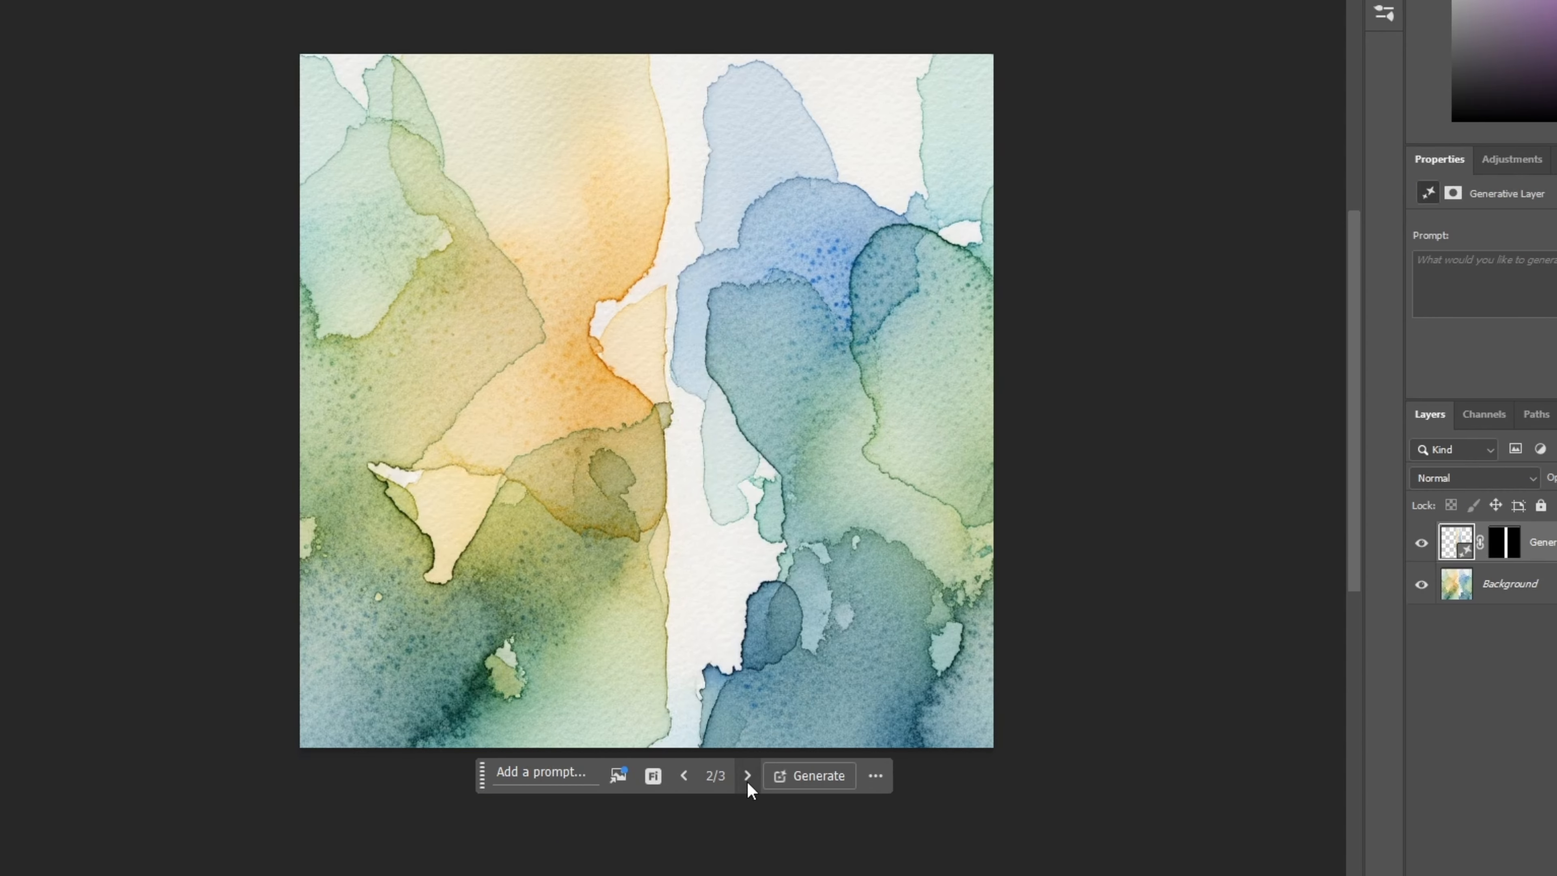
click(747, 776)
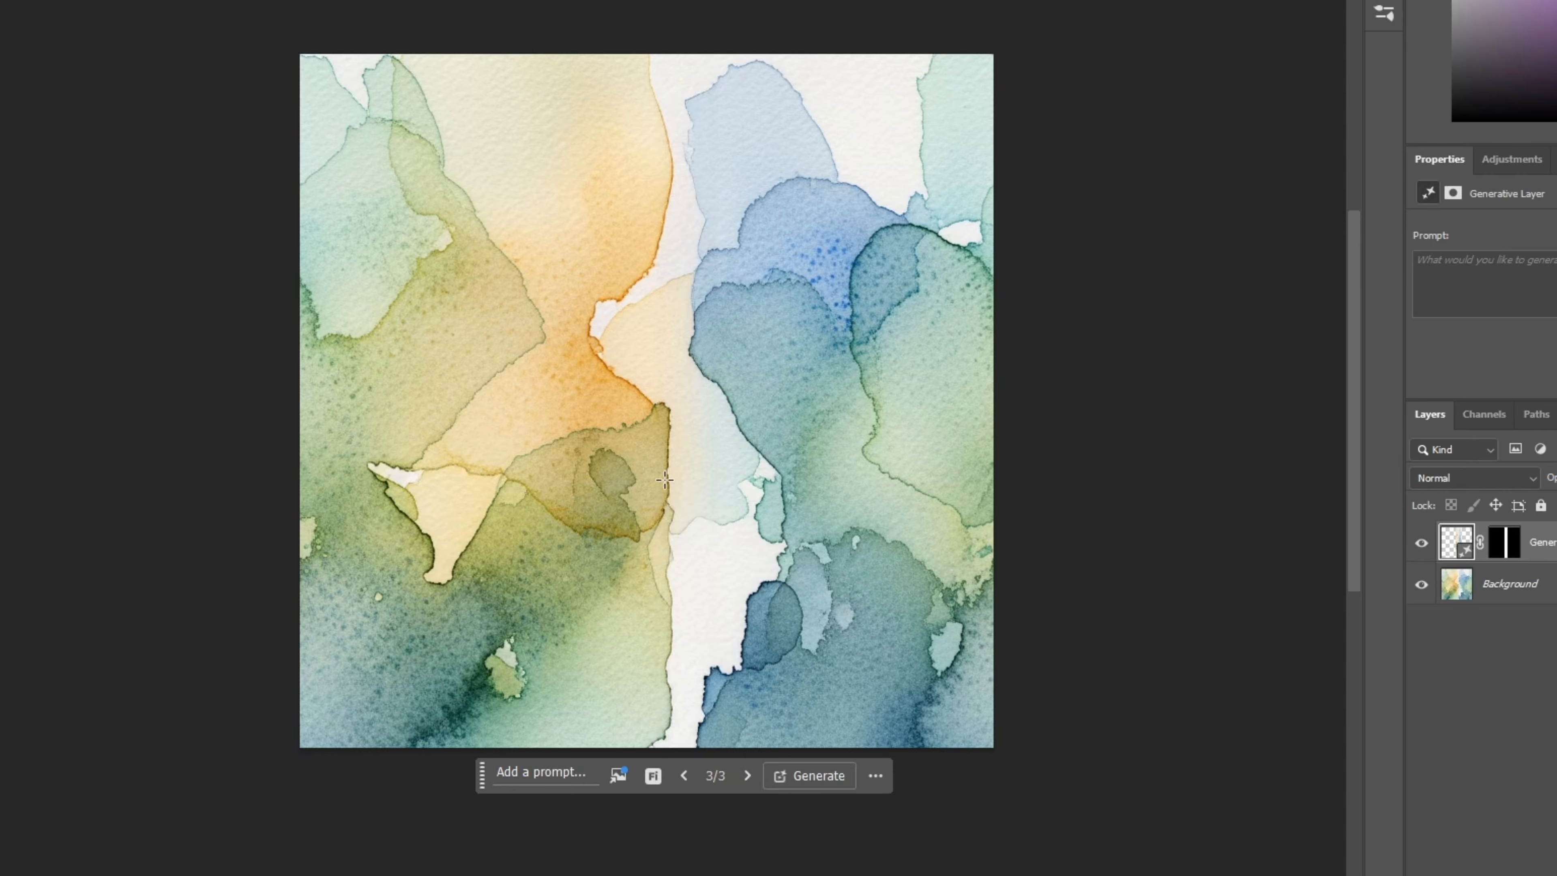
- Compare the seam area with the Generative Fill layer hidden and shown
click(1510, 583)
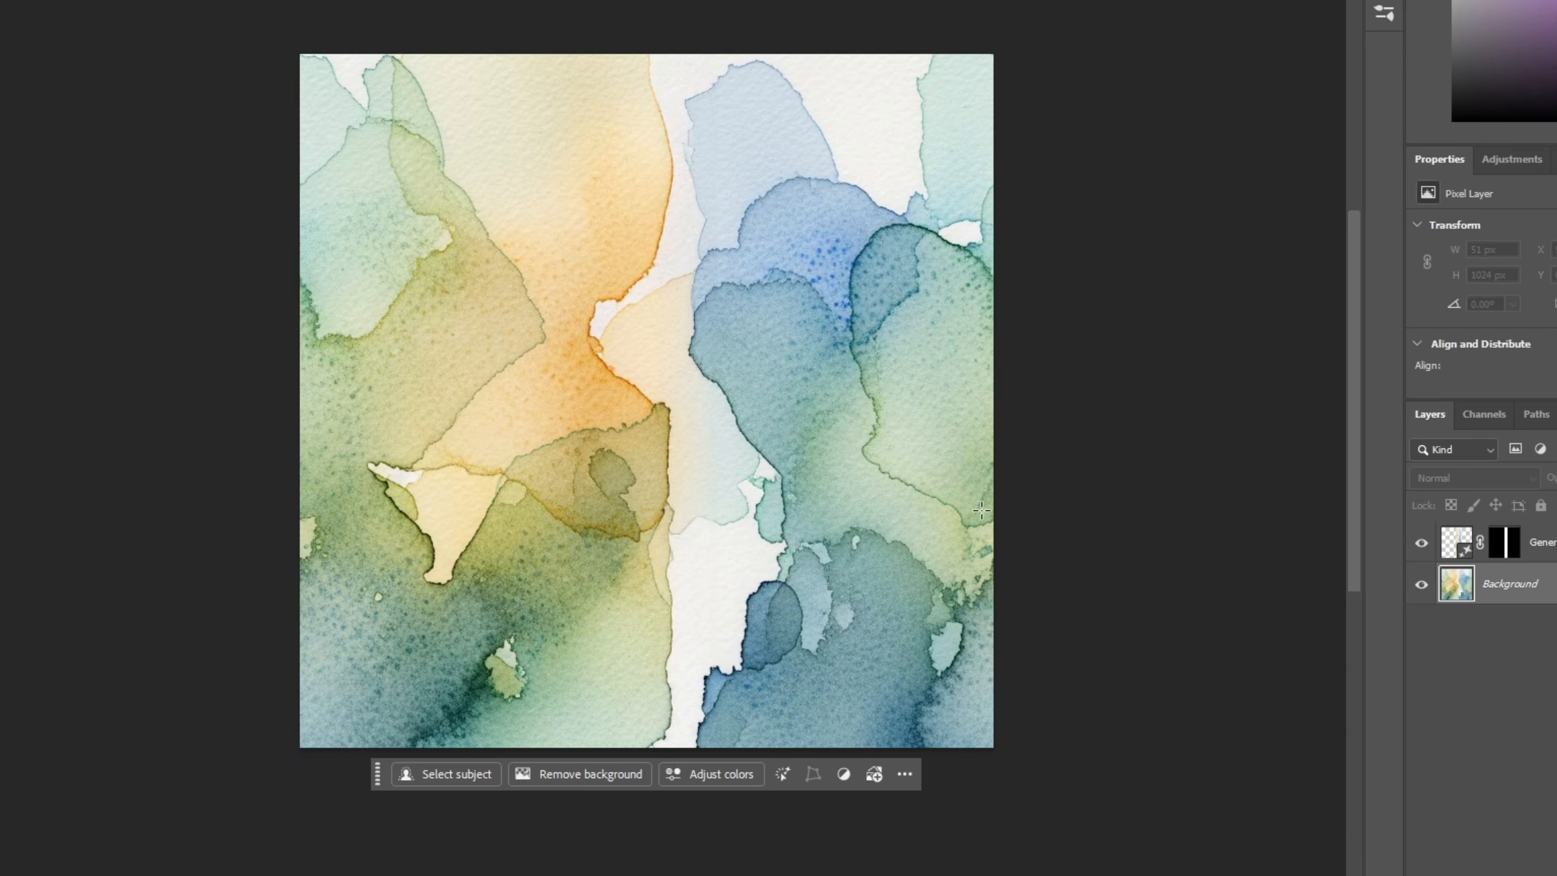
scroll(654, 348, up, 2)
scroll(741, 393, down, 3)
scroll(729, 392, up, 1)
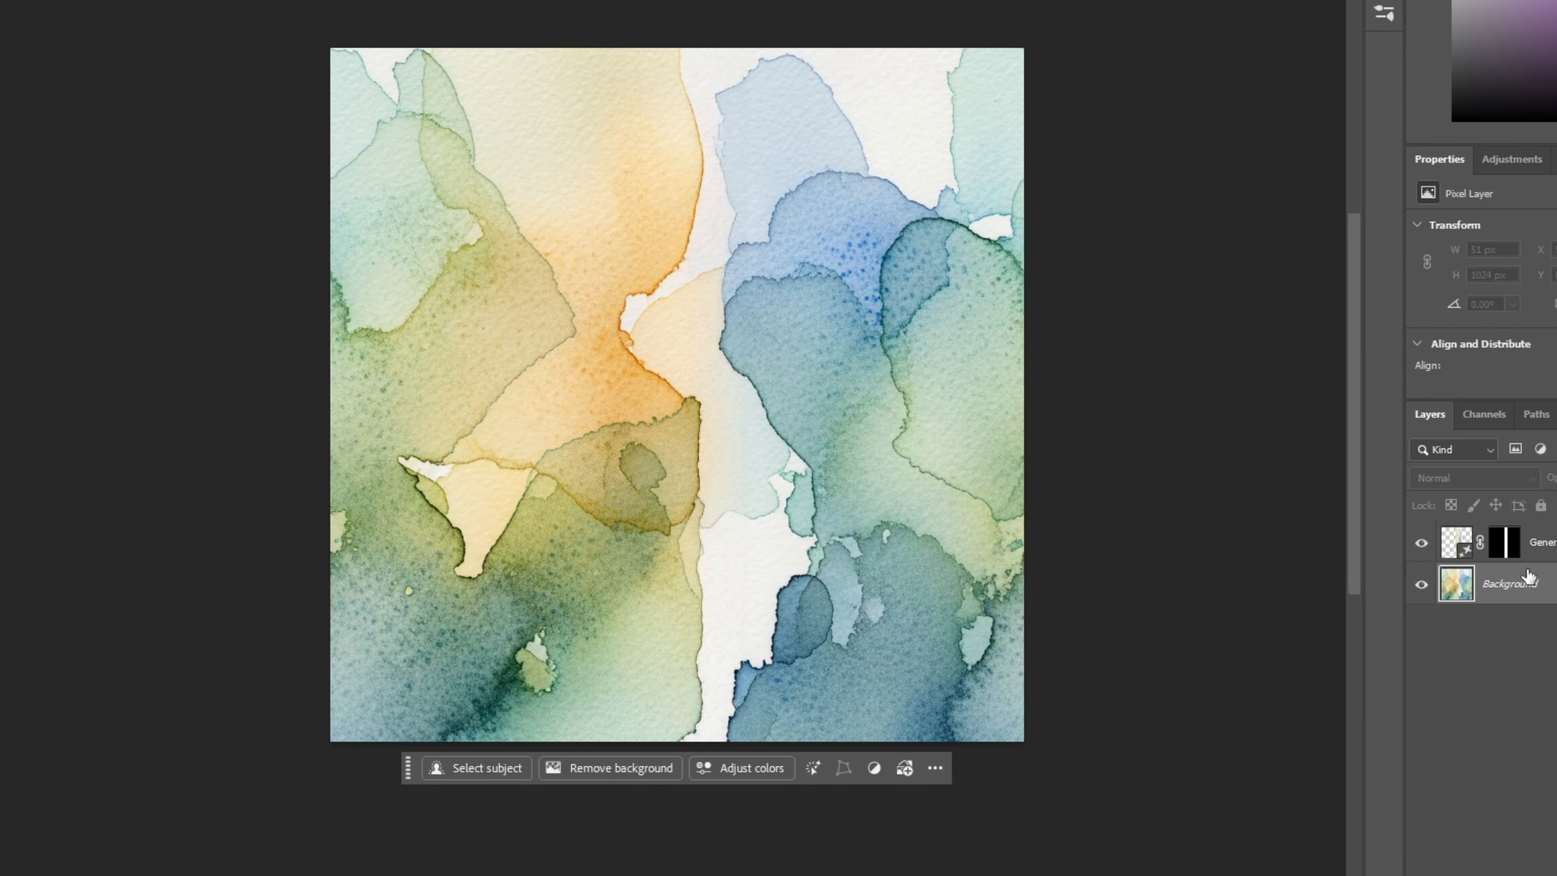
click(1420, 541)
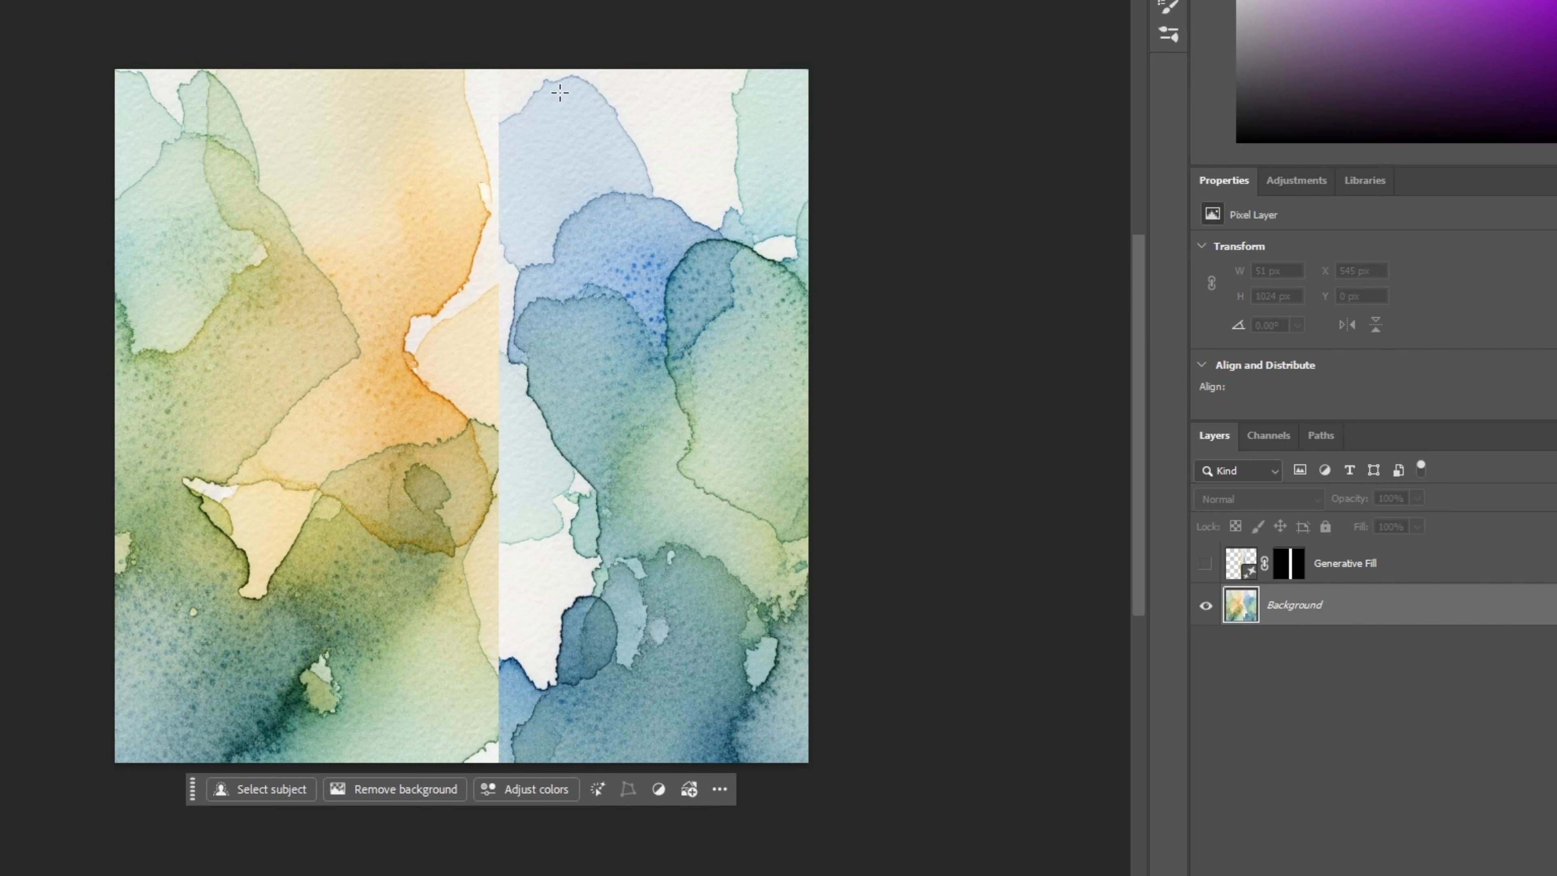
click(1205, 563)
click(1271, 570)
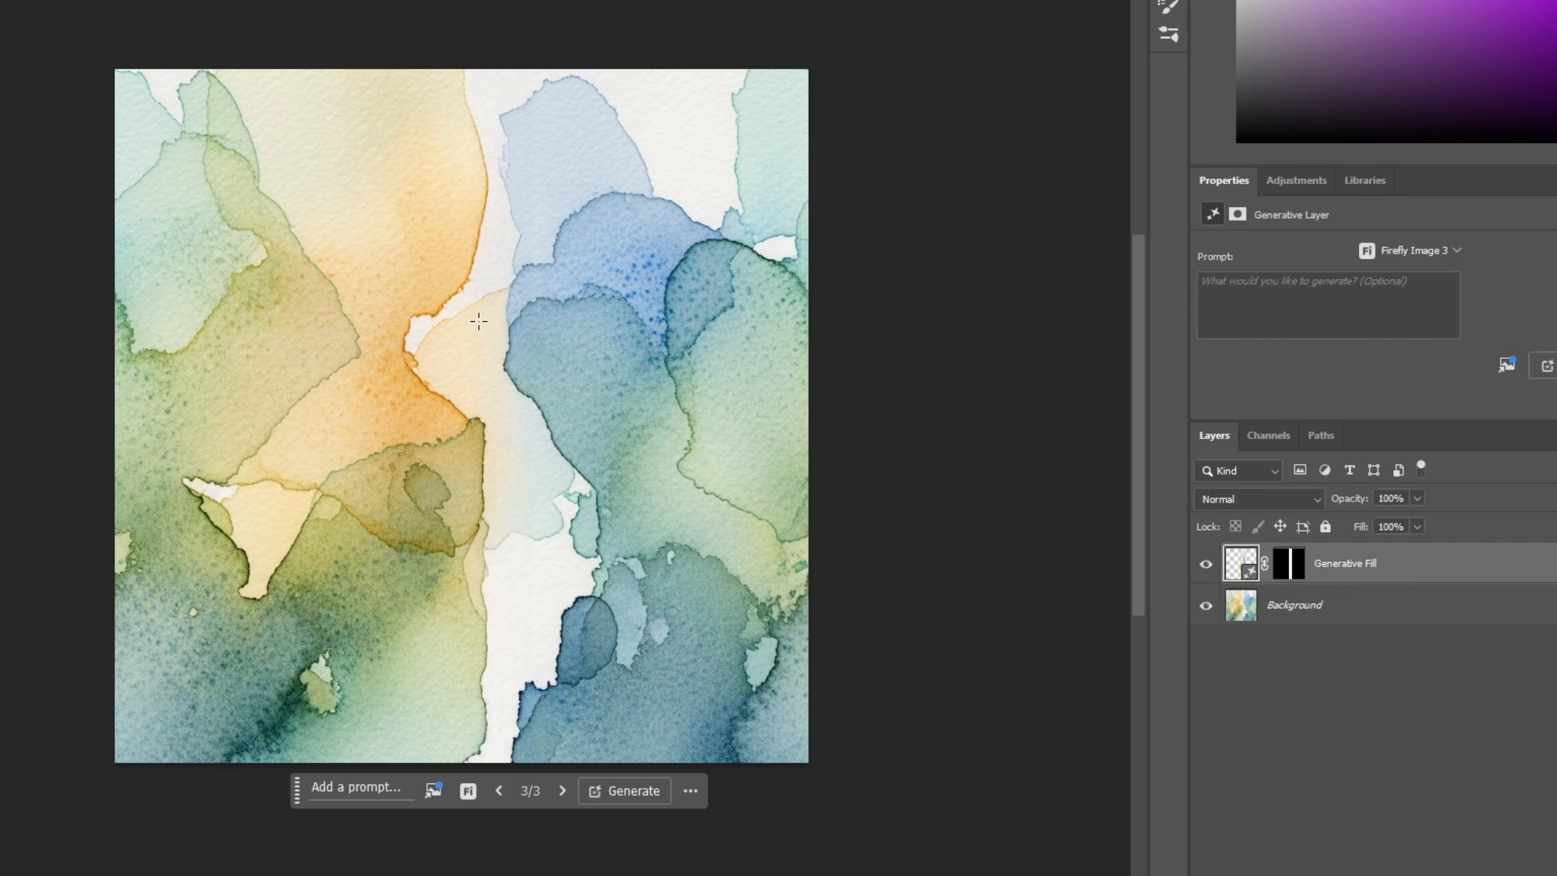
- Convert the locked Background into a regular layer with the default settings
click(1255, 616)
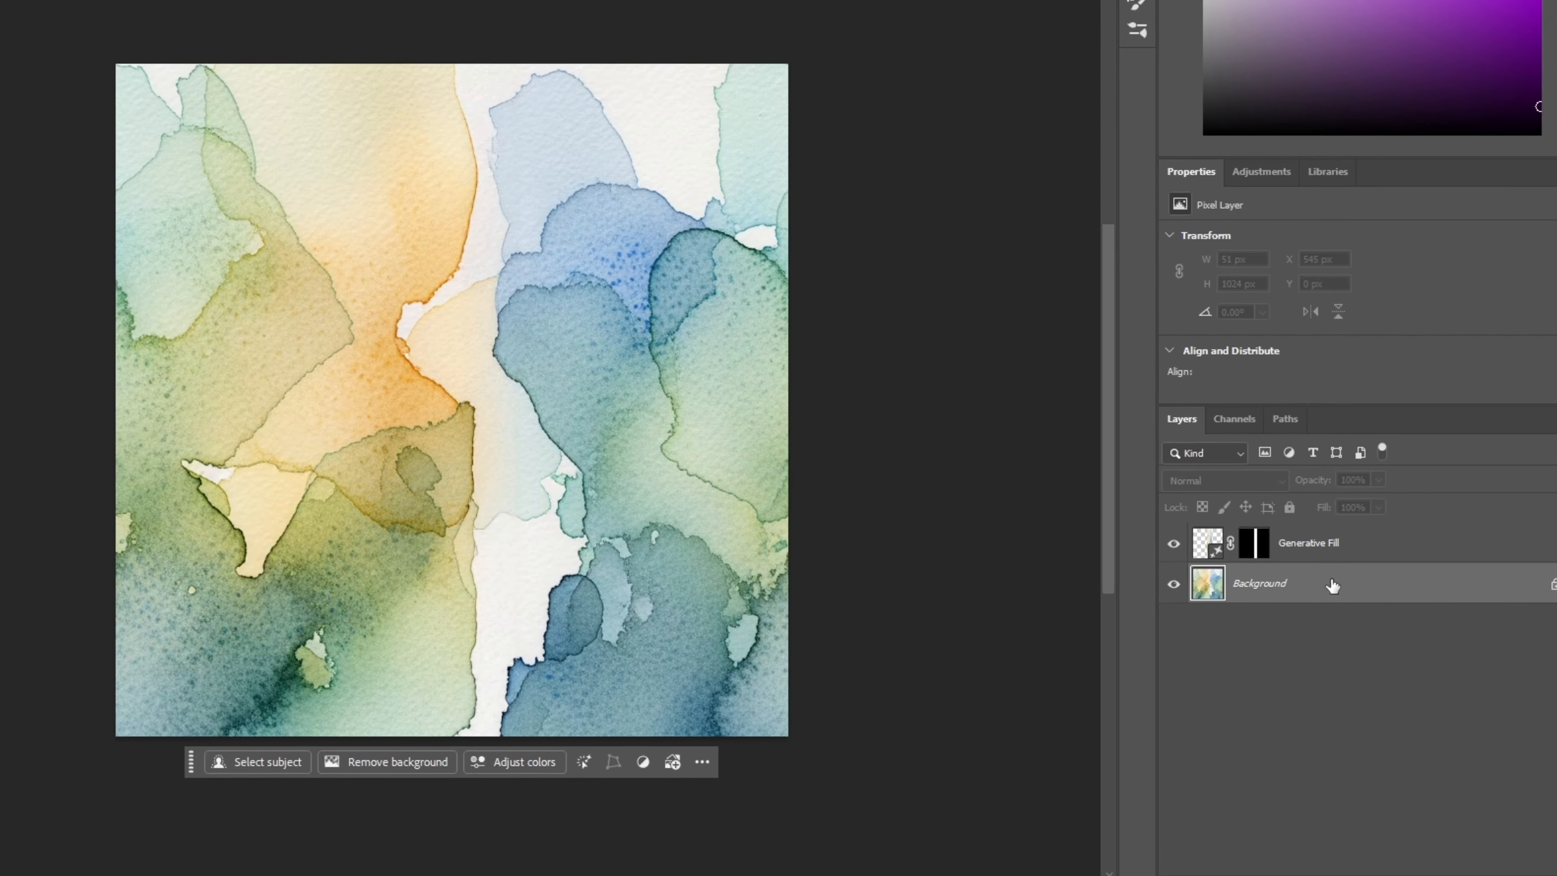
shift+click(1314, 533)
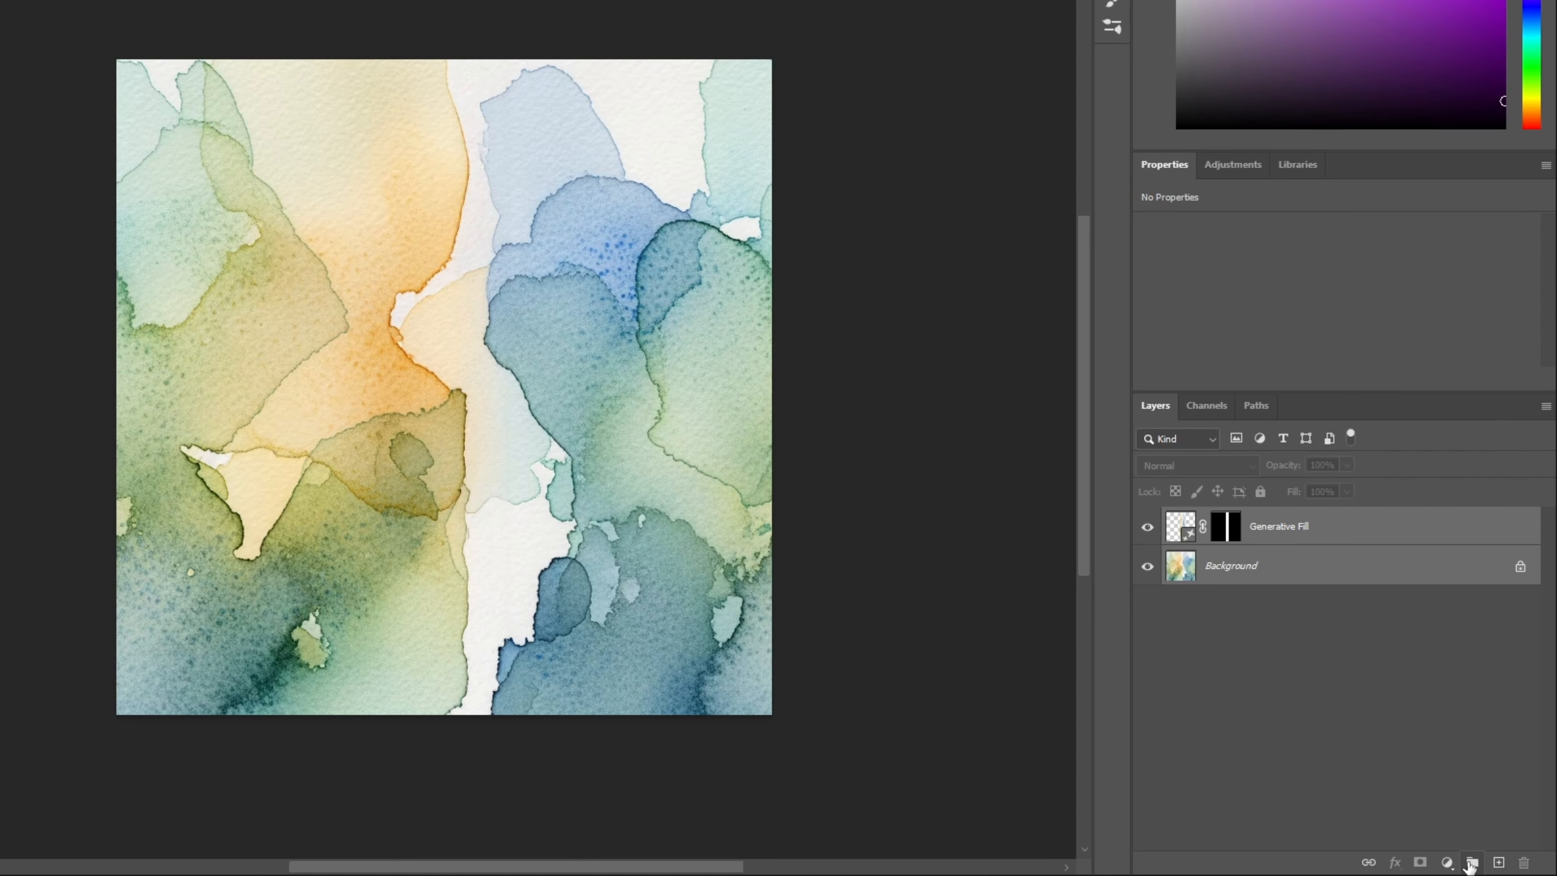
click(1287, 572)
right_click(1270, 567)
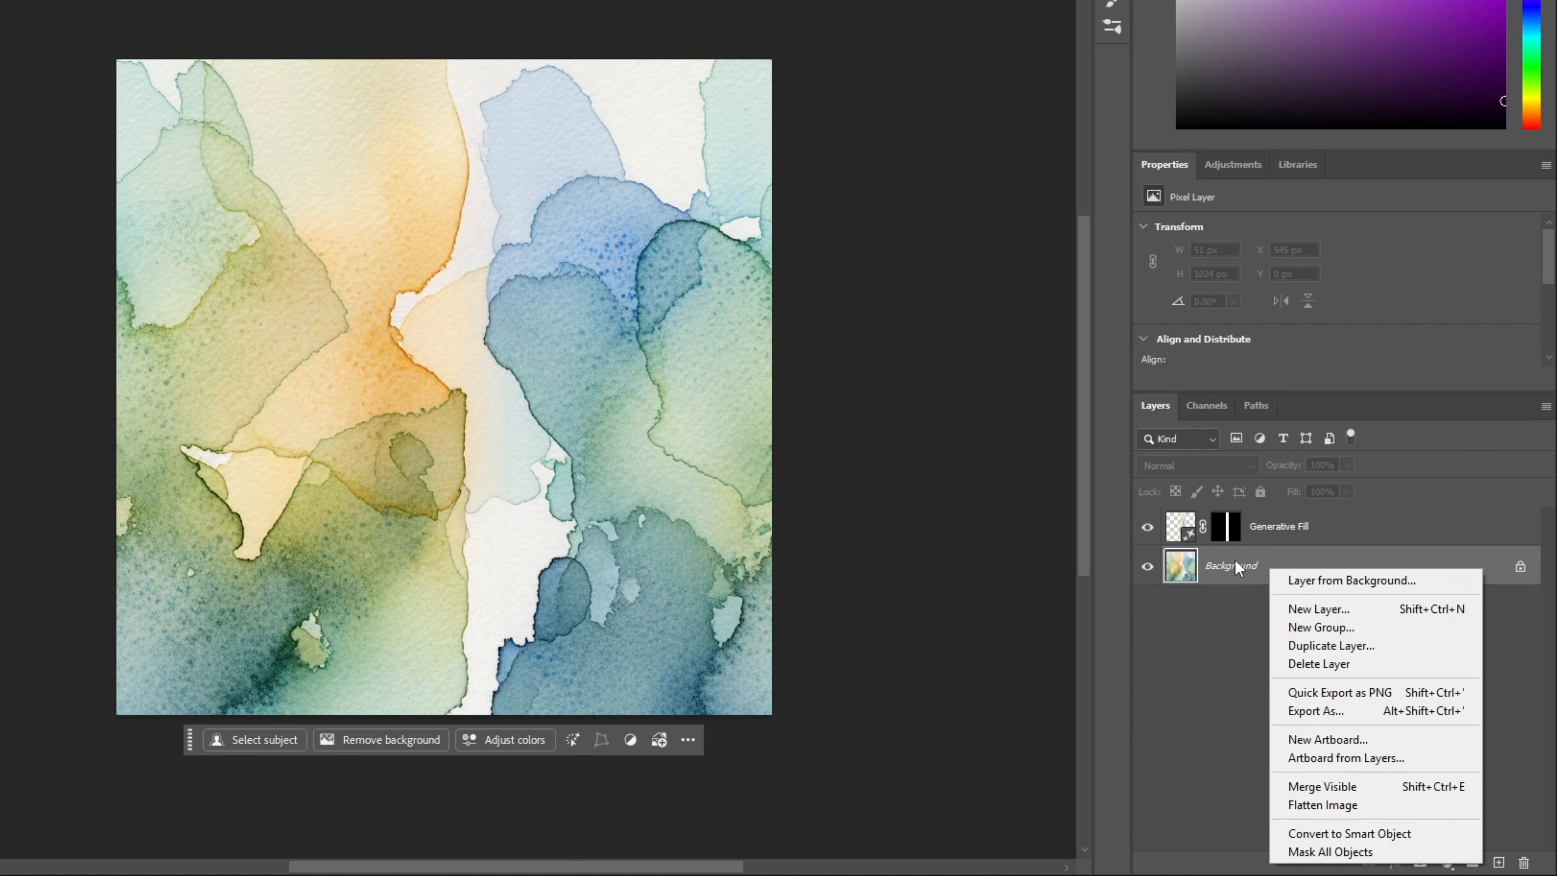
click(1379, 583)
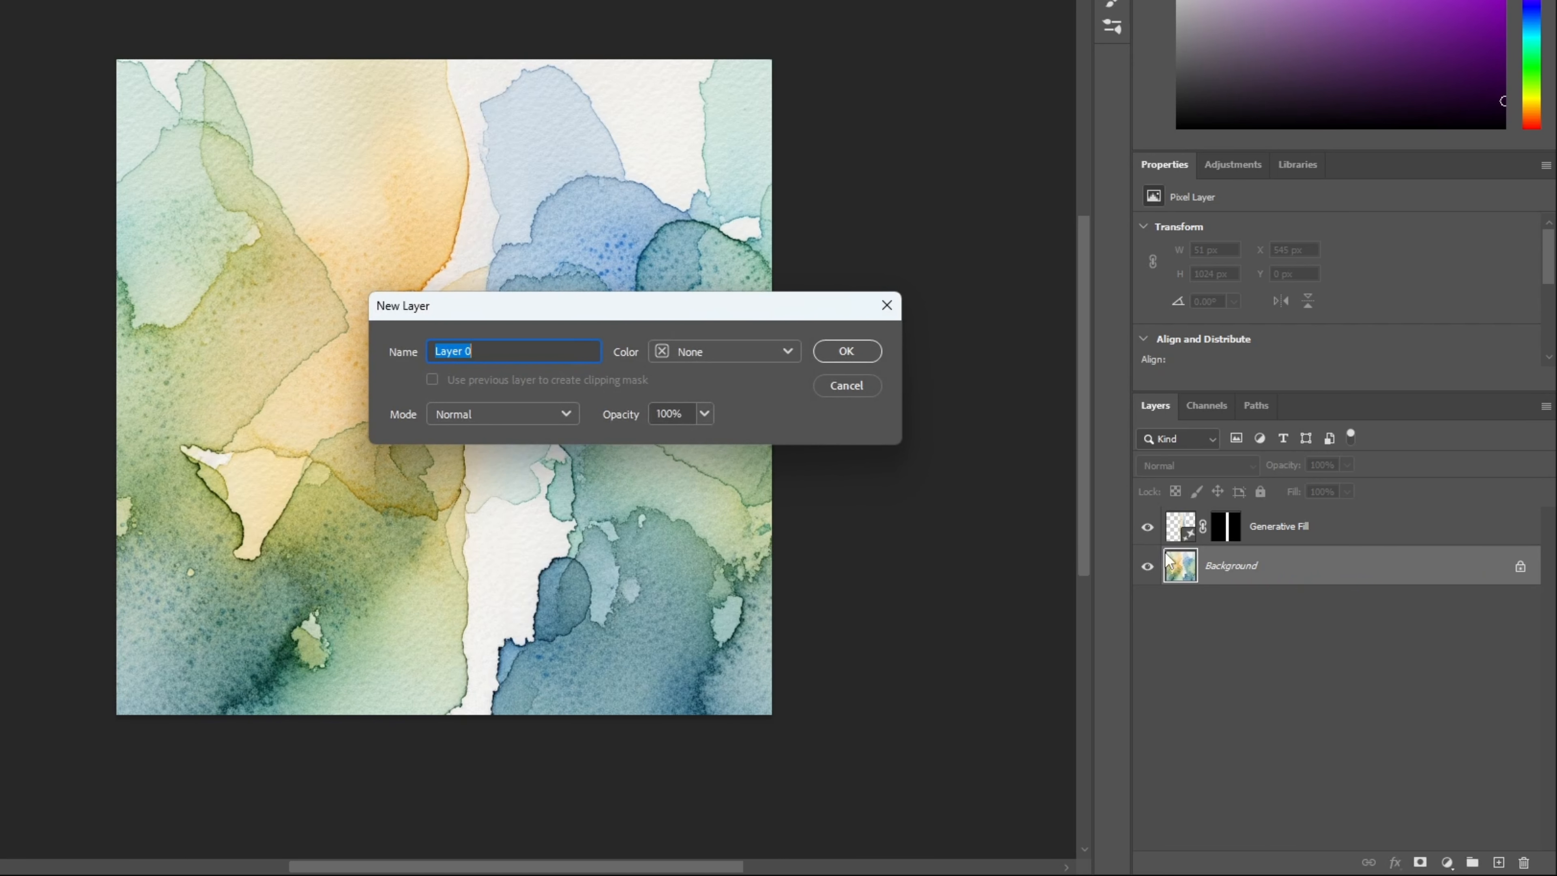
click(838, 345)
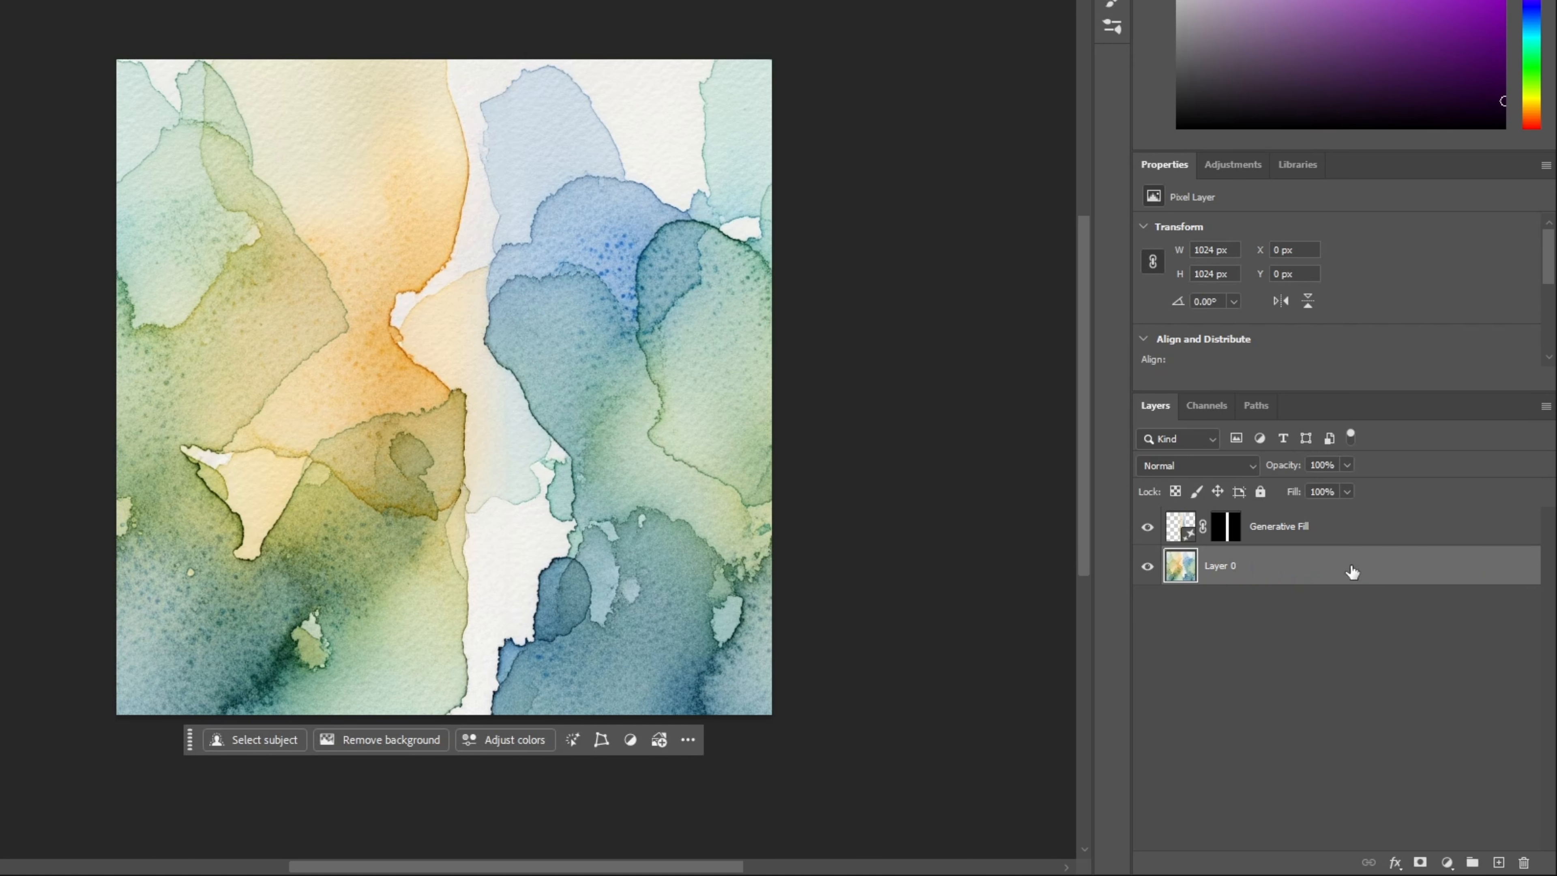
- Group the Generative Fill layer with Layer 0 and duplicate the group within the same document
shift+click(1304, 531)
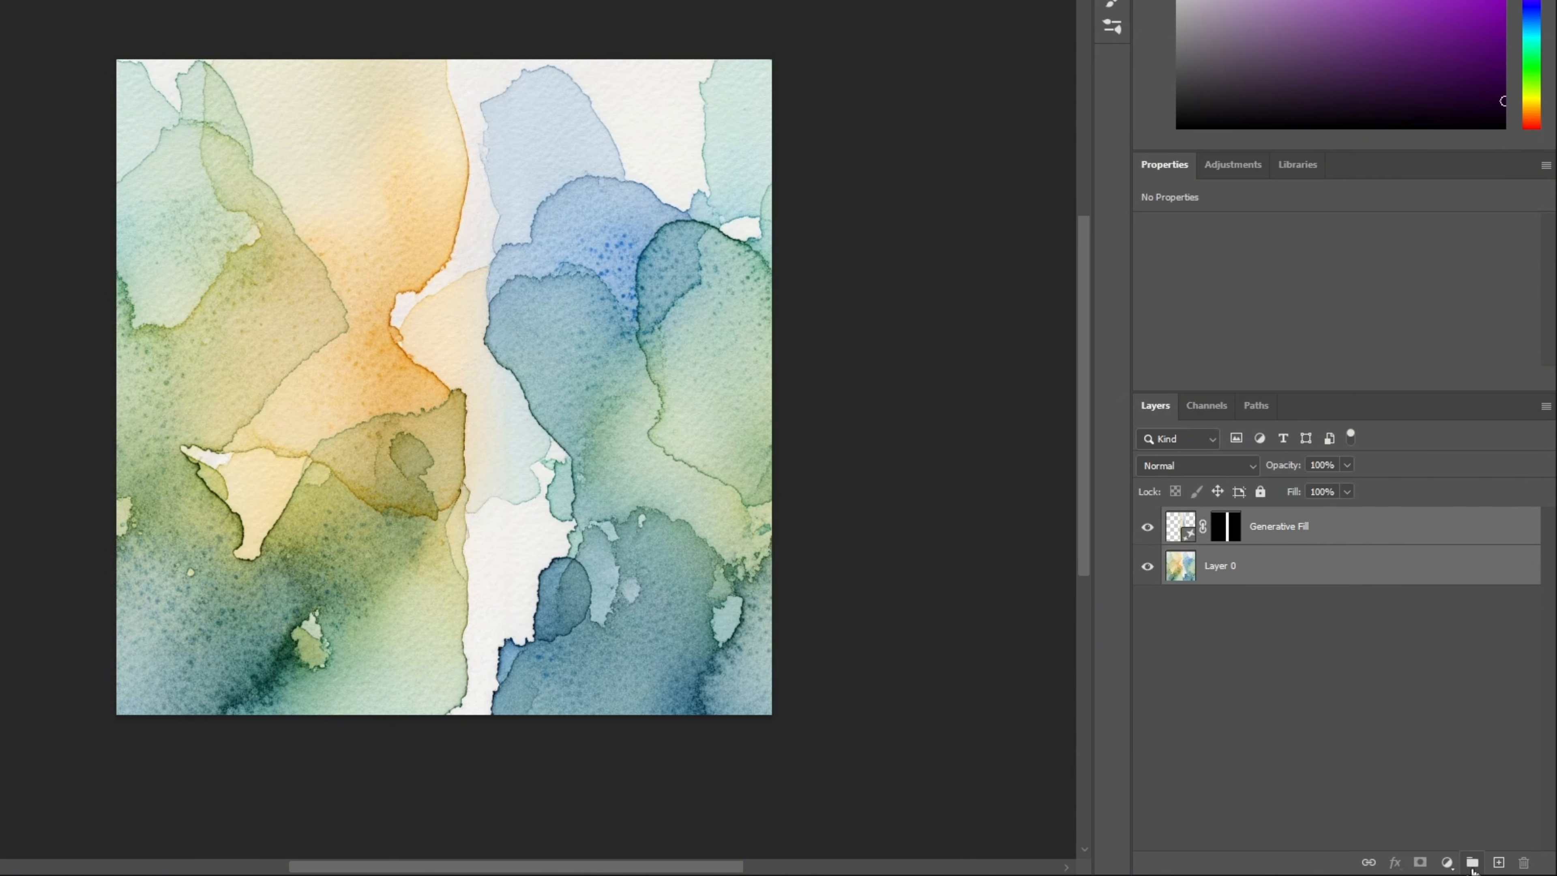
click(1471, 865)
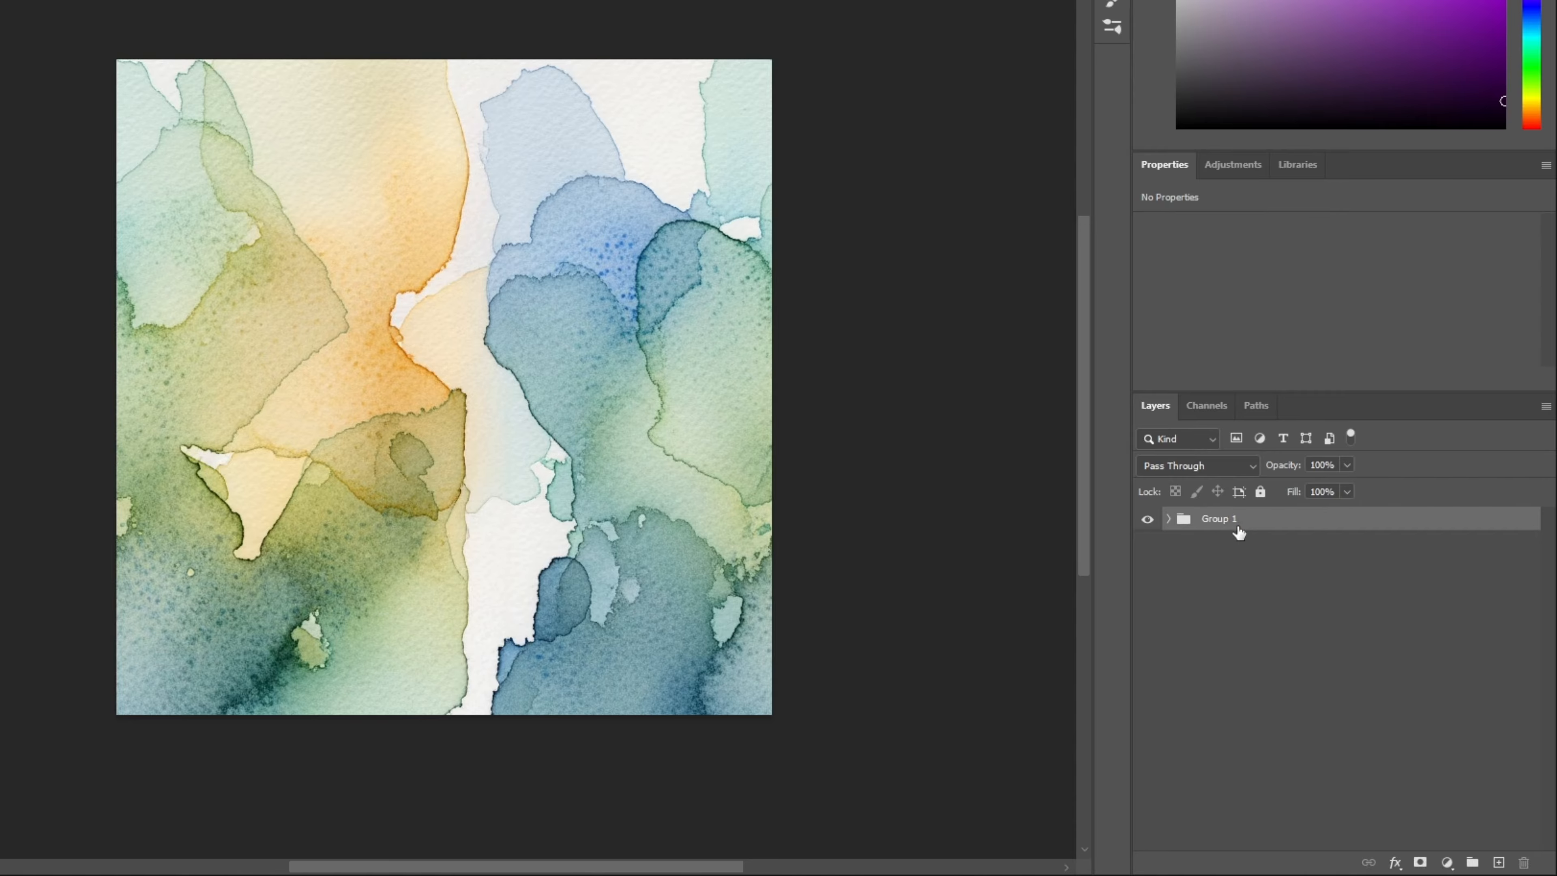
right_click(1225, 536)
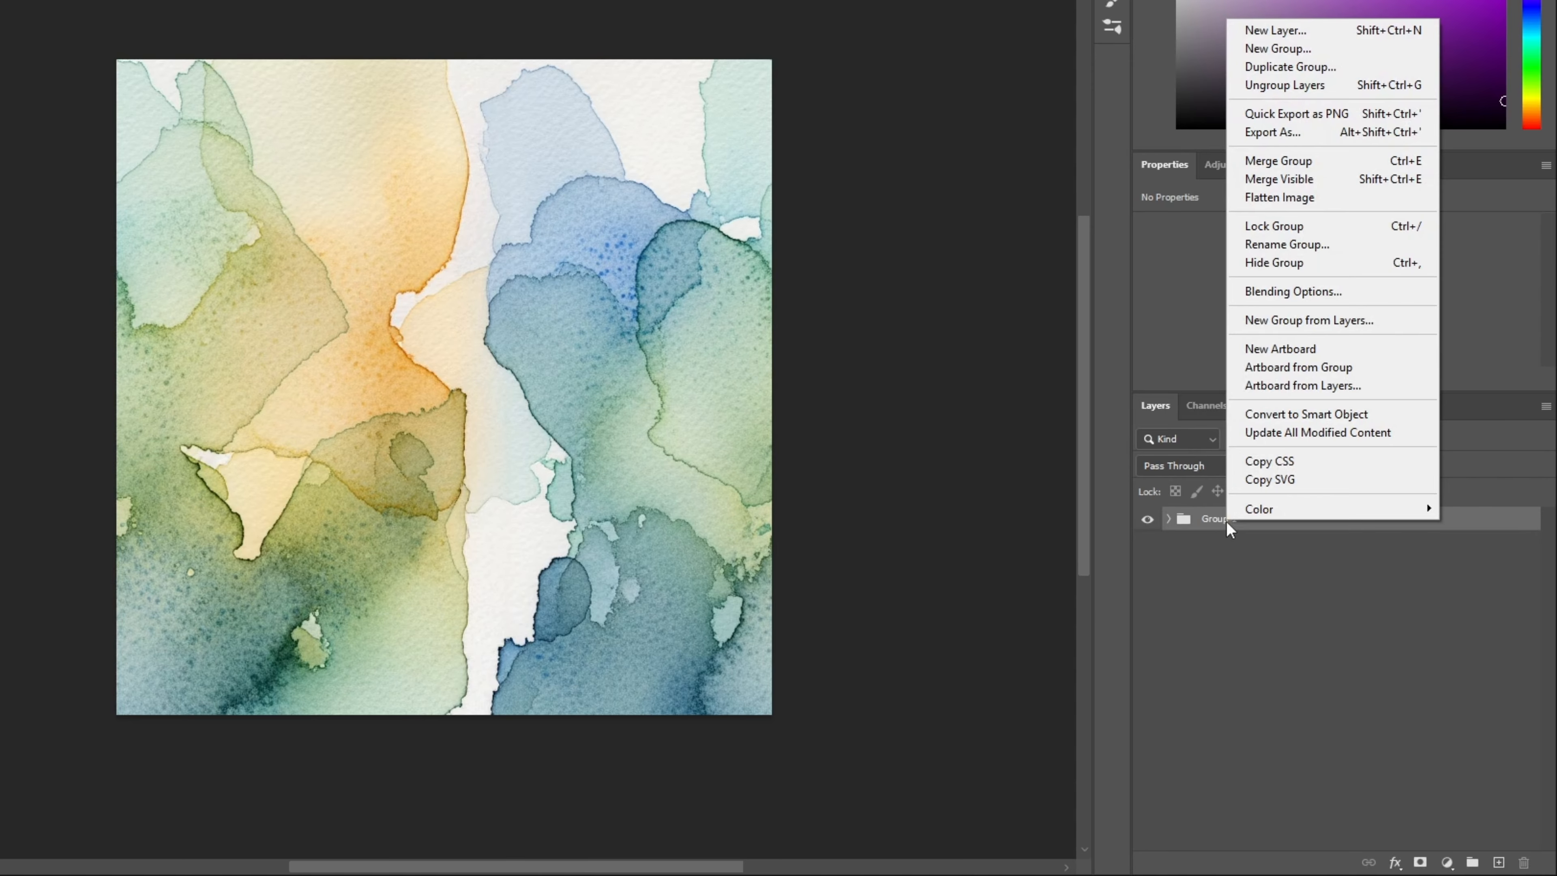
click(1300, 73)
click(798, 135)
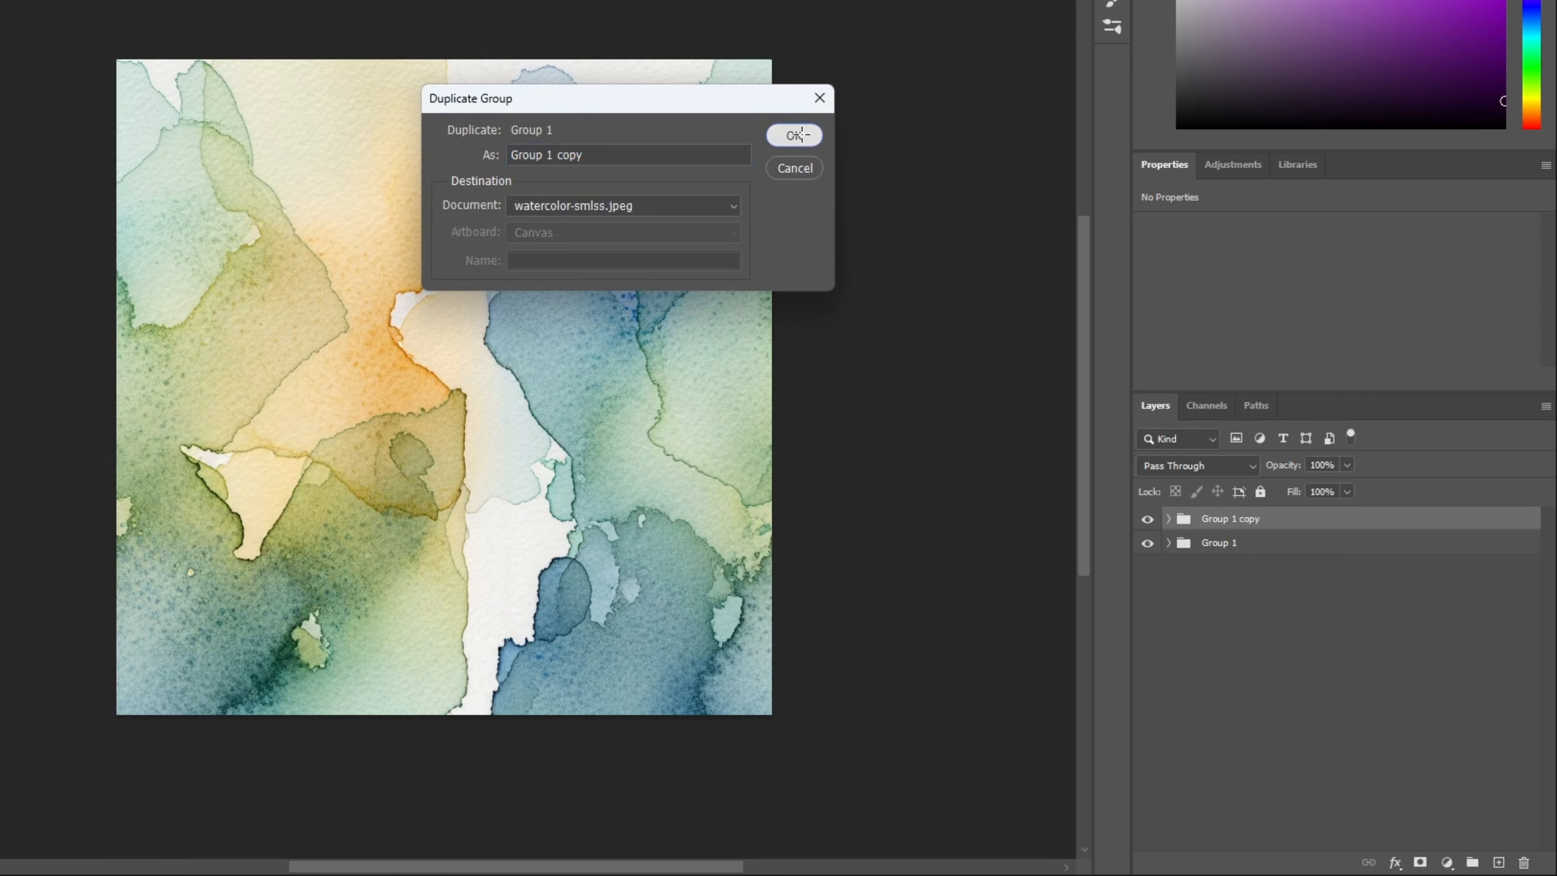
- Hide the original group and merge the Generative Fill layer and Layer 0 inside the copied group
click(1148, 544)
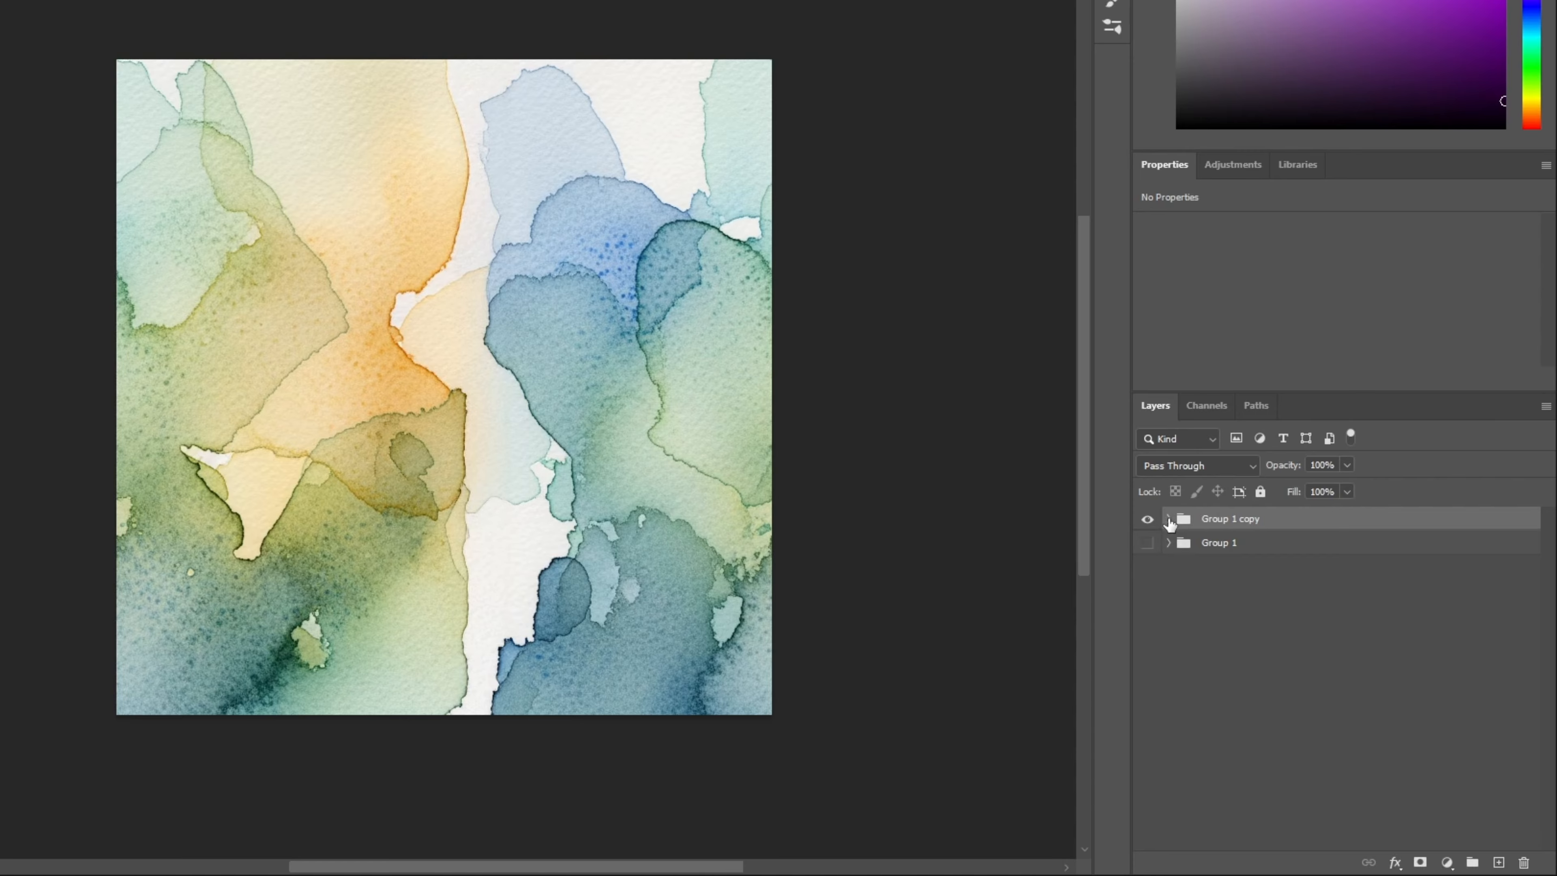
click(1169, 520)
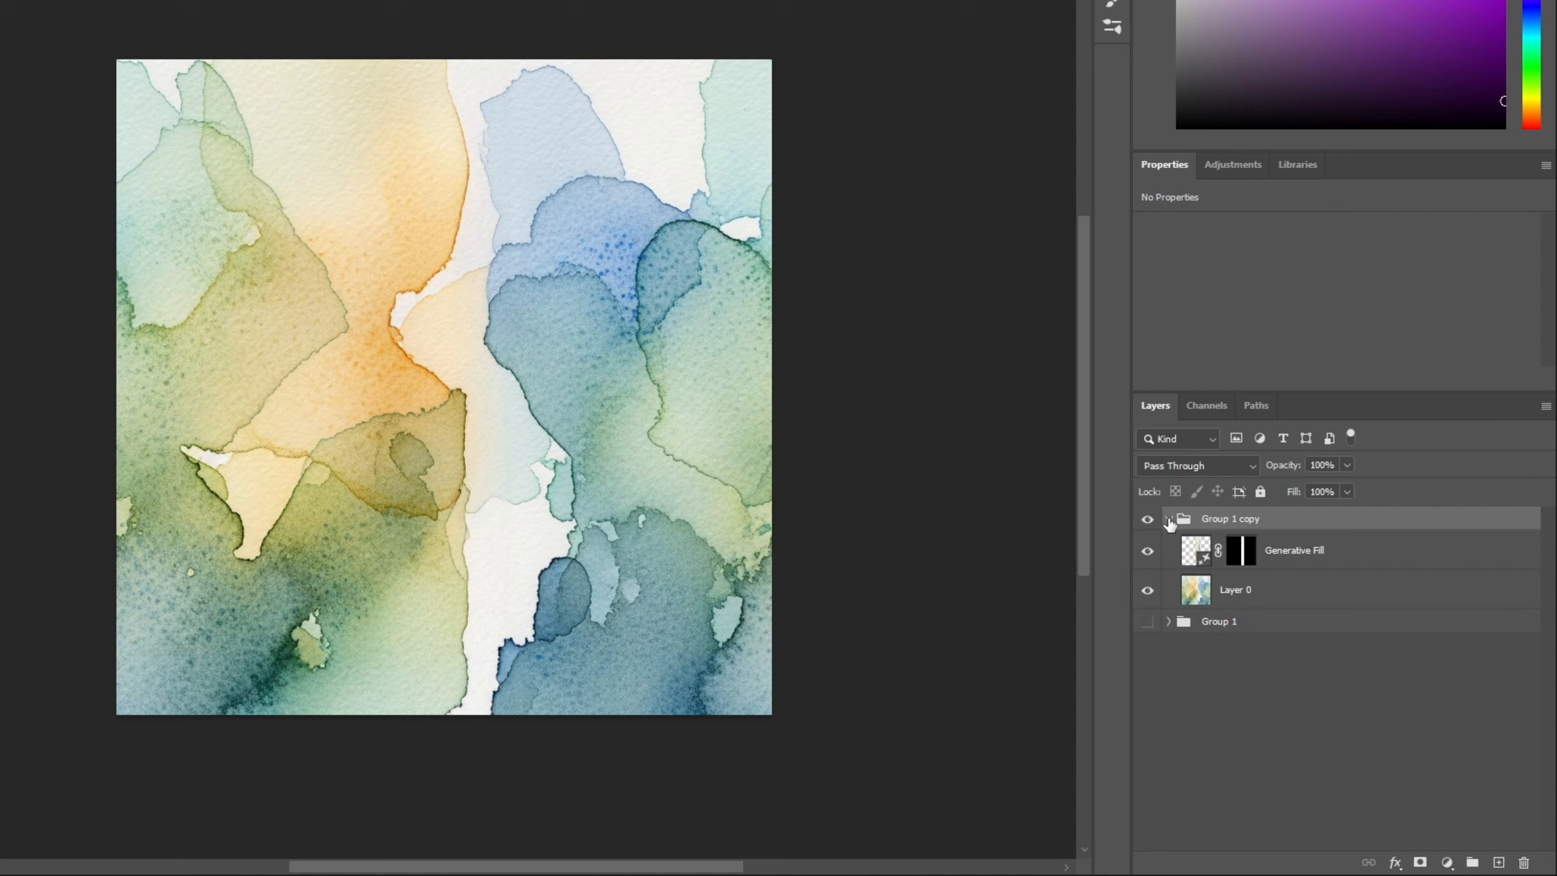
click(1300, 601)
shift+click(1308, 554)
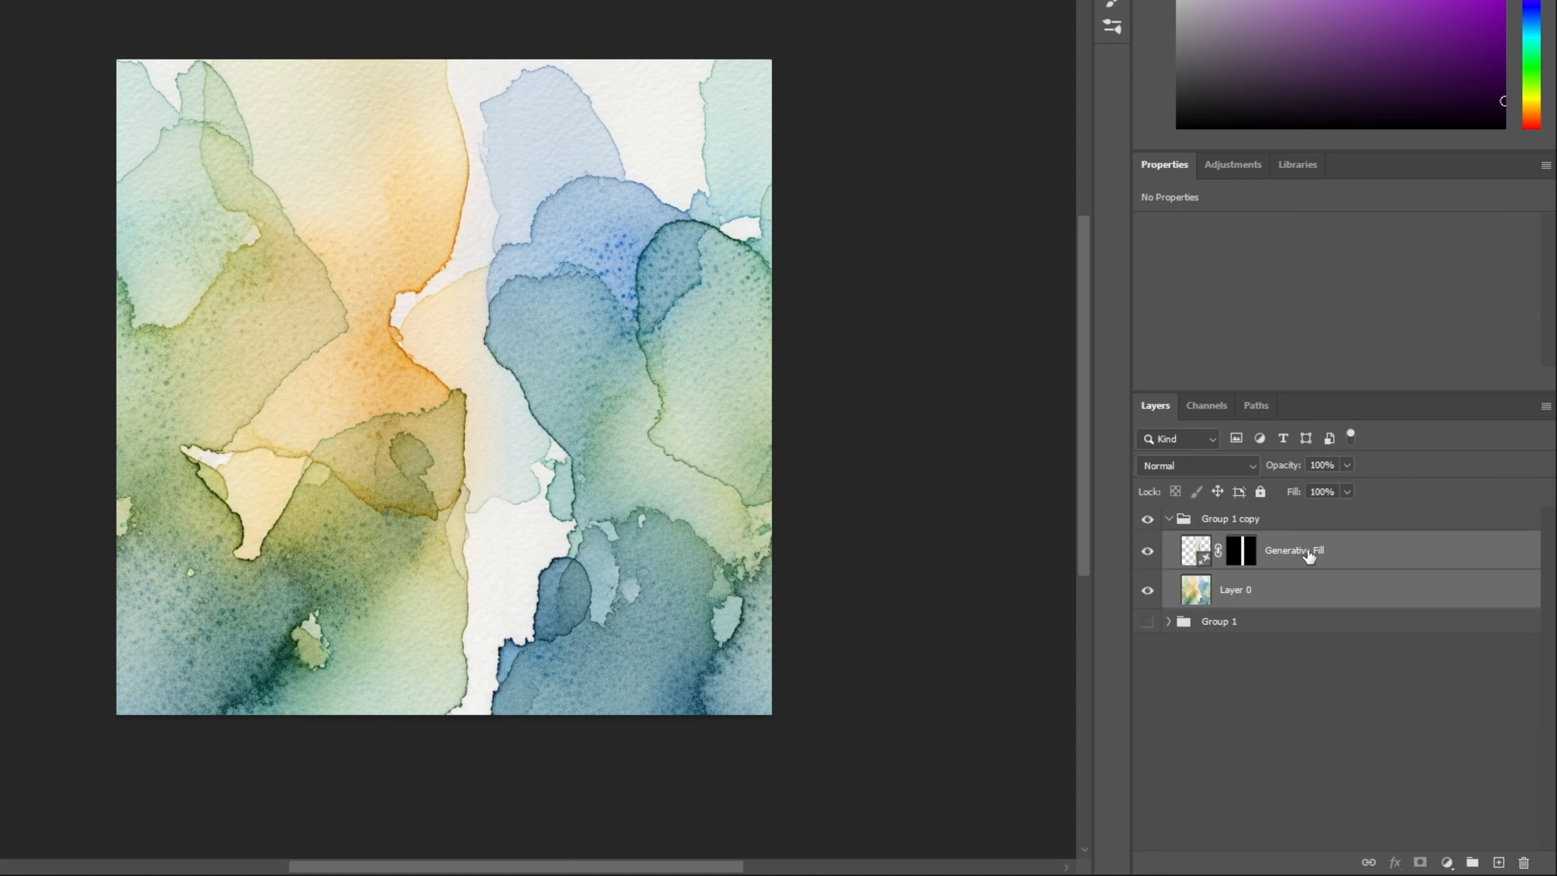
right_click(1308, 555)
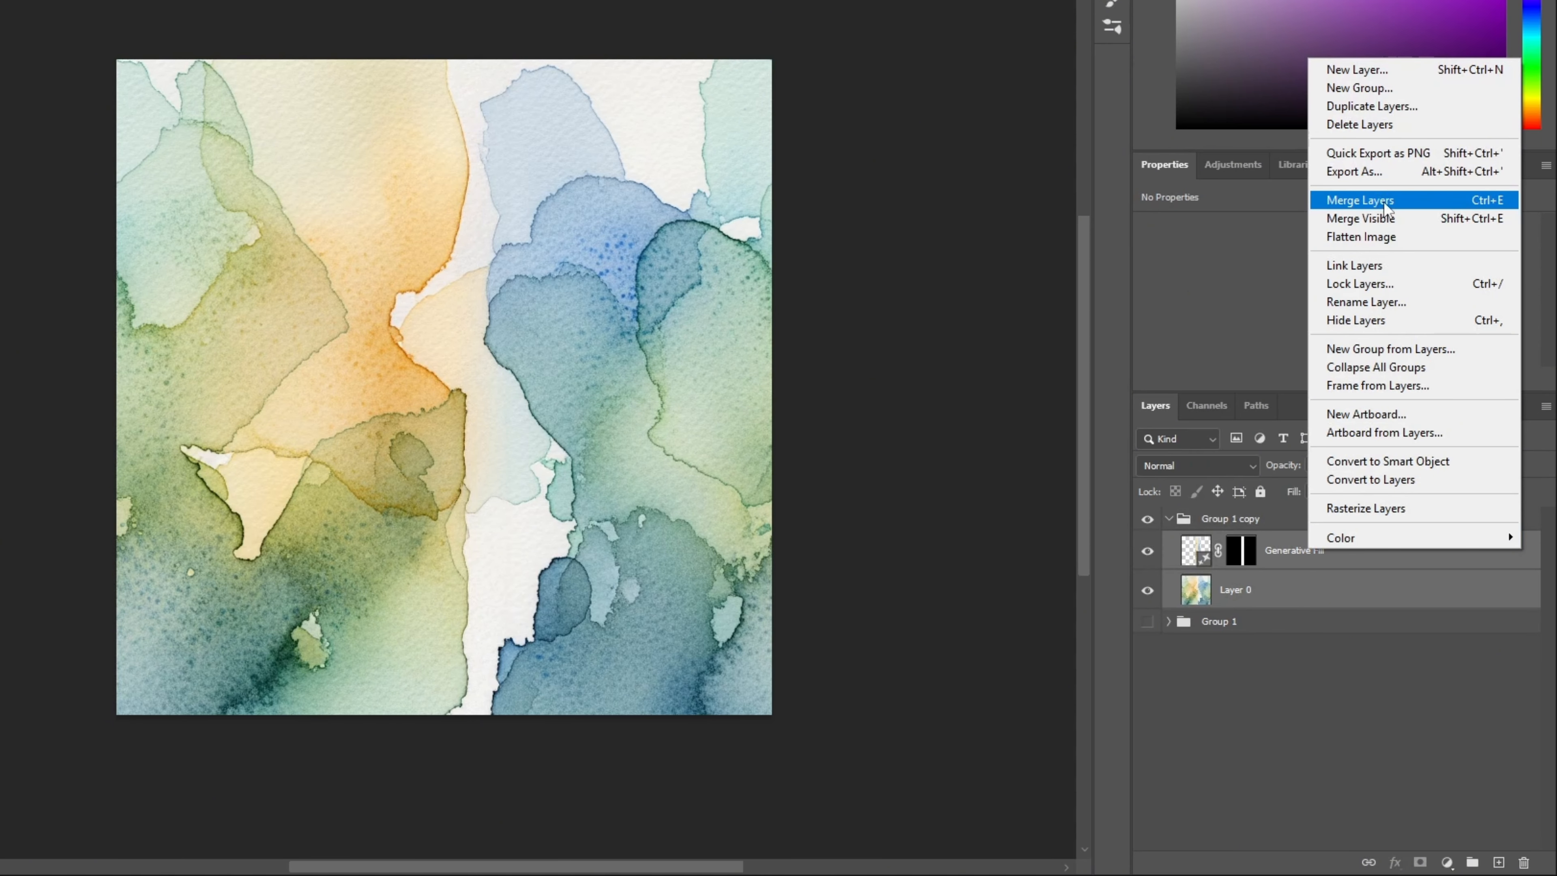
click(1360, 200)
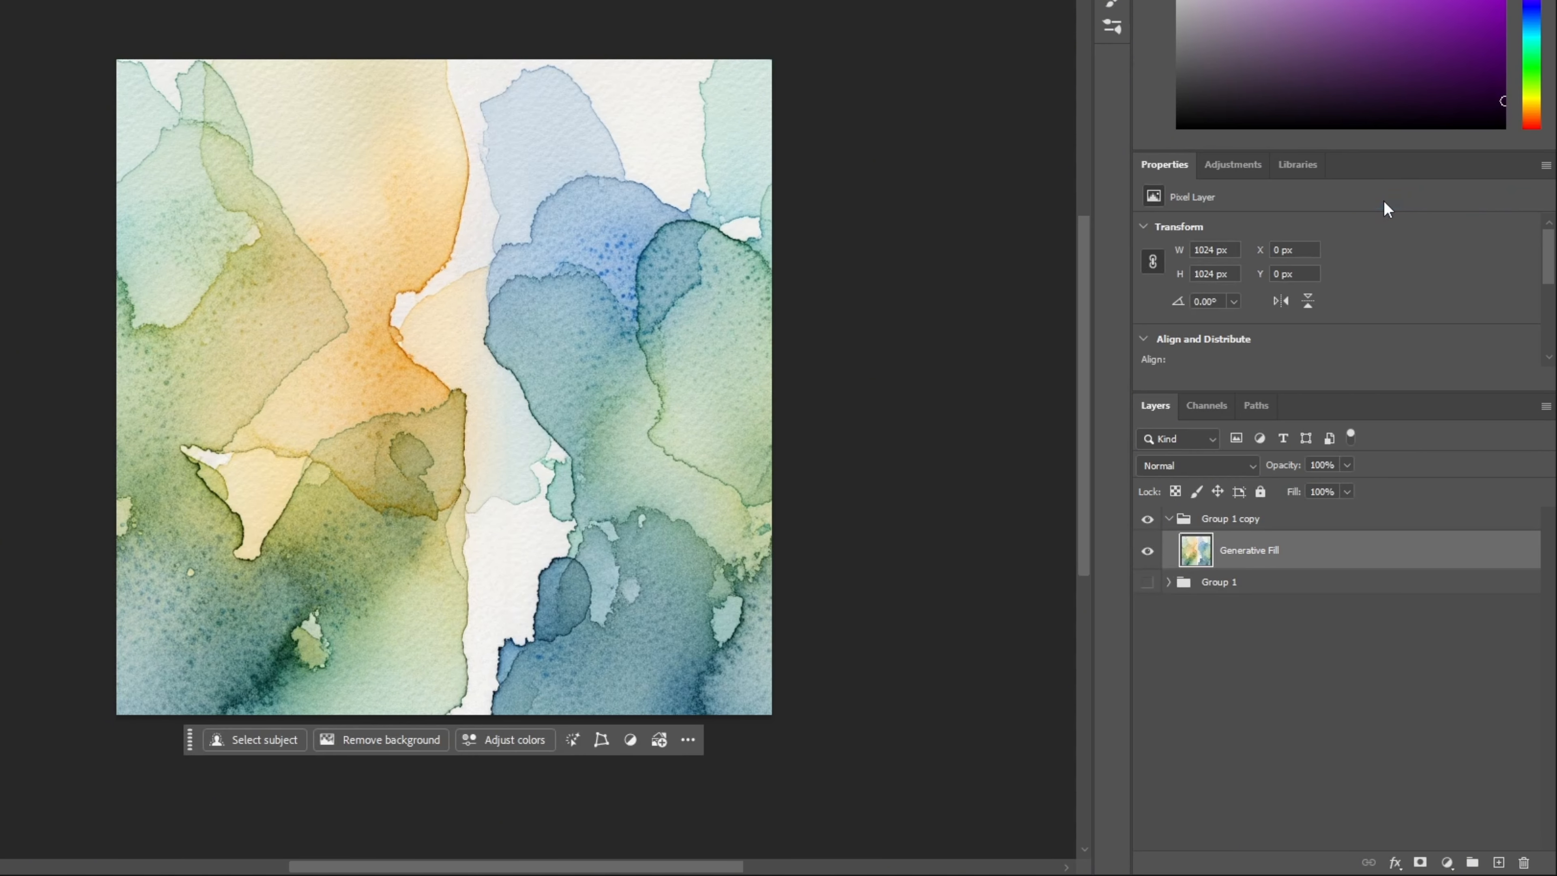
- Switch visibility from the collapsed group copy to the original Group 1 and expand it to show its separate layers
click(1169, 519)
click(1147, 543)
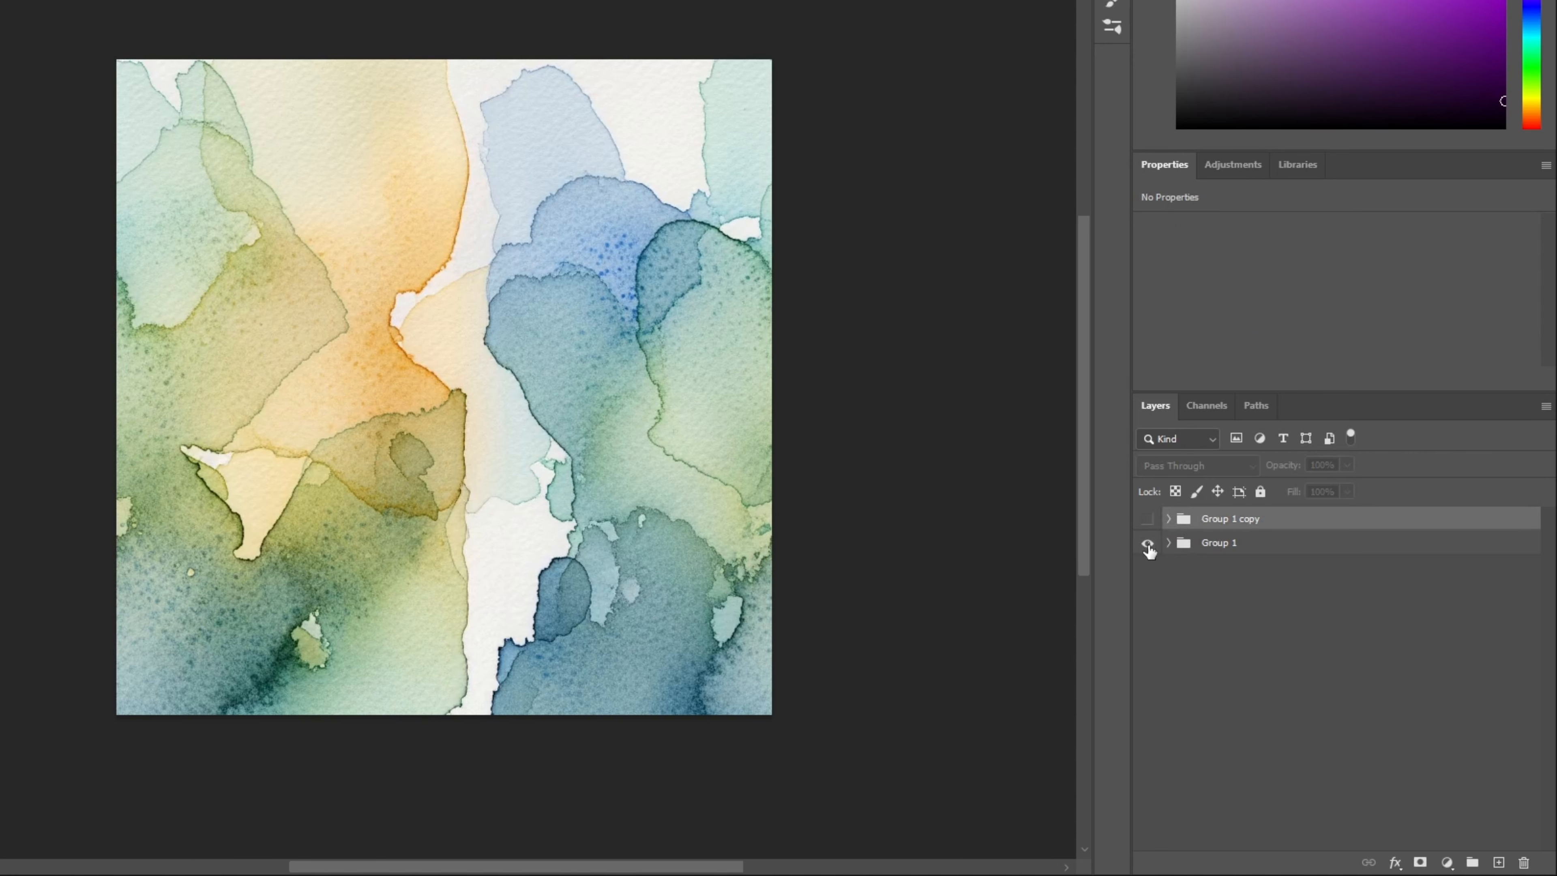
click(1168, 542)
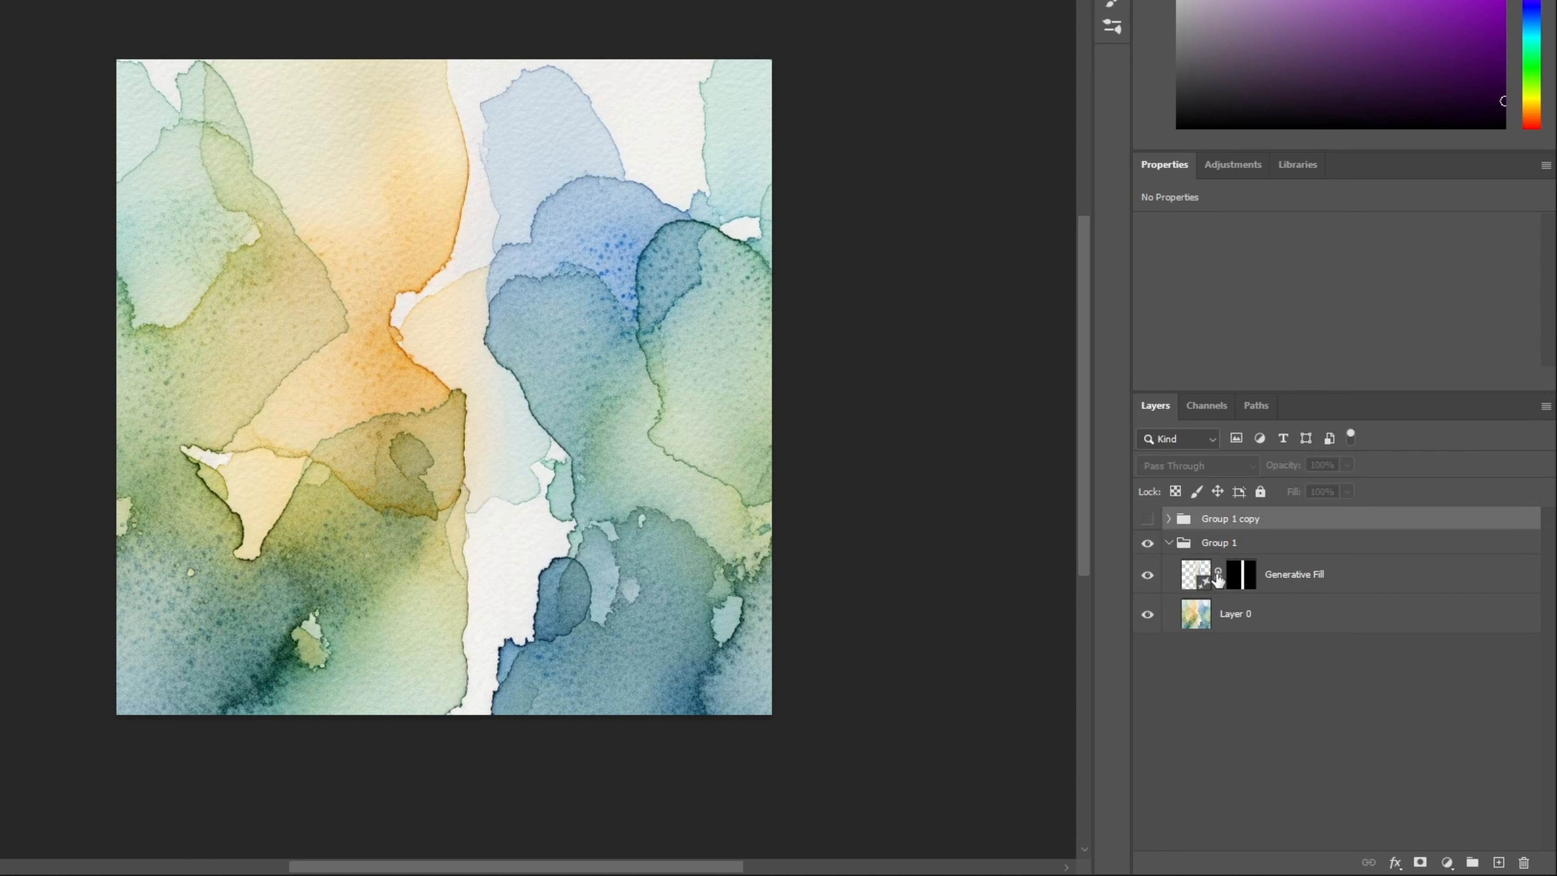
- Toggle the Generative Fill layer in Group 1 off and on to compare the image with and without the seam repair
click(1148, 575)
click(1148, 576)
click(1147, 576)
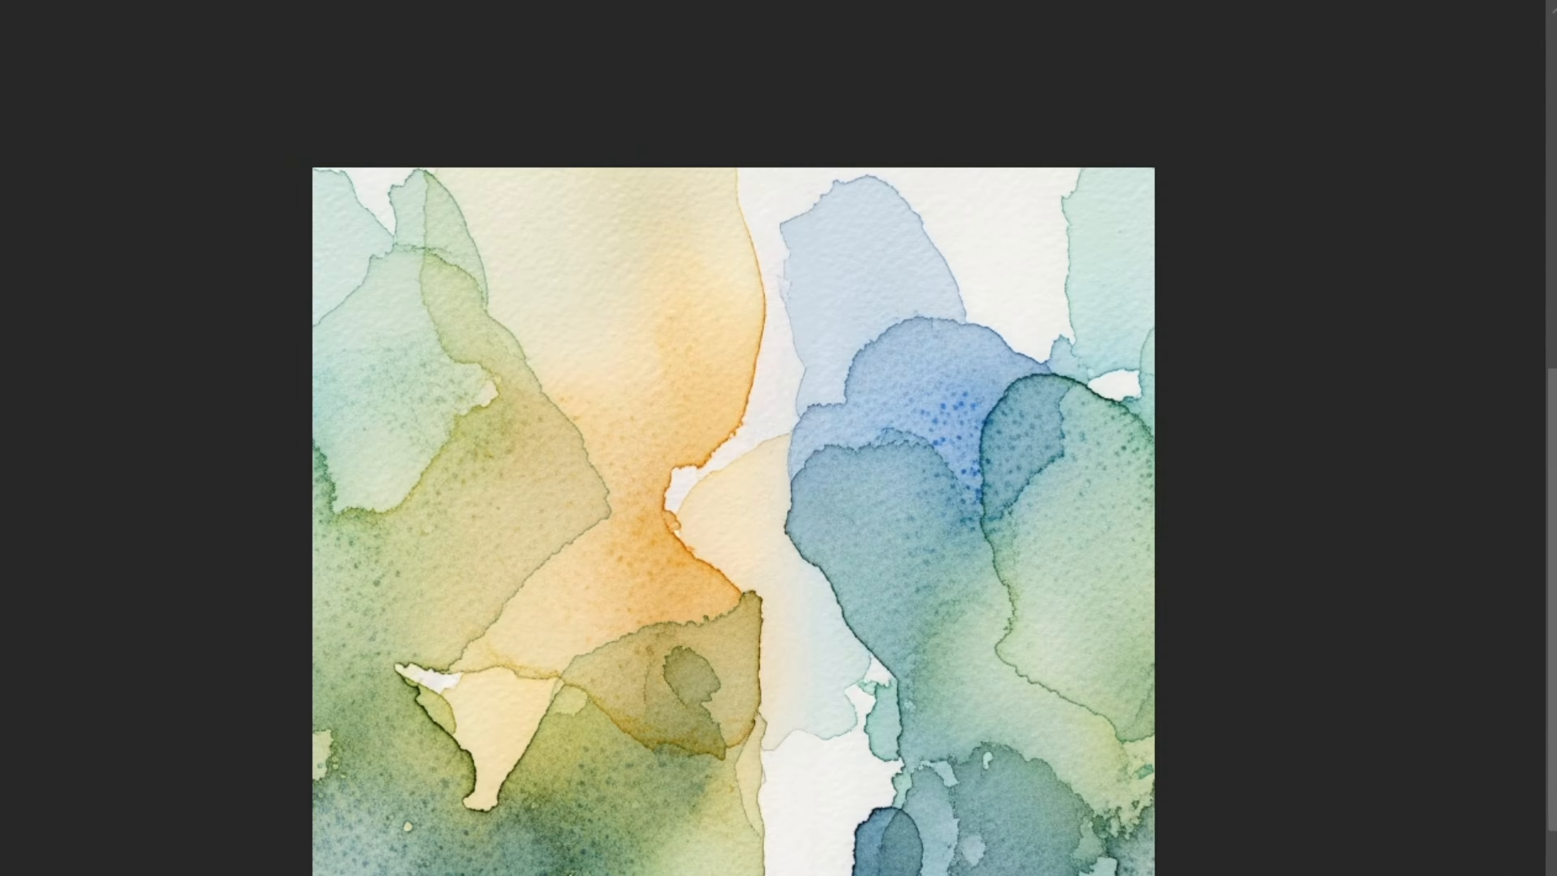
- Offset the merged layer in Group 1 copy by 0 pixels horizontally and +229 pixels vertically with Wrap Around
click(399, 21)
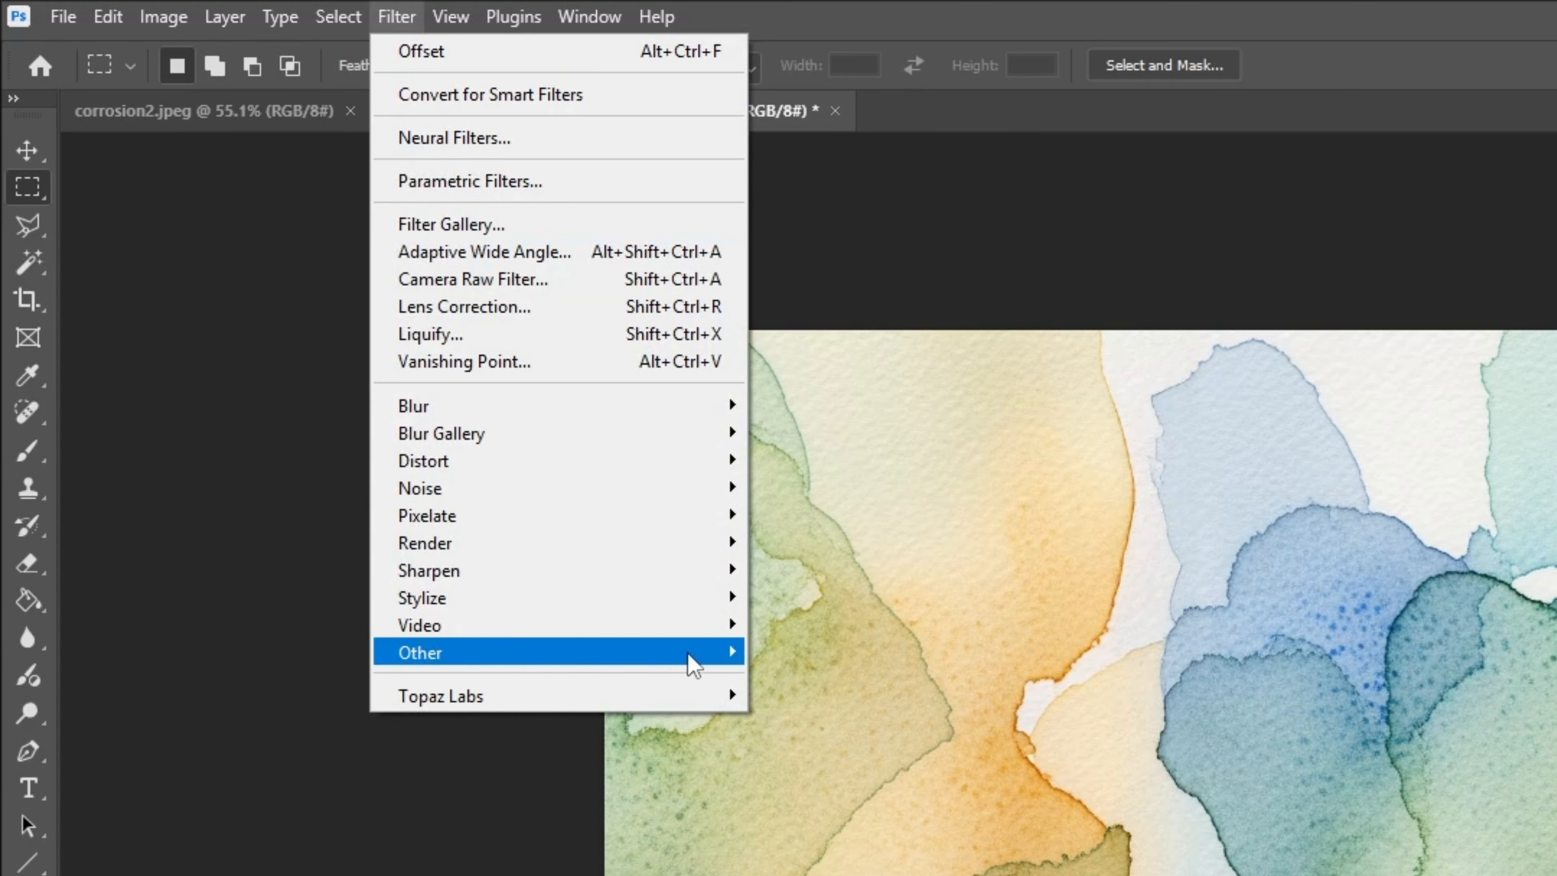
mouse_move(689, 663)
click(800, 788)
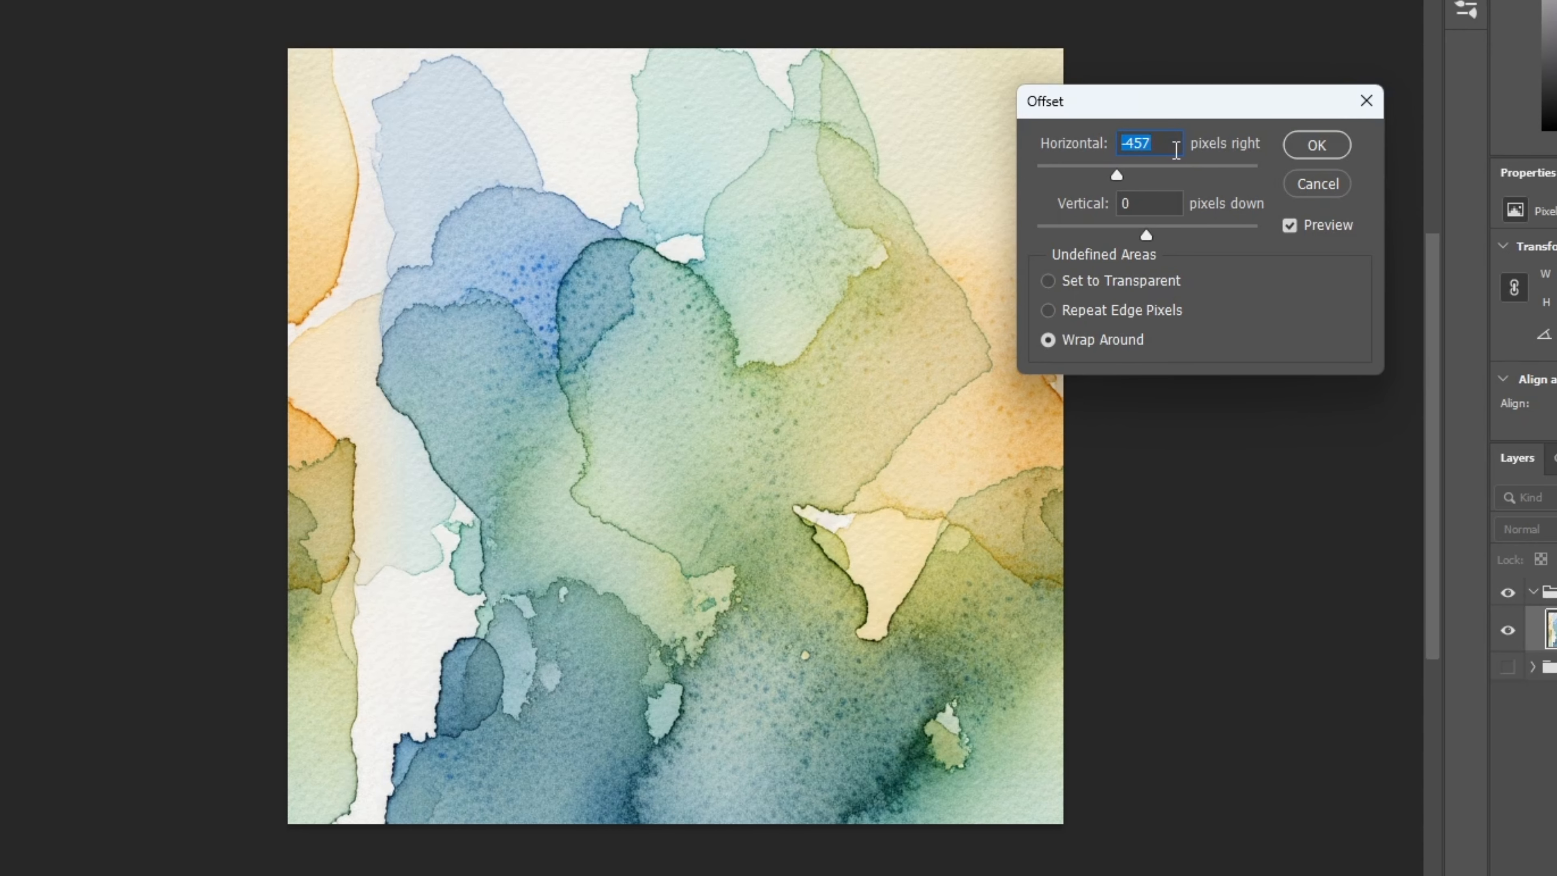
text(0)
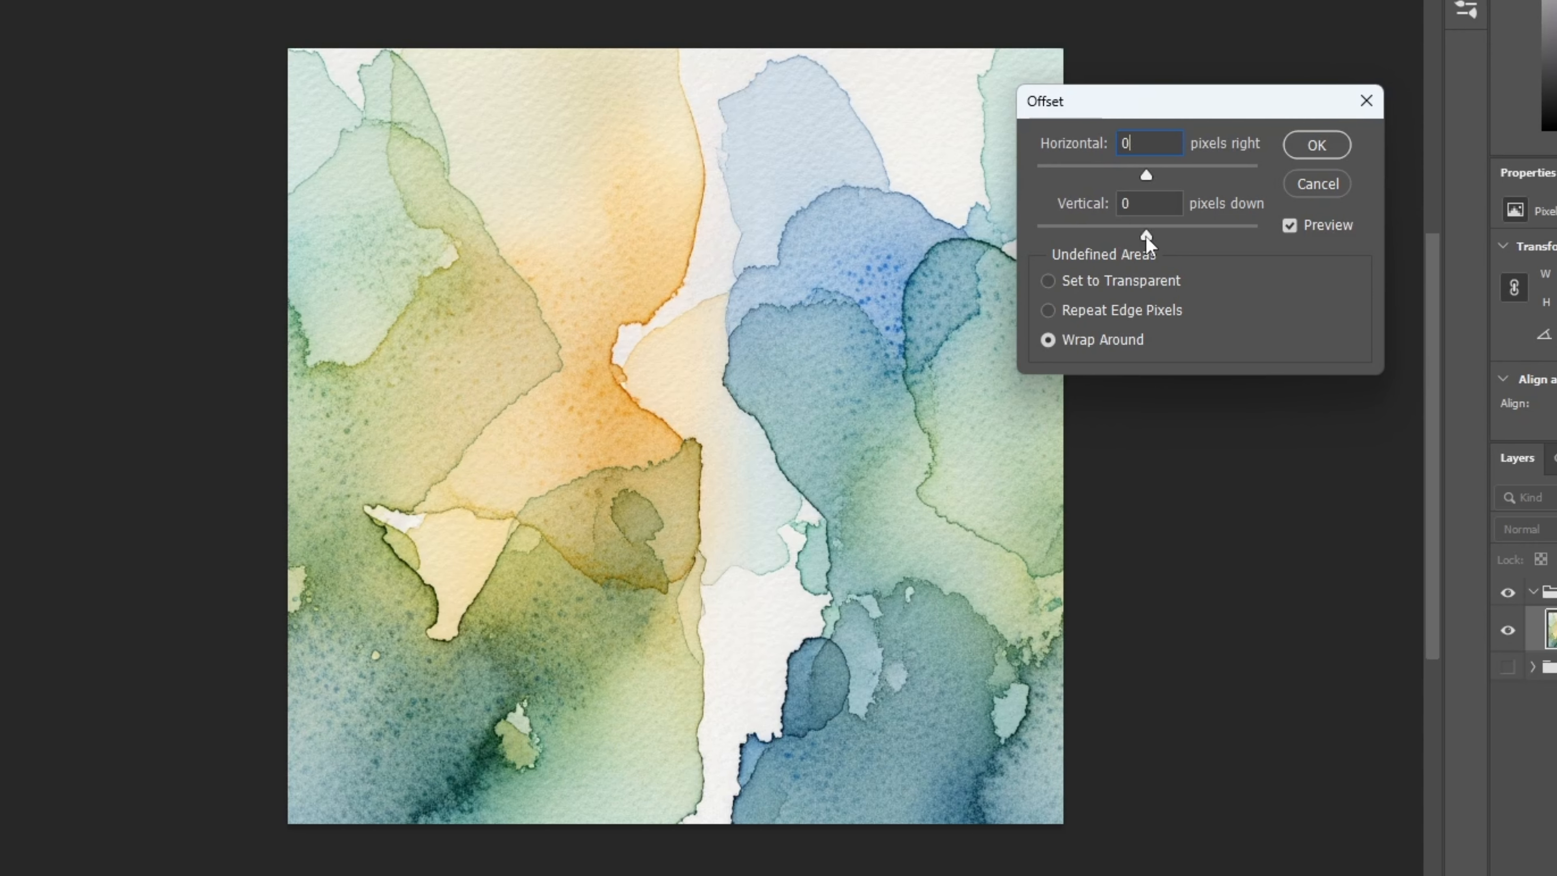
drag(1144, 236, 1161, 236)
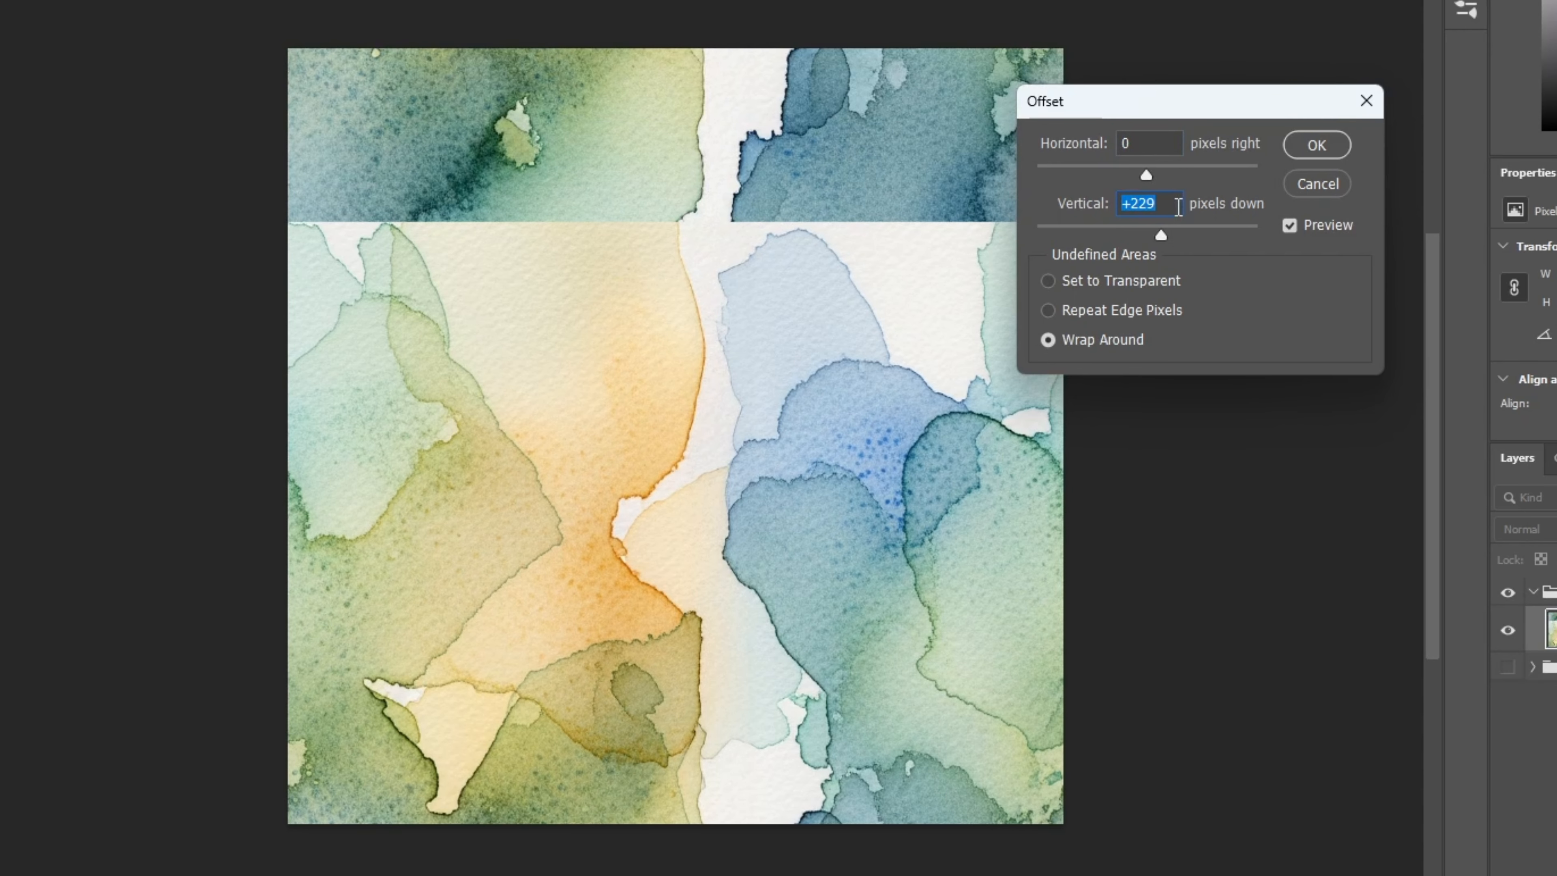
click(1317, 145)
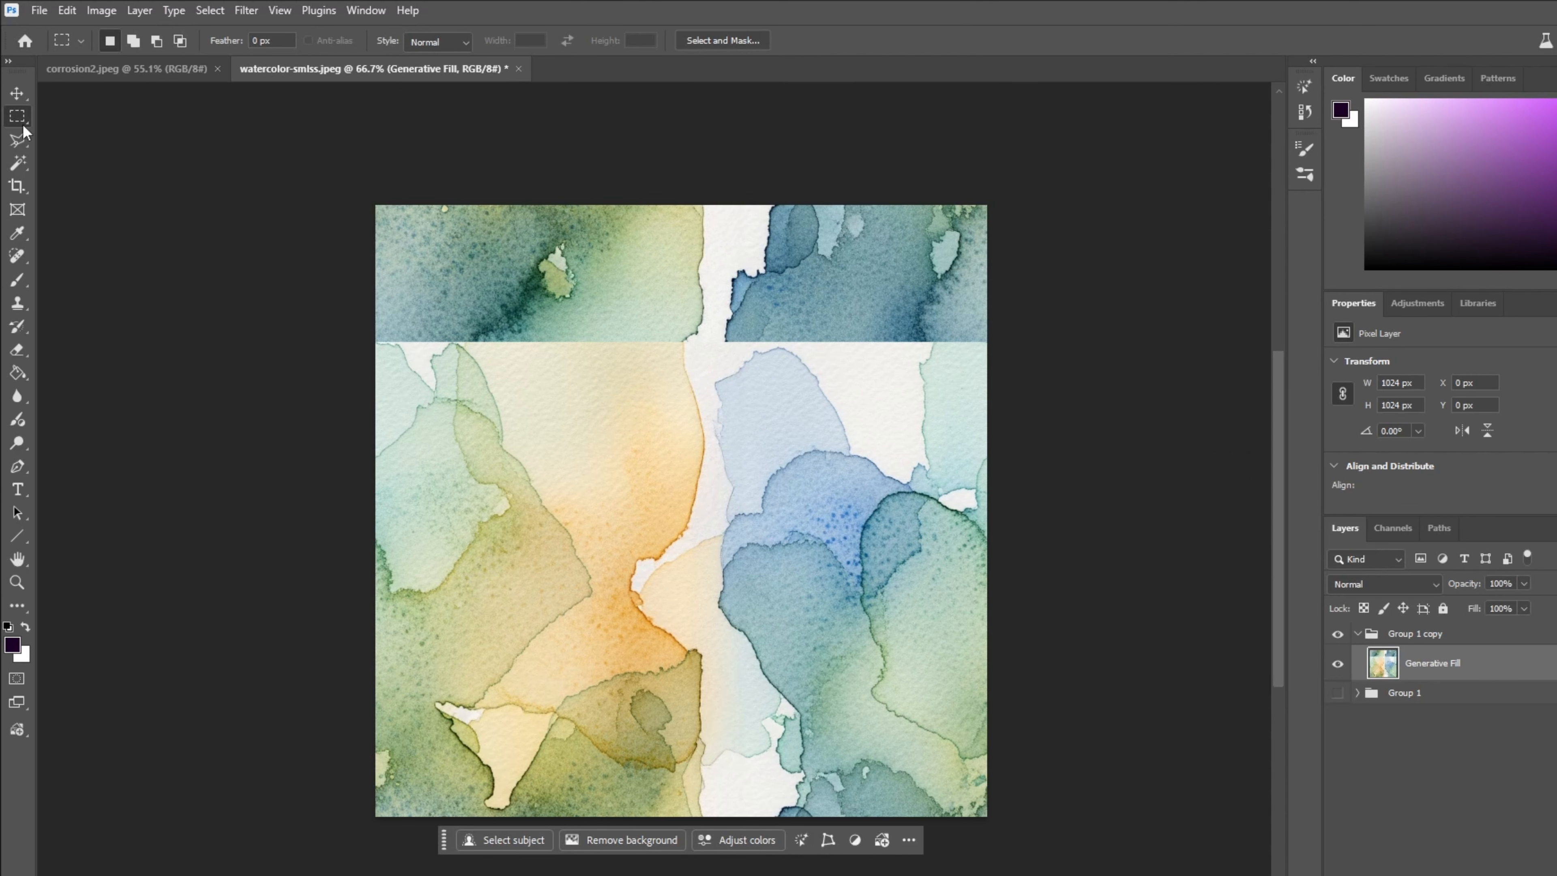
- Select a thin full-width strip about 57 px high over the horizontal seam and run Generative Fill without a prompt
drag(373, 325, 994, 356)
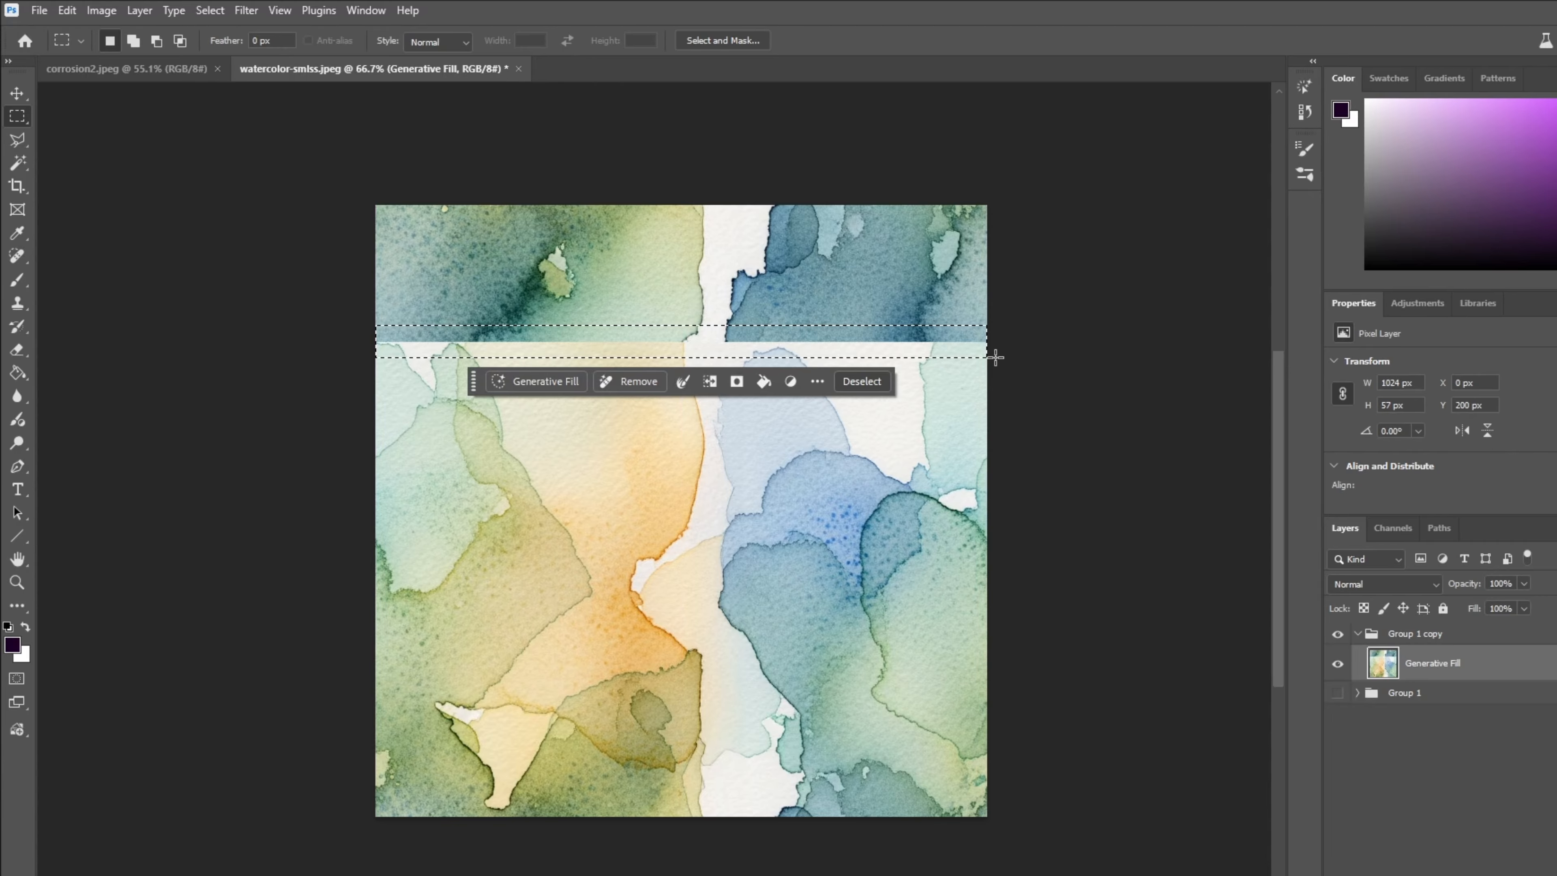
click(512, 377)
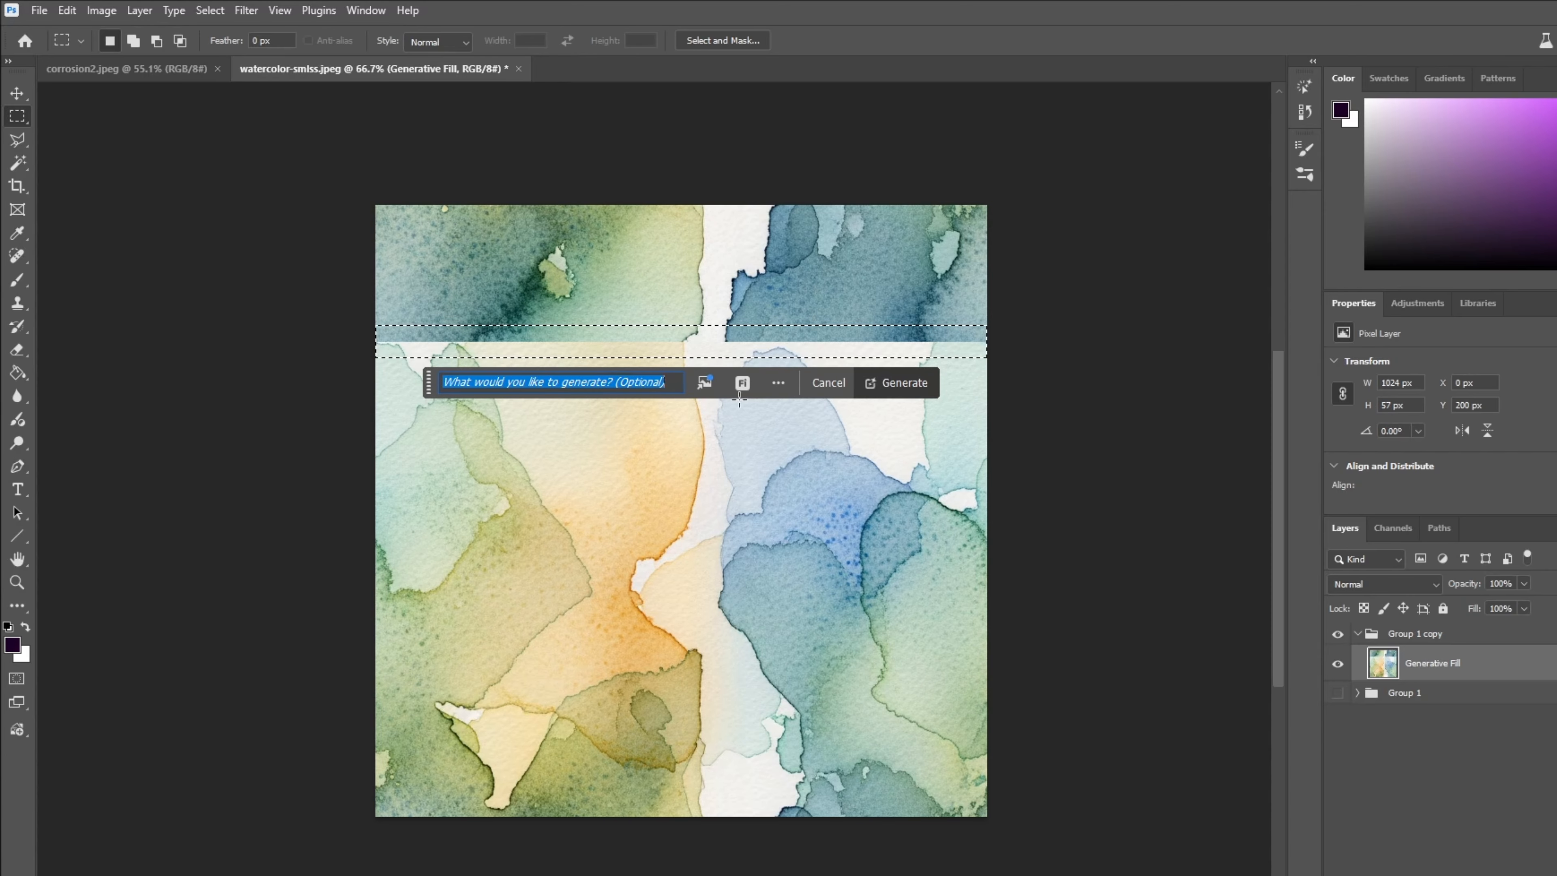
click(912, 389)
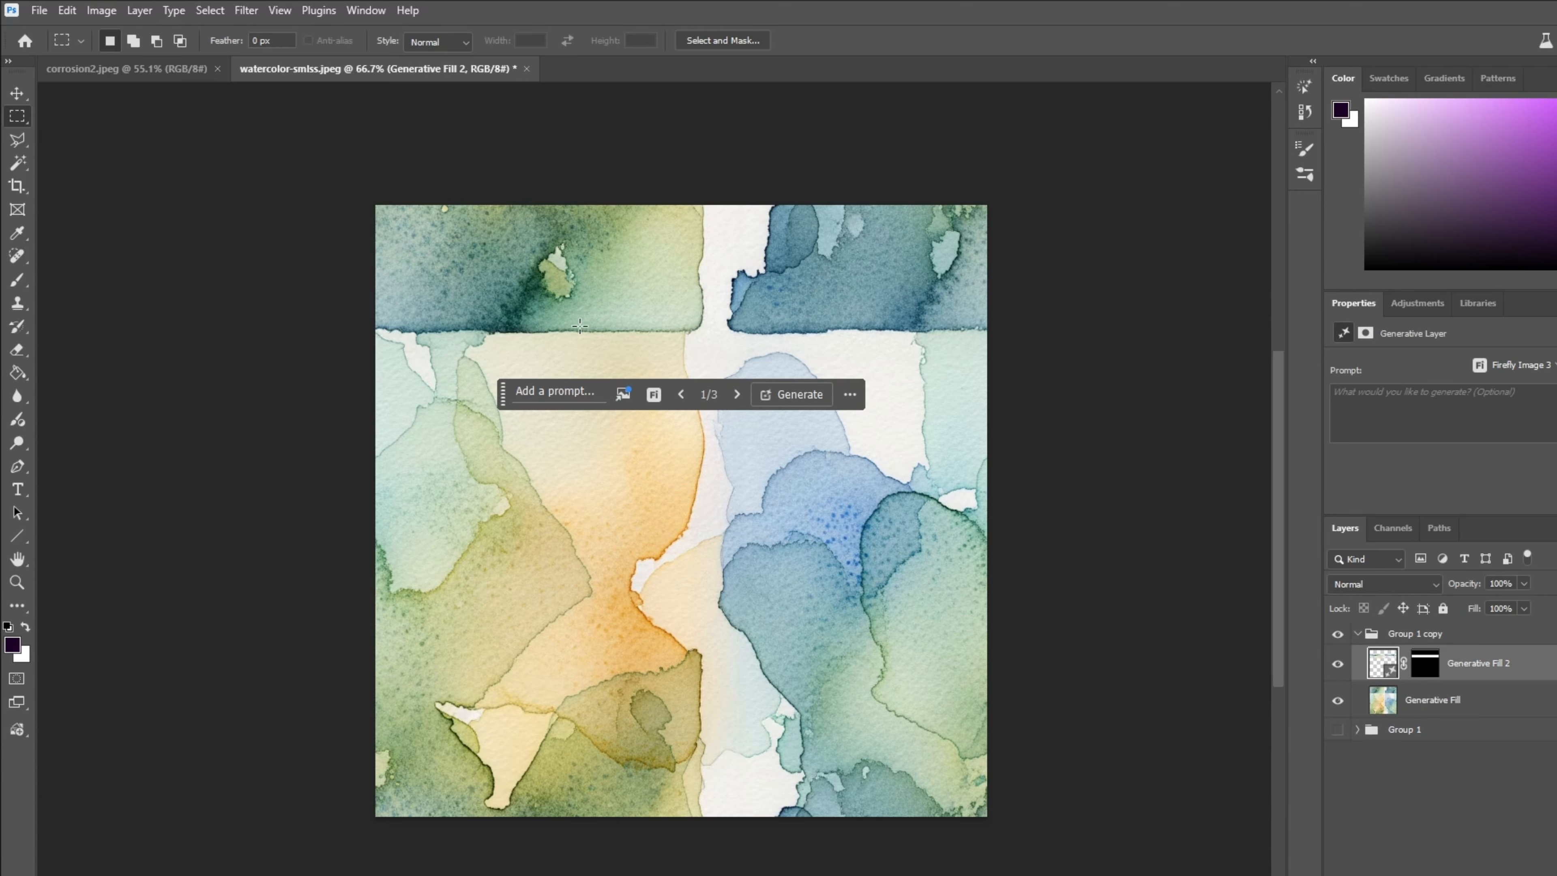
- Compare the three seam fill variations, generate another set without a prompt, and use variation 2 of 6
click(739, 396)
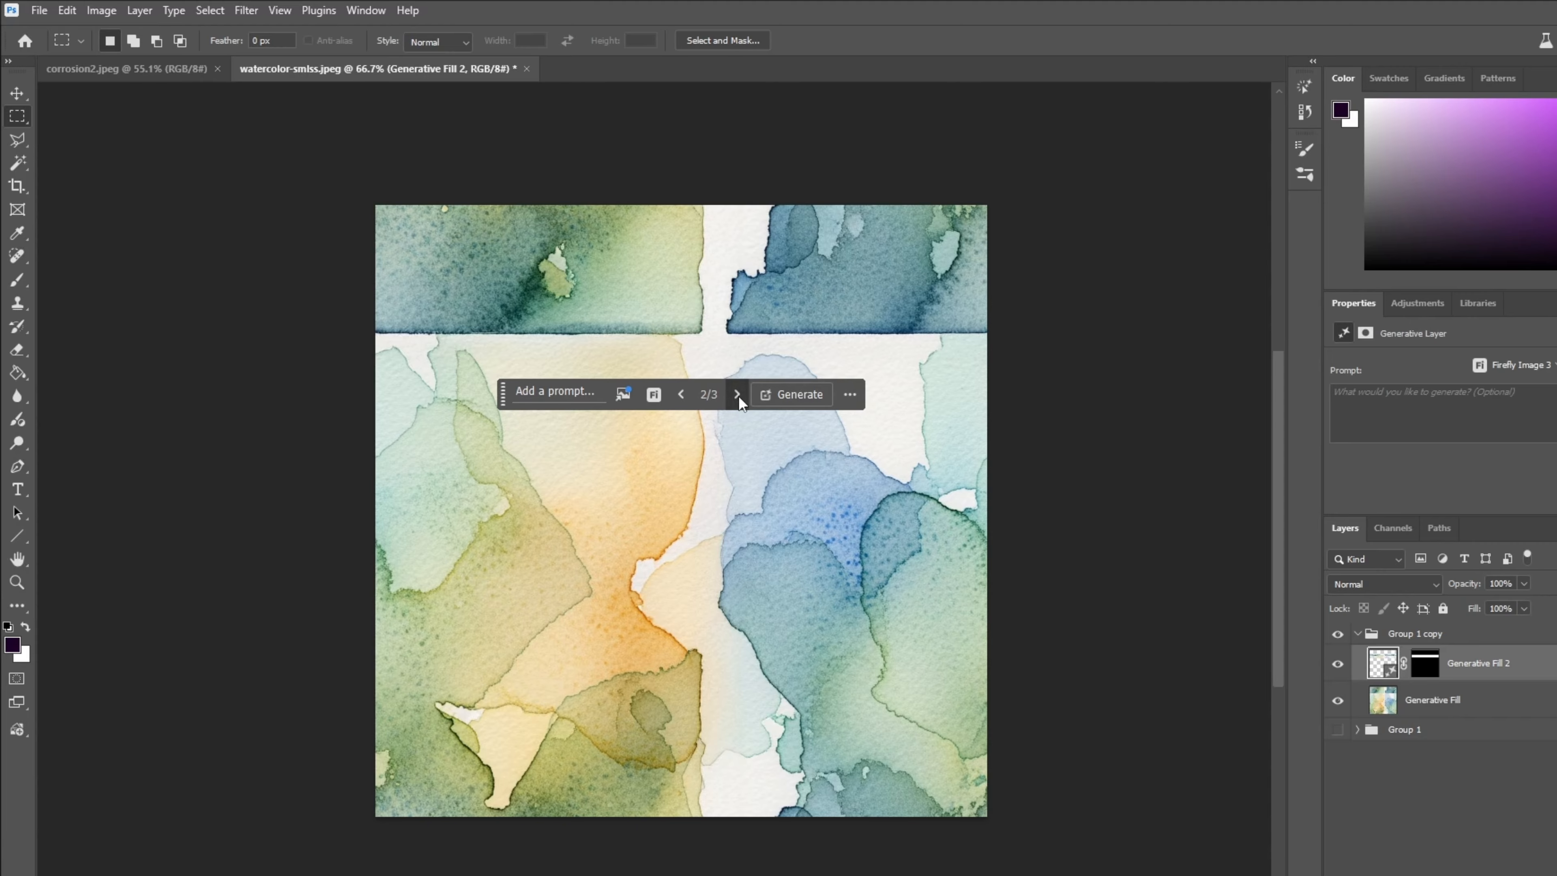
click(738, 396)
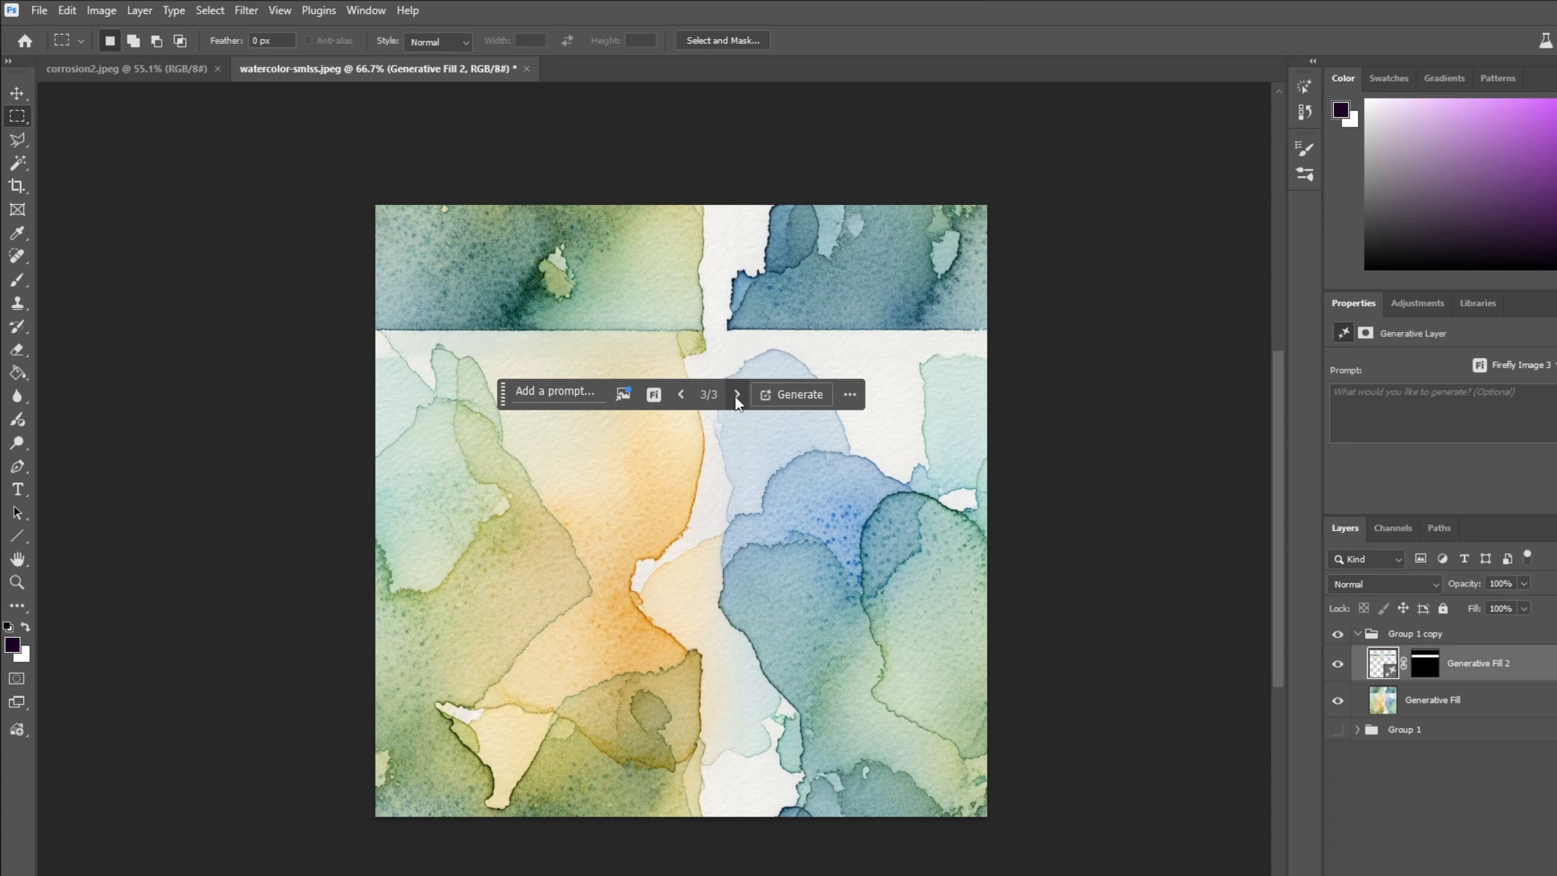
click(680, 393)
click(680, 394)
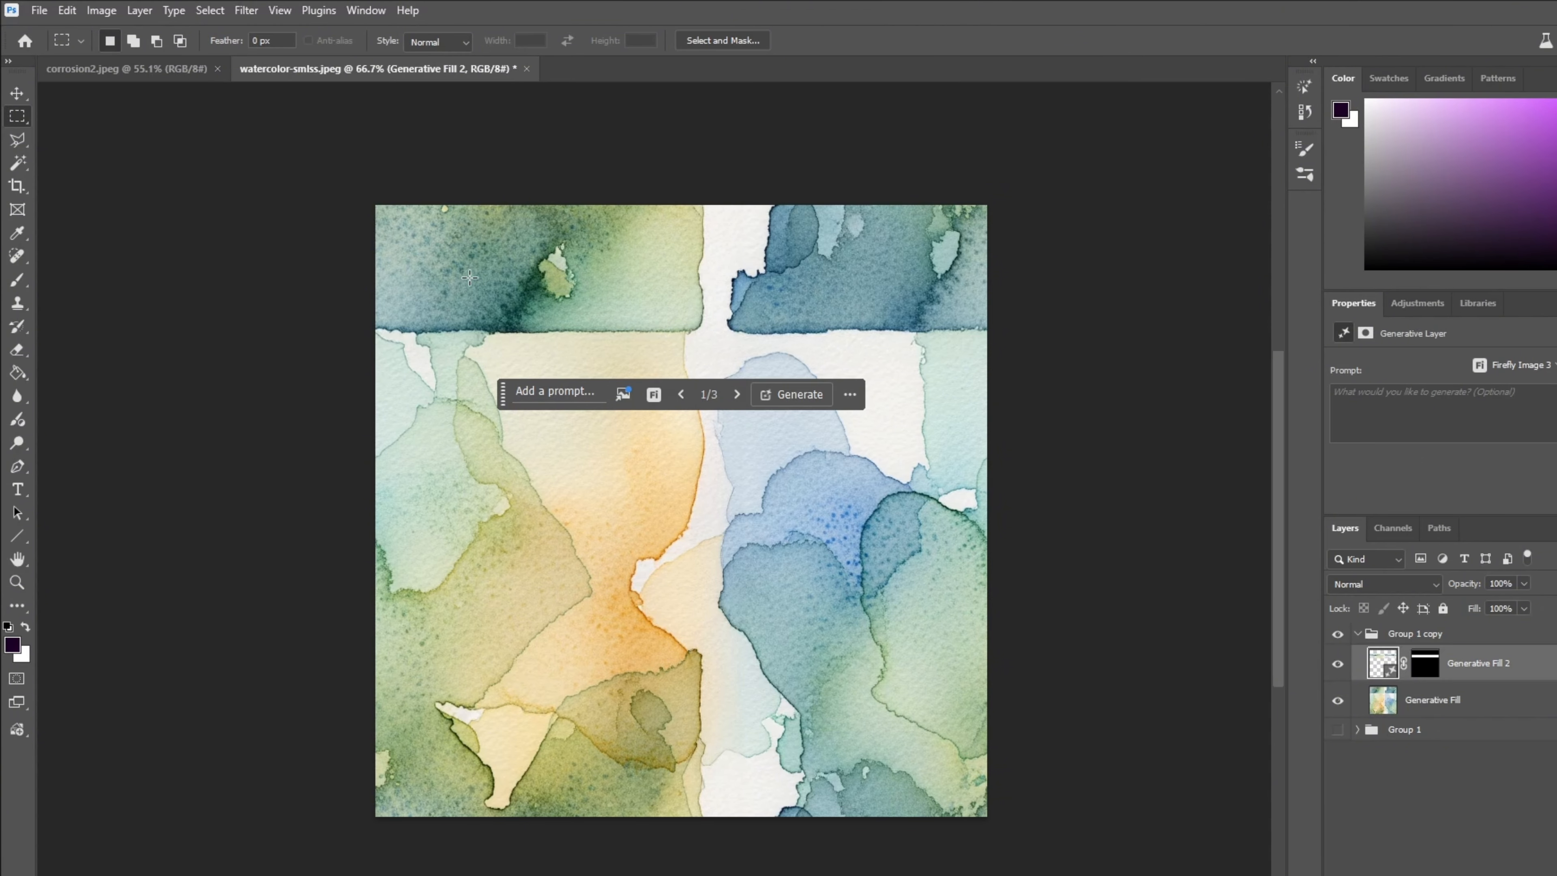
click(742, 397)
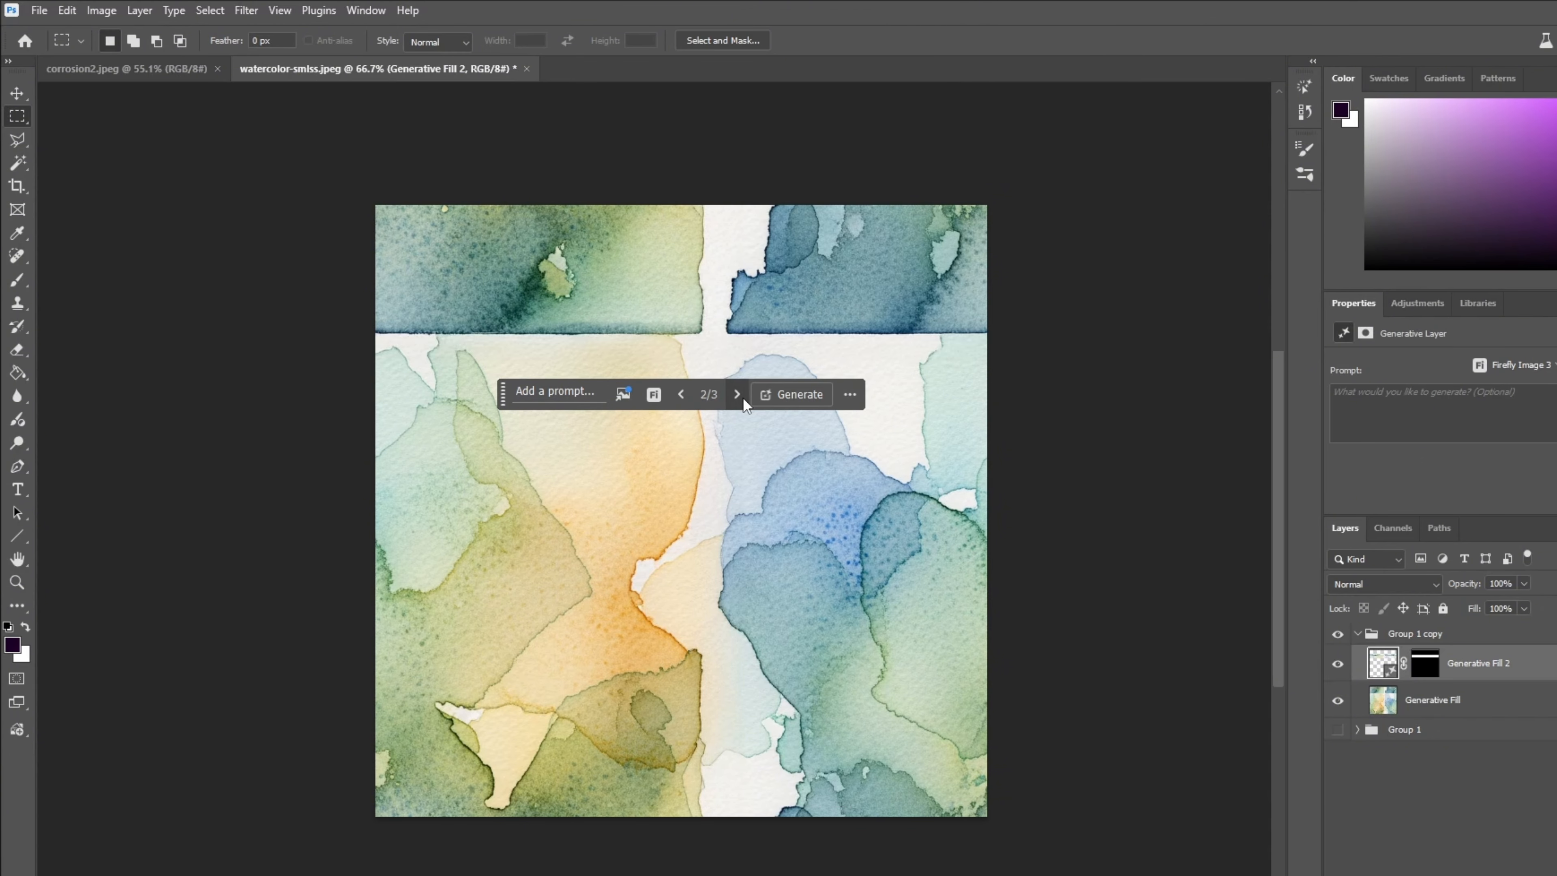
click(738, 395)
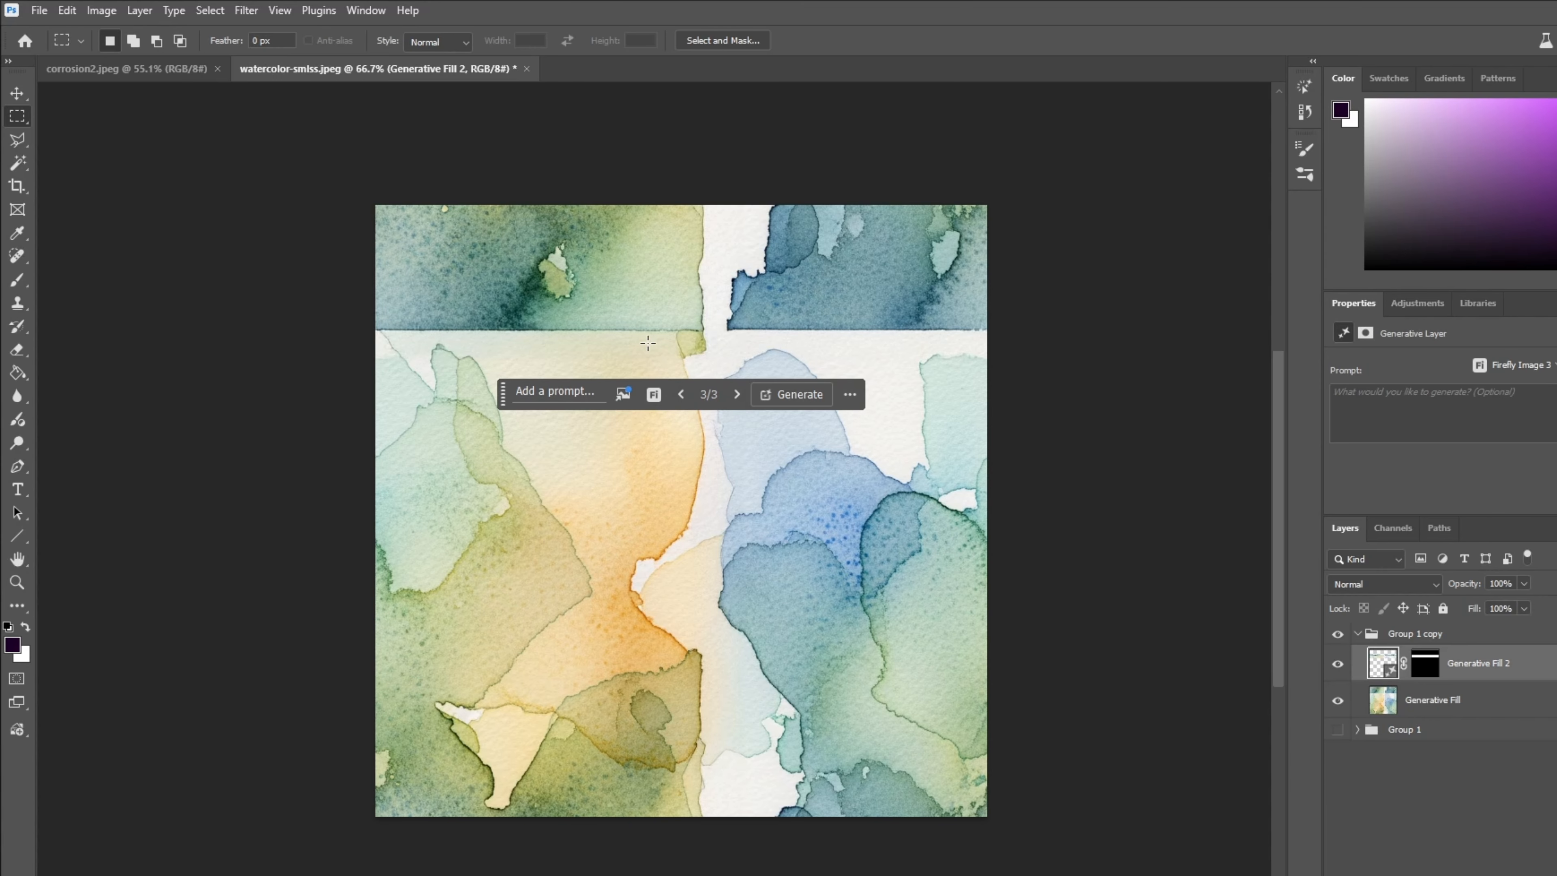
click(794, 396)
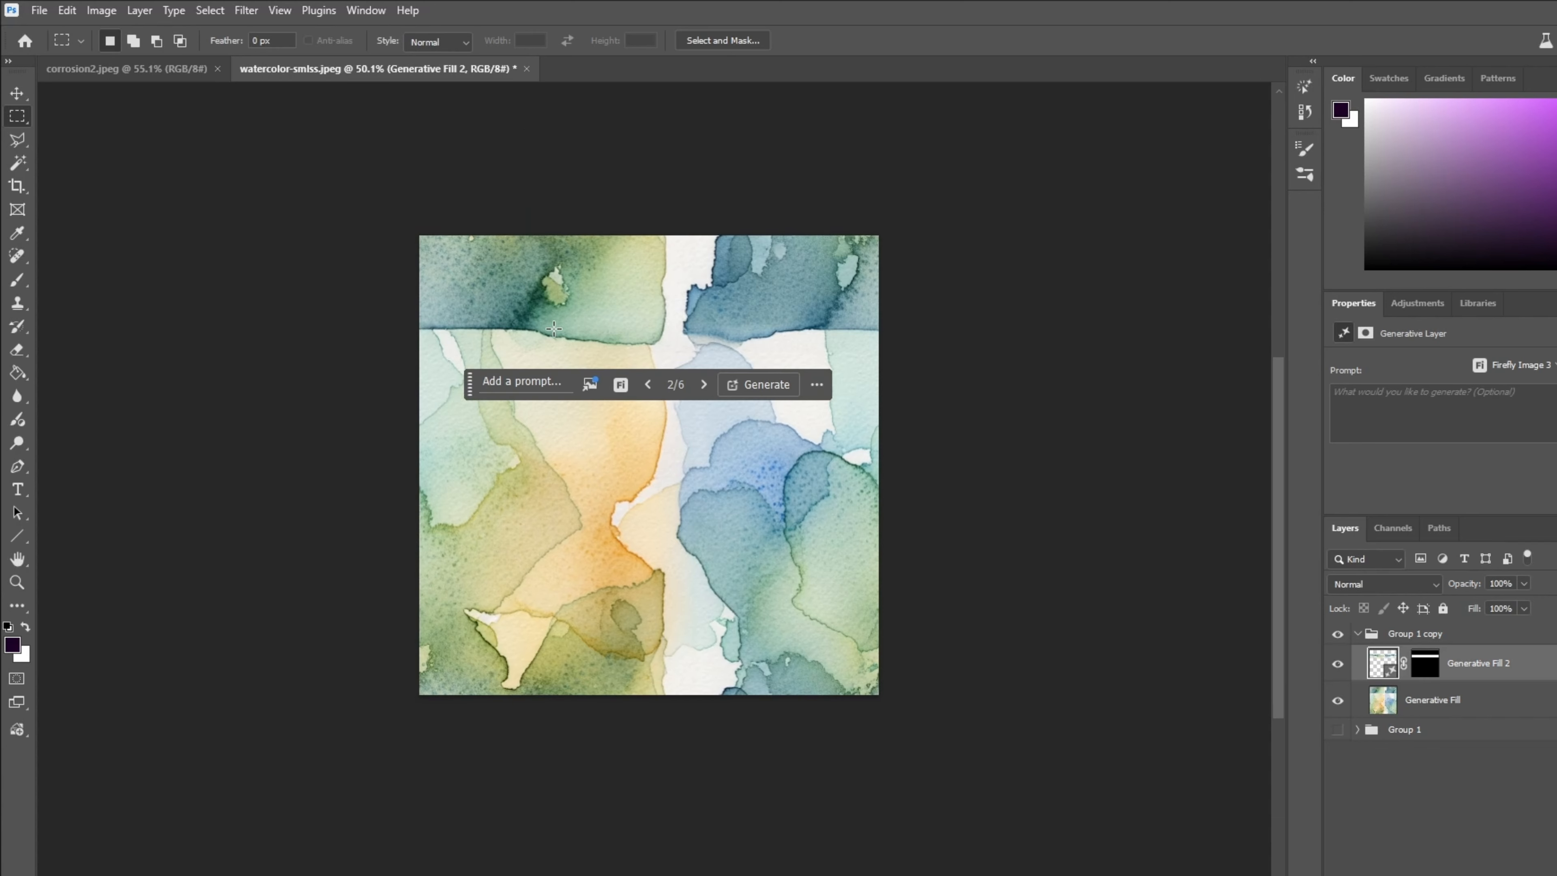
scroll(601, 334, up, 1)
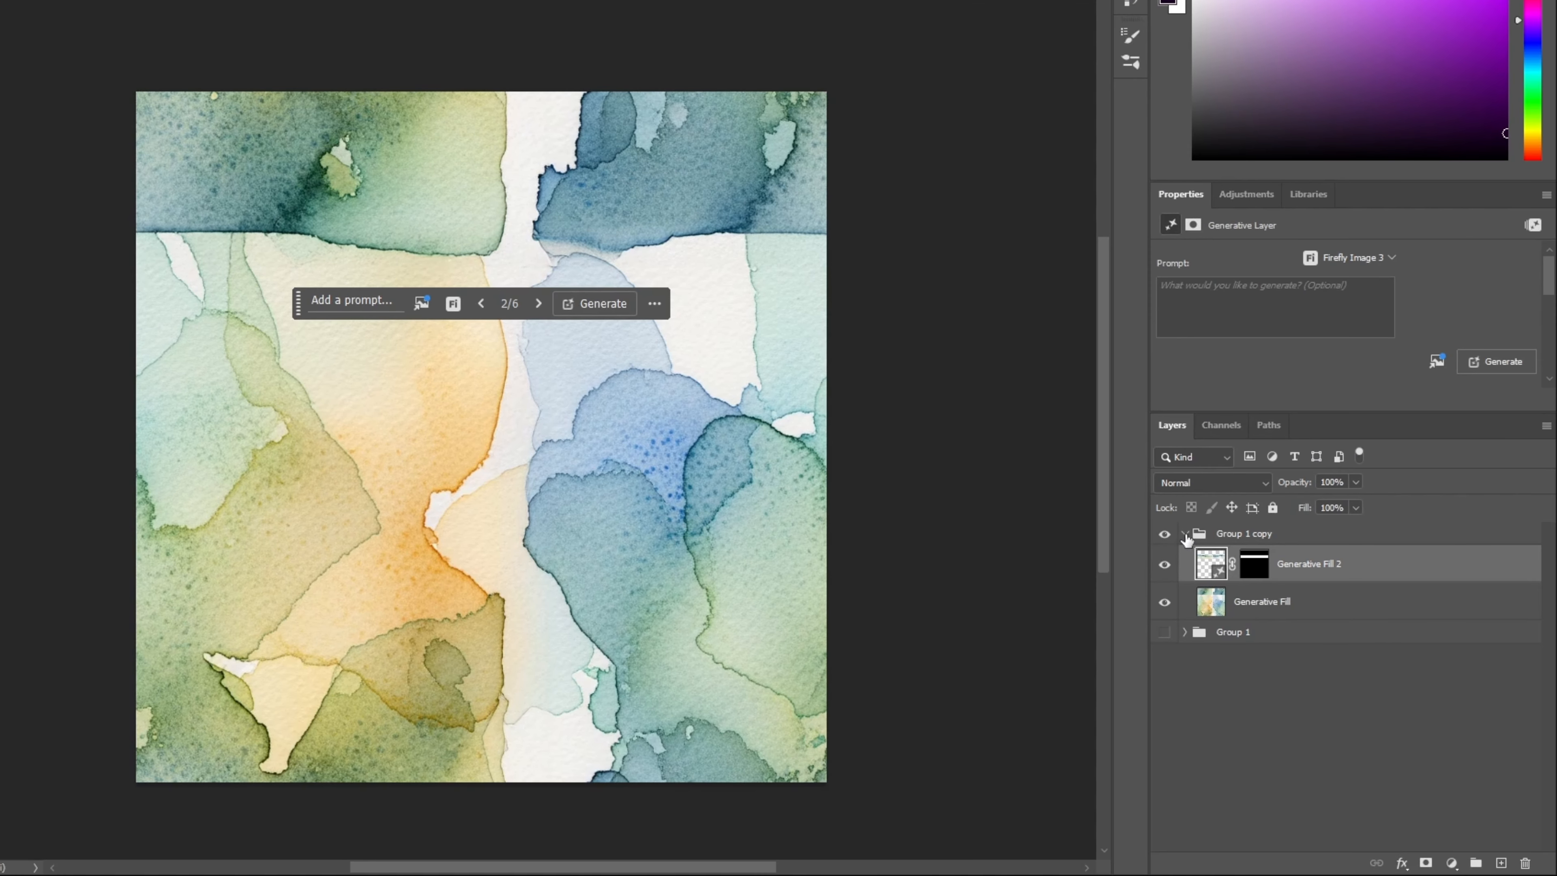
- Duplicate Group 1 copy within the same document and hide Group 1 copy
click(1184, 534)
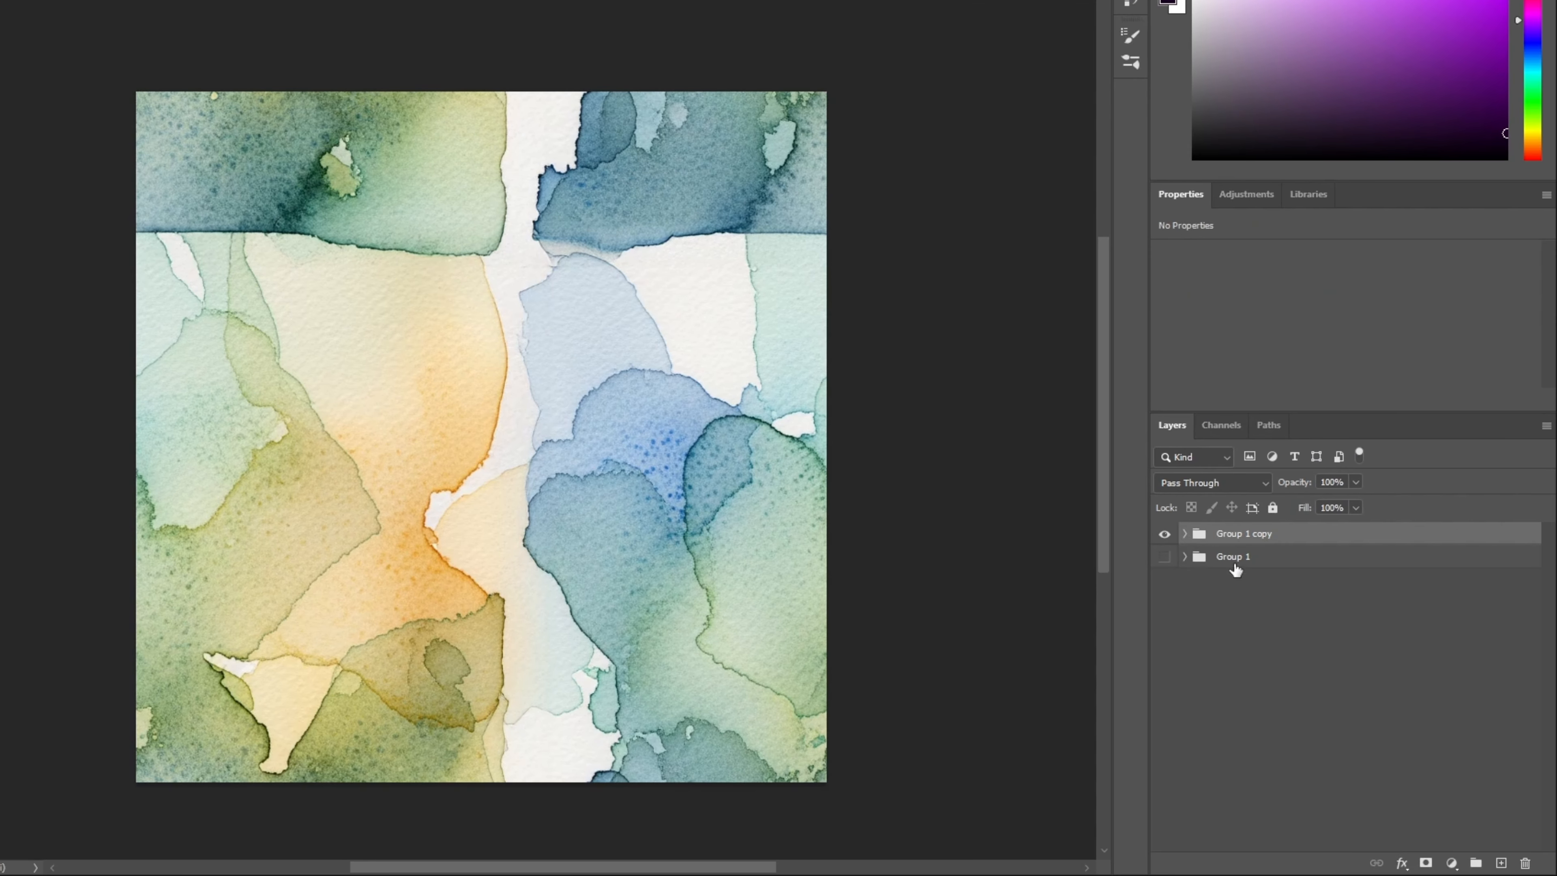
right_click(1249, 531)
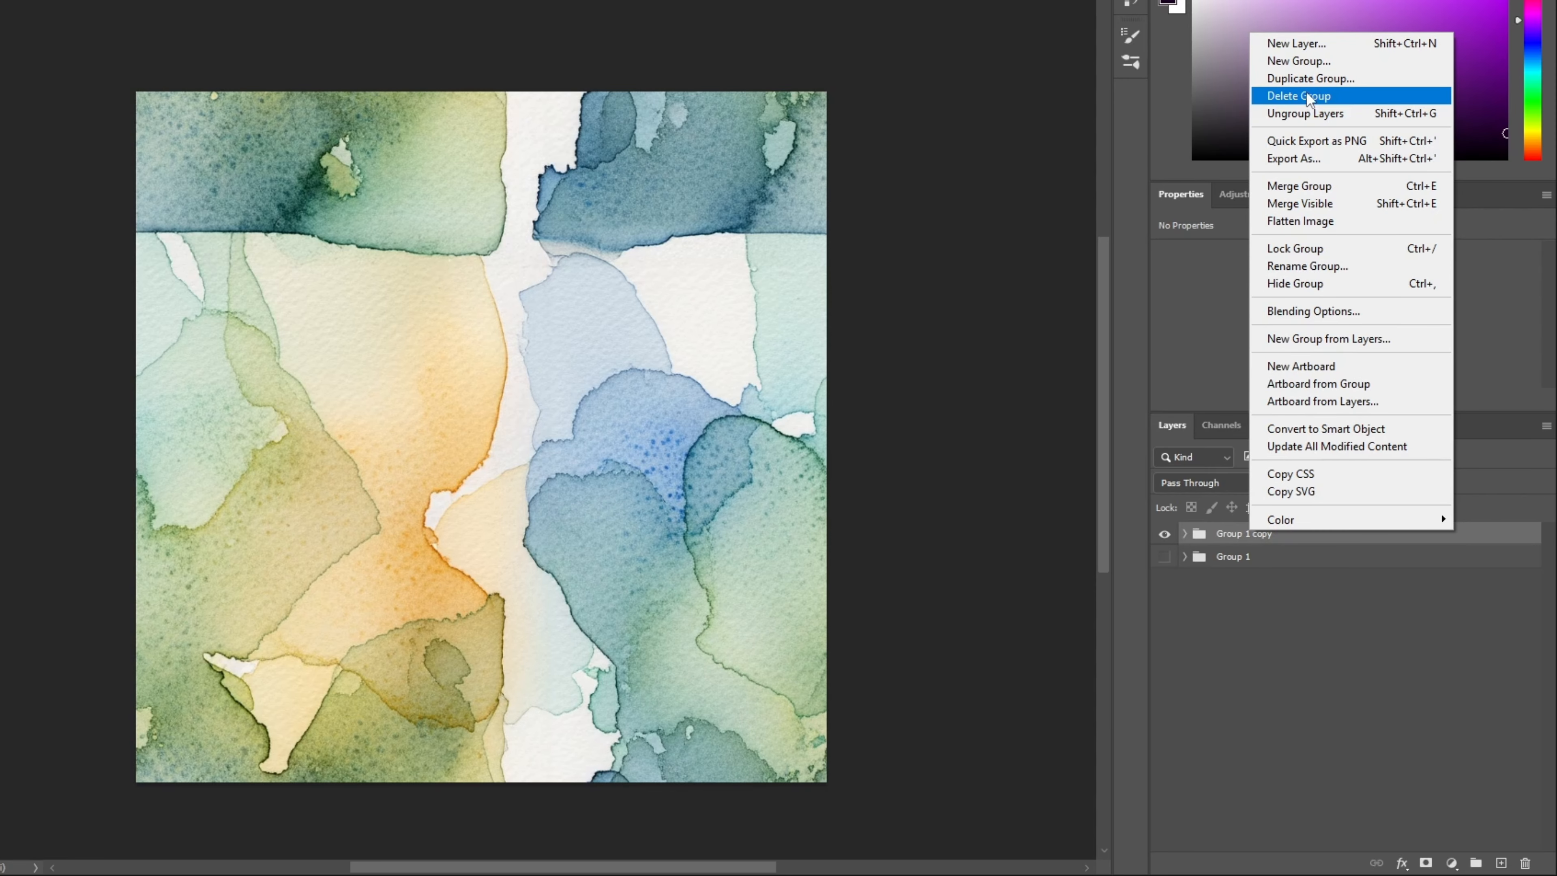
click(1310, 78)
click(828, 169)
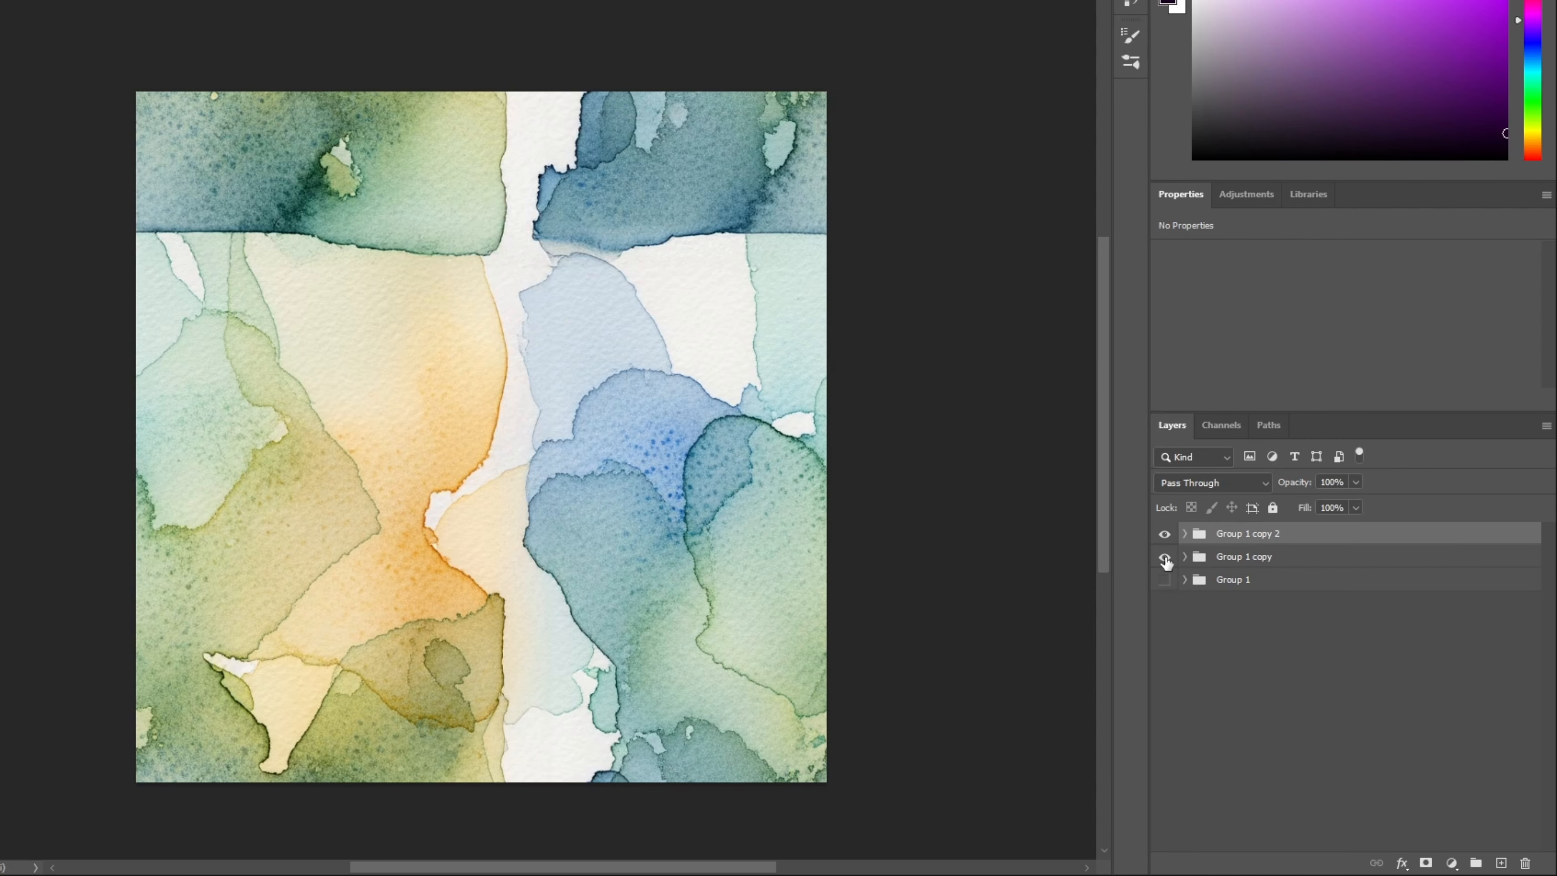
click(1164, 556)
- Merge the Generative Fill 2 and Generative Fill layers inside Group 1 copy 2
click(1185, 534)
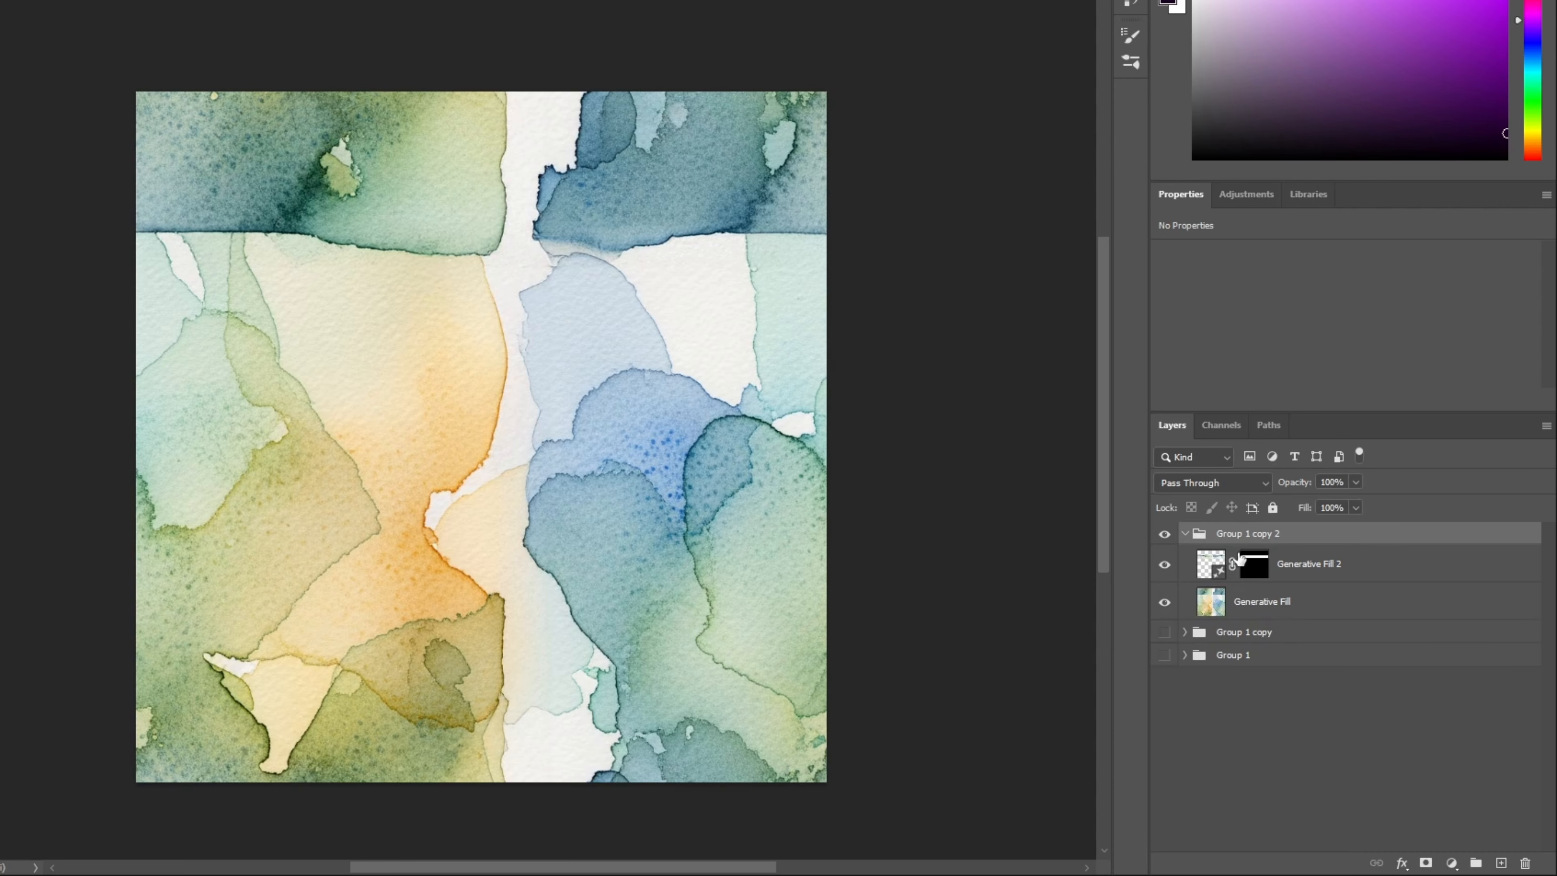
click(1338, 600)
shift+click(1344, 564)
right_click(1344, 568)
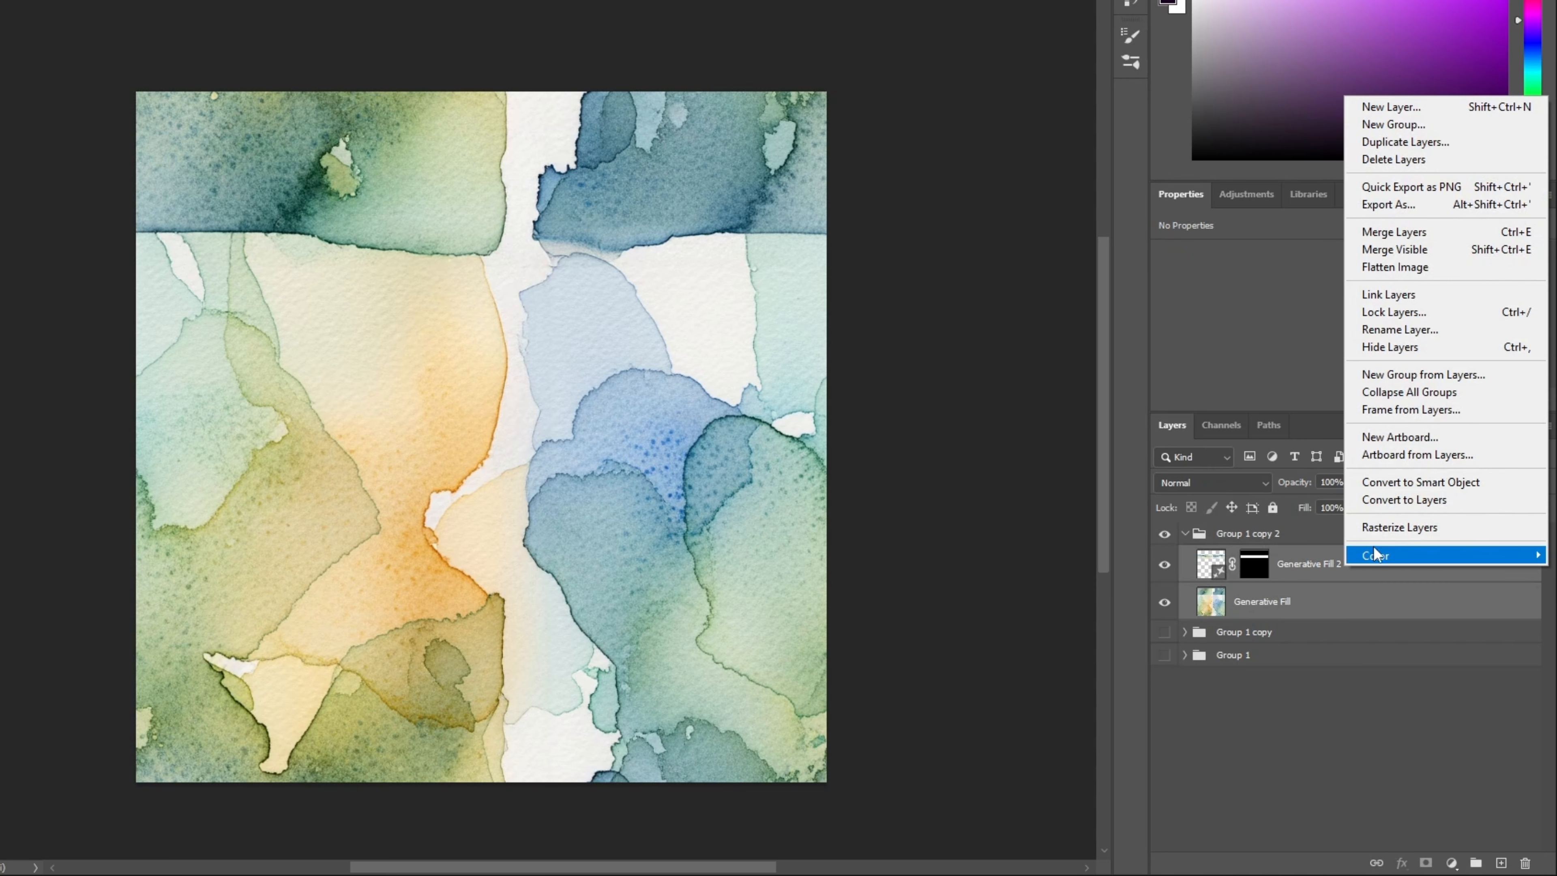
click(1397, 233)
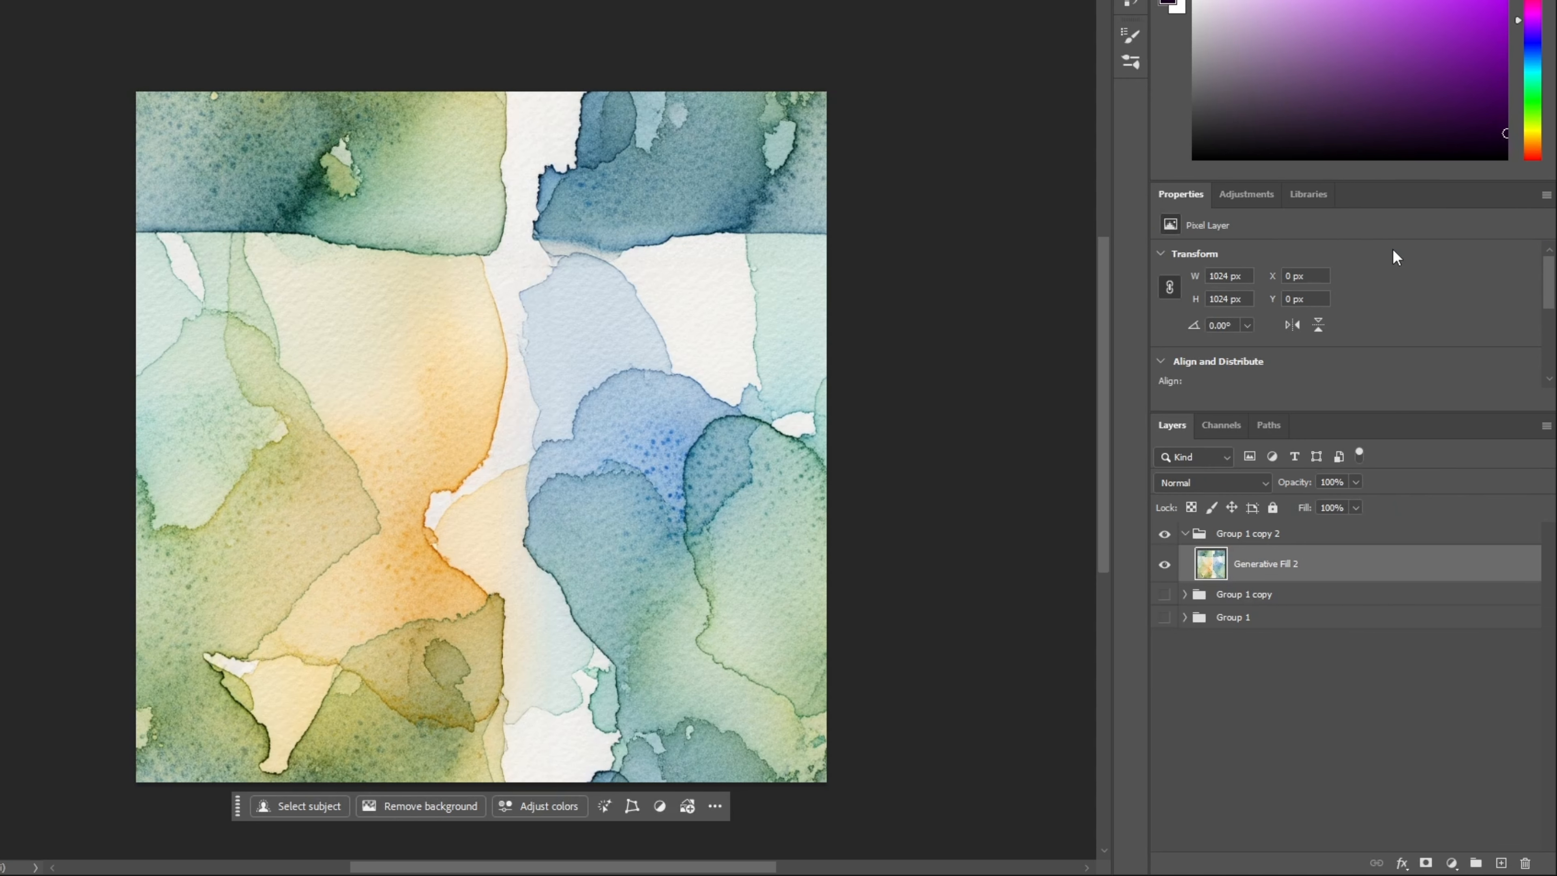
- Preview the merged layer shifted horizontally and vertically with the Offset filter to check its wrapped edges for seams
scroll(506, 381, down, 1)
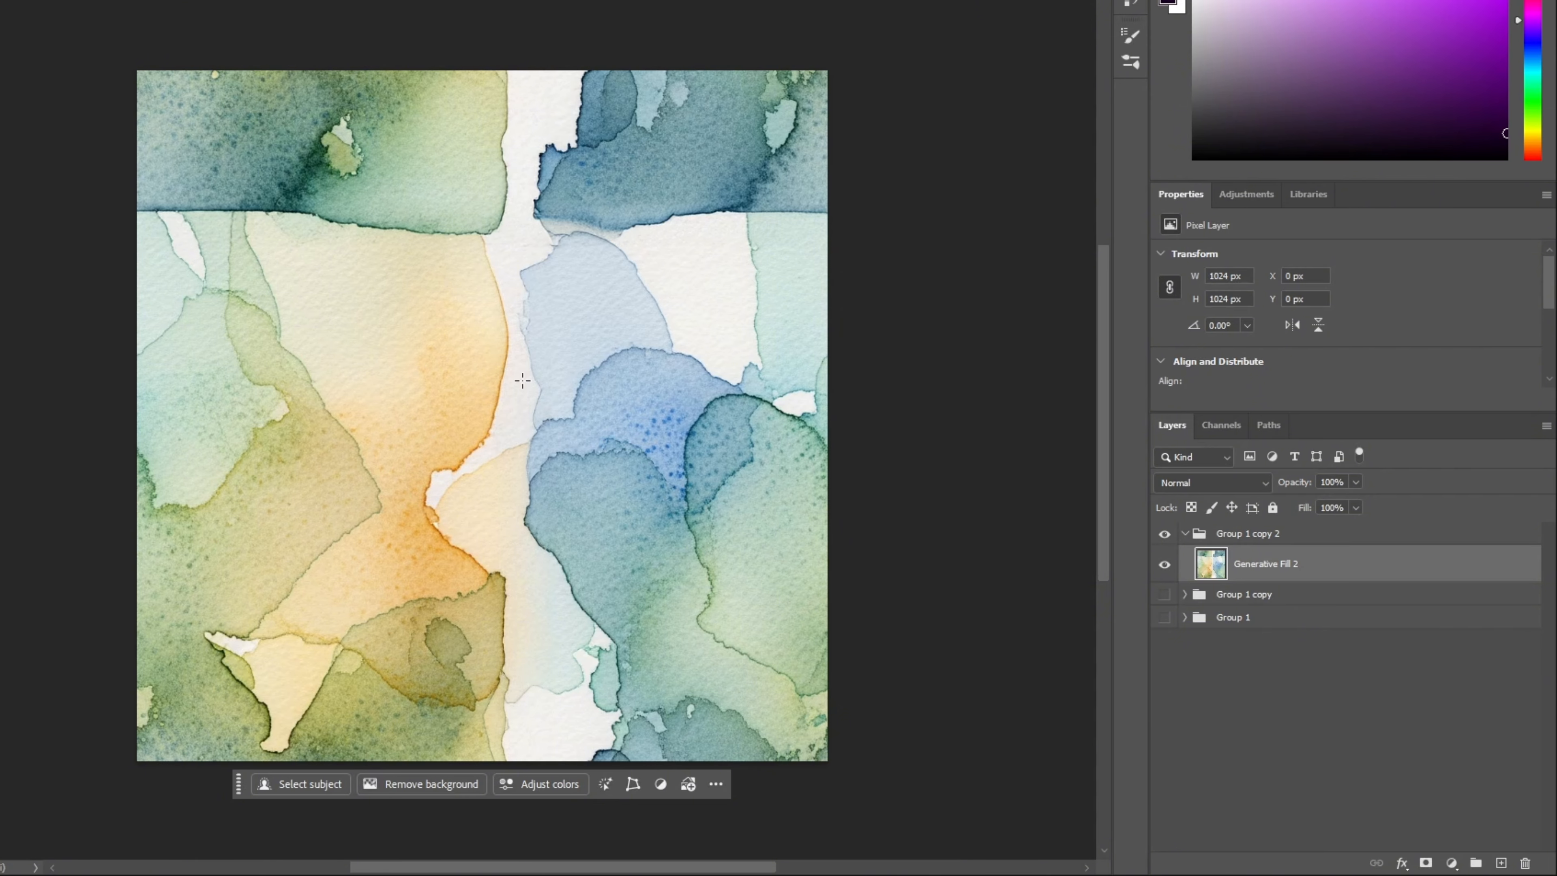
click(42, 0)
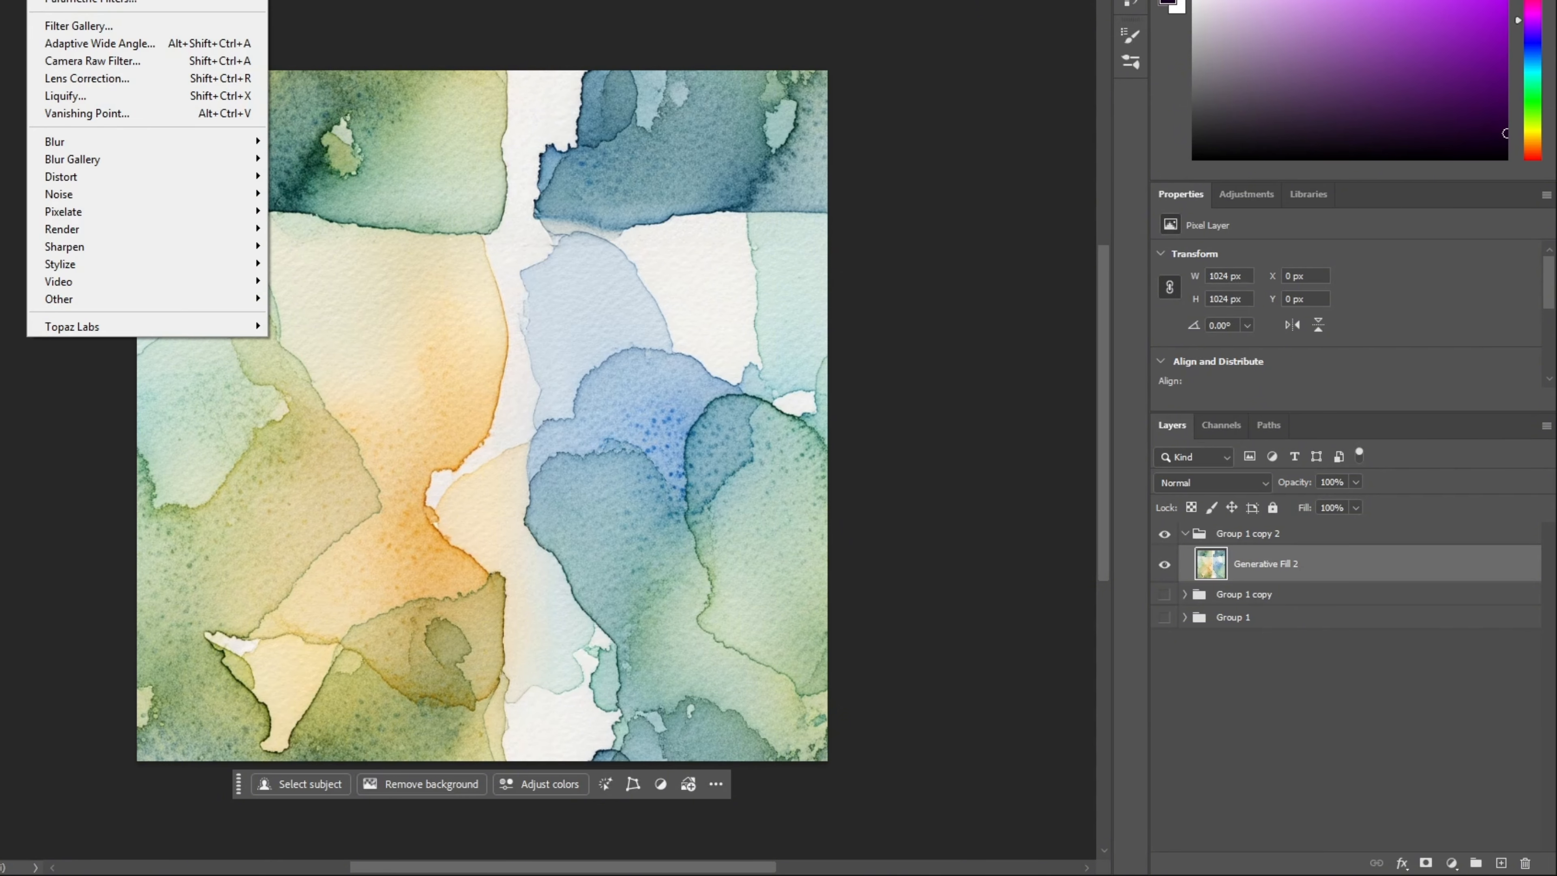
mouse_move(236, 297)
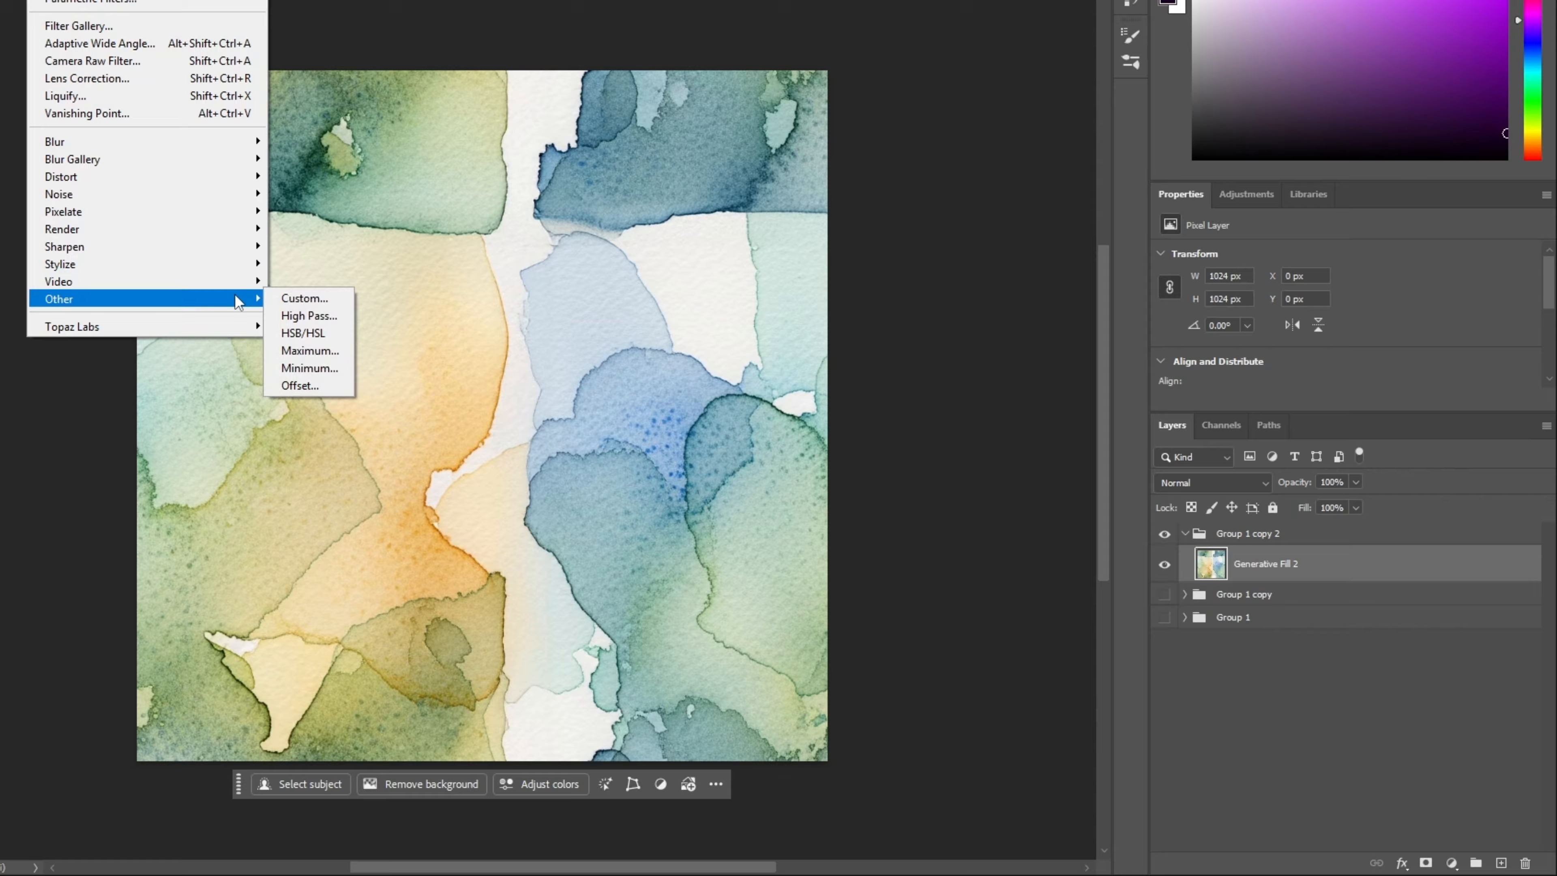
click(317, 389)
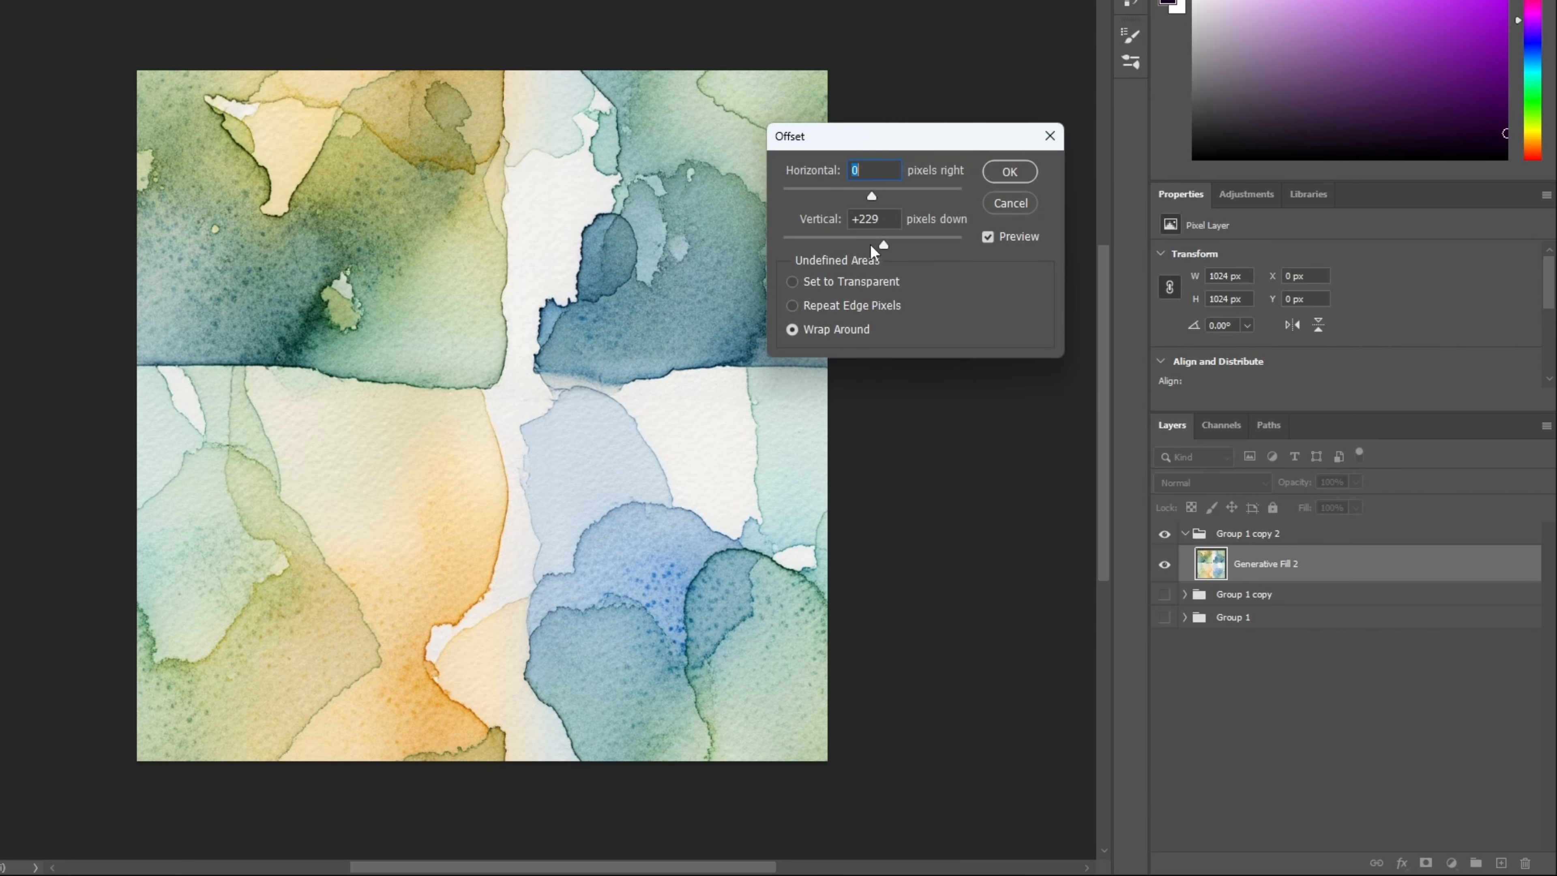
key(Tab)
text(0)
drag(873, 187, 796, 197)
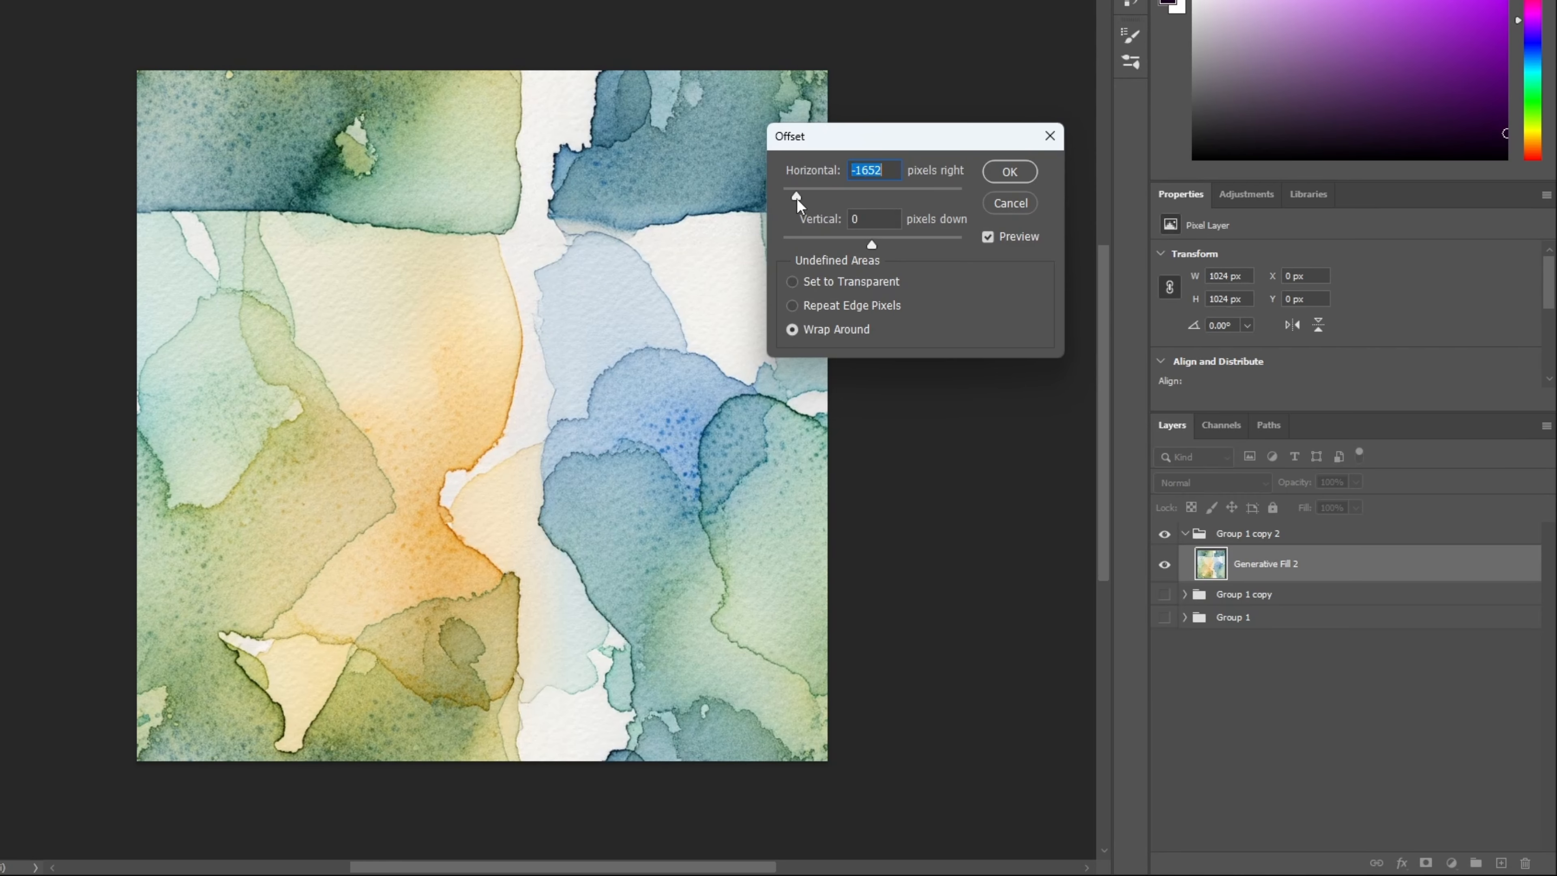
drag(895, 243, 962, 241)
click(1010, 171)
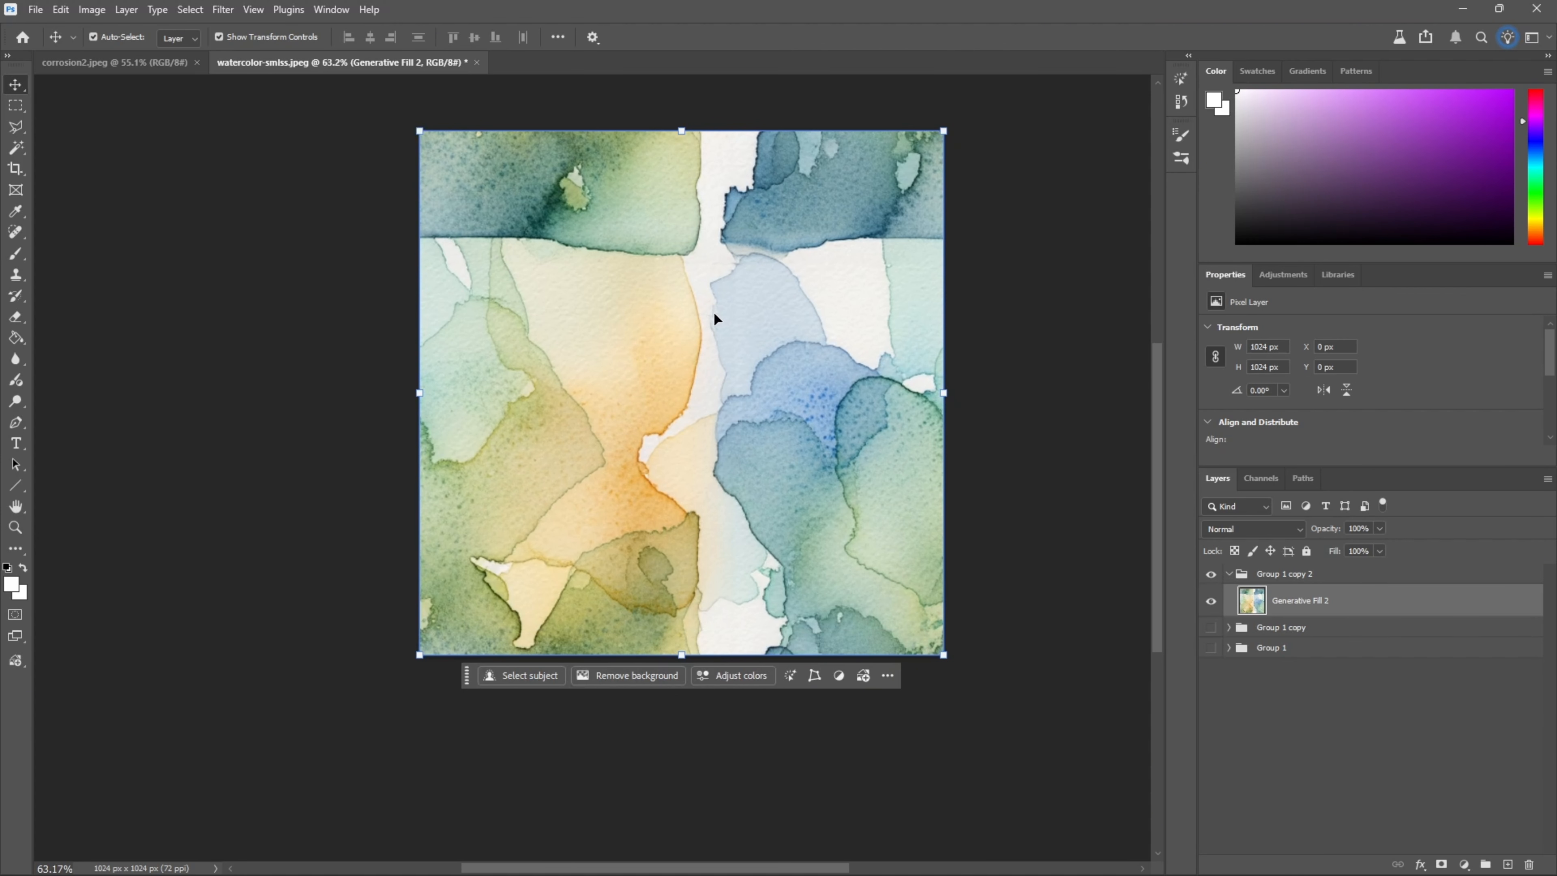
- Switch to Blender and add watercolor-smlss-blend.png as an image layer on the cube's Ucupaint material
scroll(713, 311, down, 2)
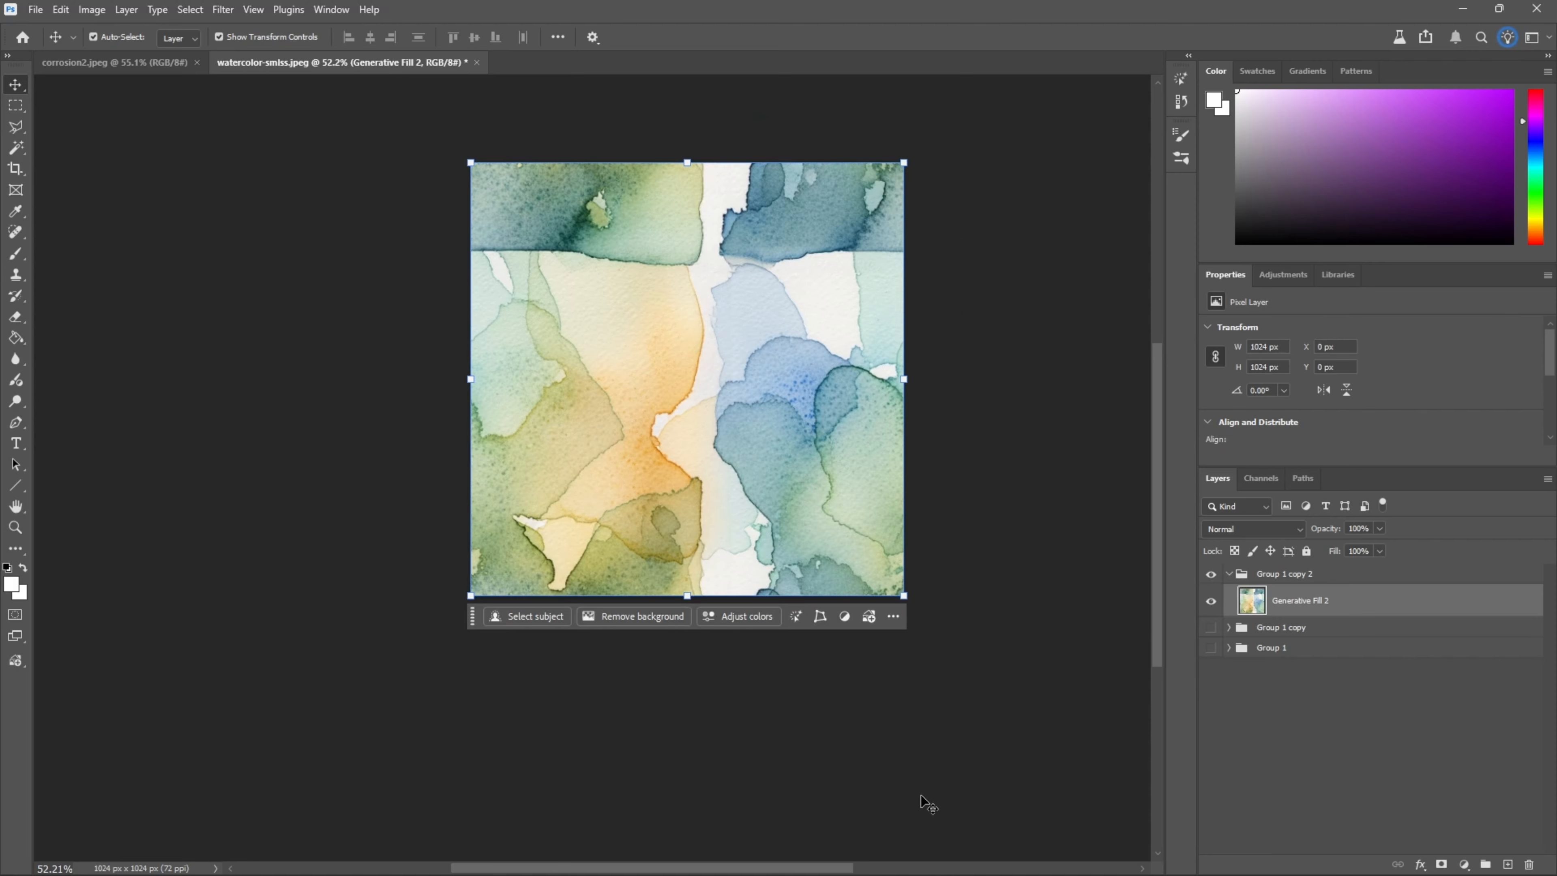
mouse_move(1009, 857)
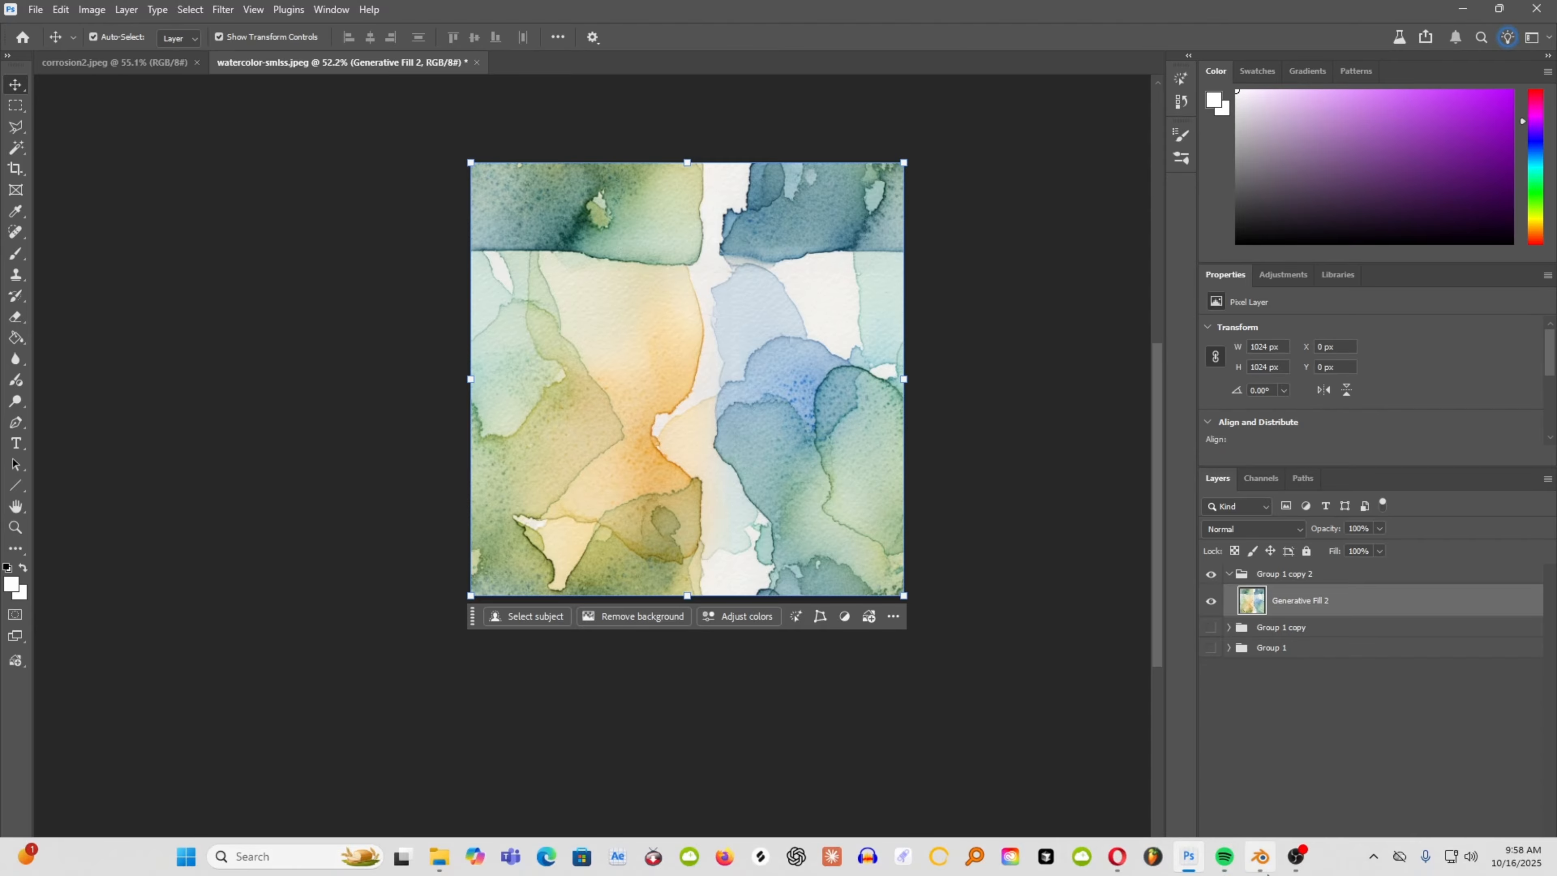
mouse_move(1270, 870)
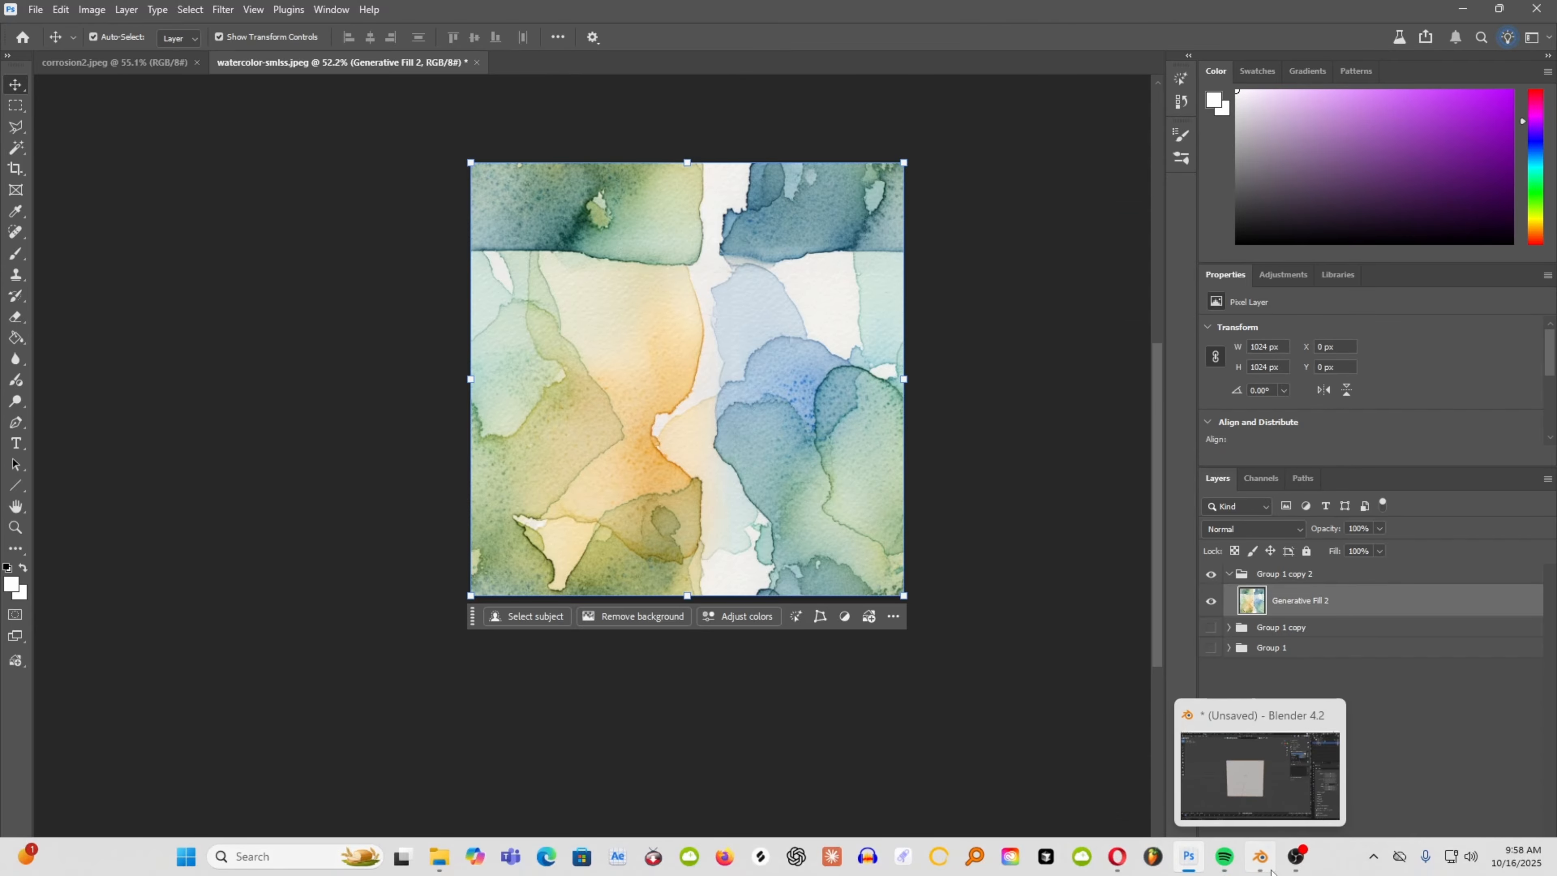
click(1270, 870)
scroll(695, 395, up, 2)
drag(695, 396, 665, 372)
scroll(672, 401, down, 4)
scroll(669, 399, up, 1)
scroll(607, 386, up, 2)
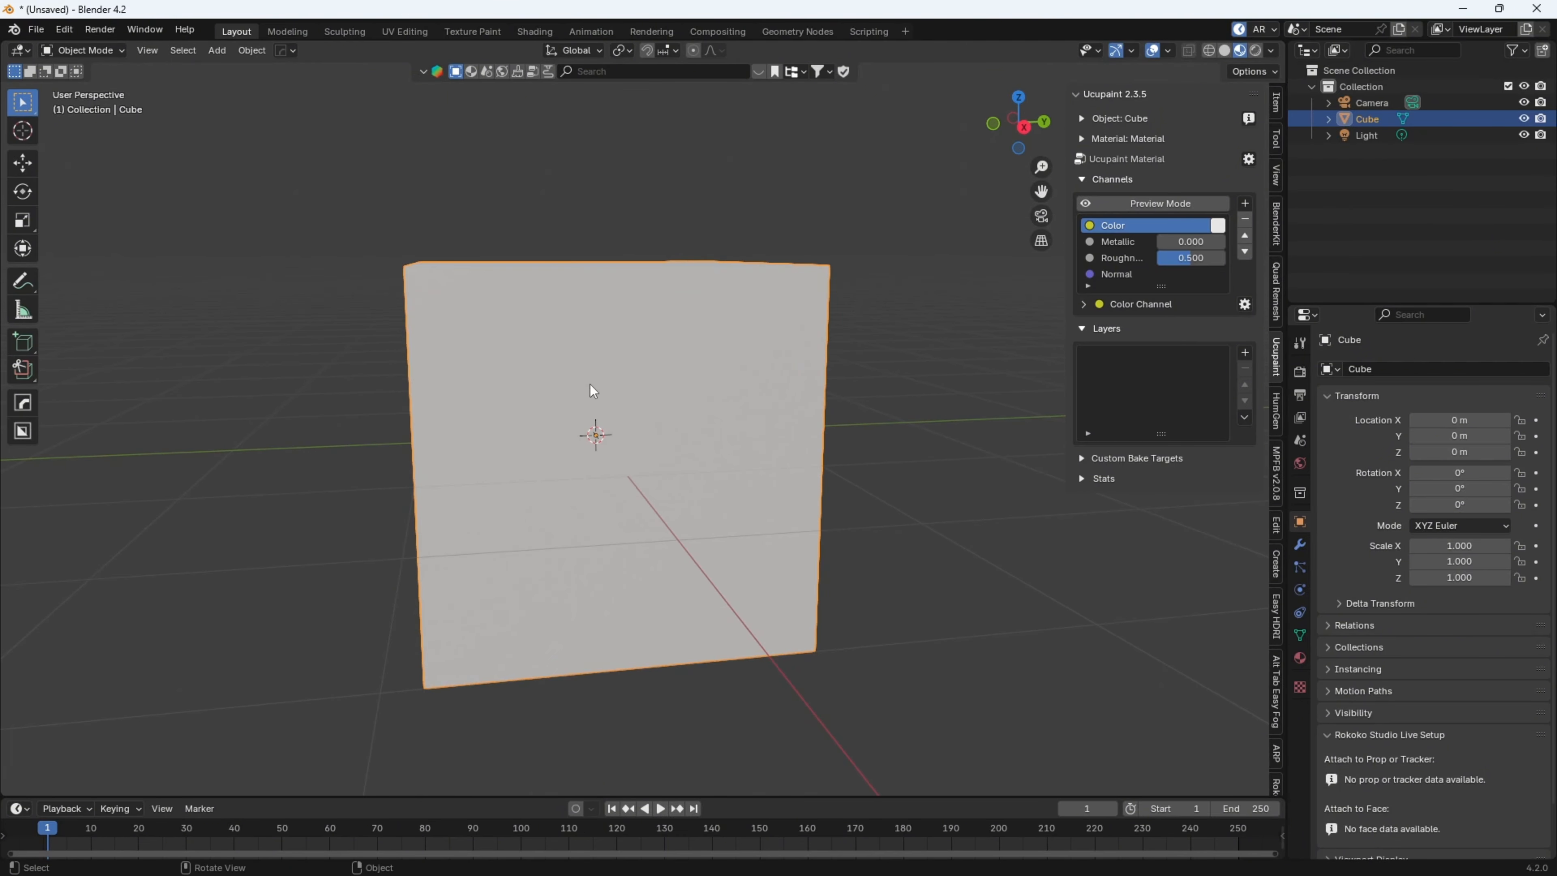
click(1245, 357)
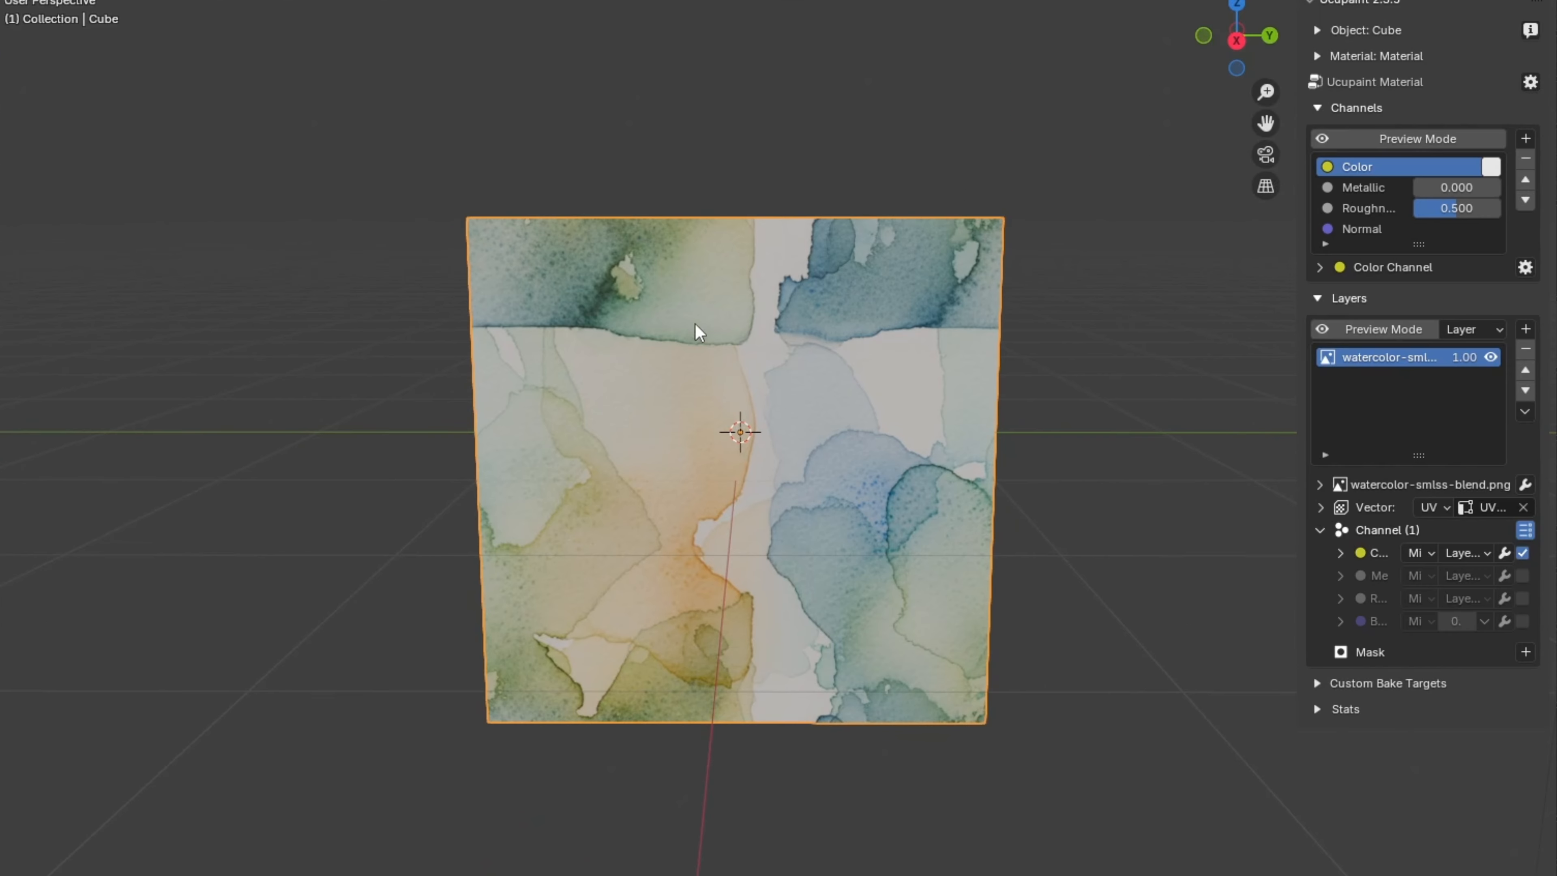
- Examine the watercolor texture on the cube's front, side and top faces, from close up and farther away
drag(699, 332, 531, 249)
scroll(717, 345, up, 5)
scroll(624, 328, down, 5)
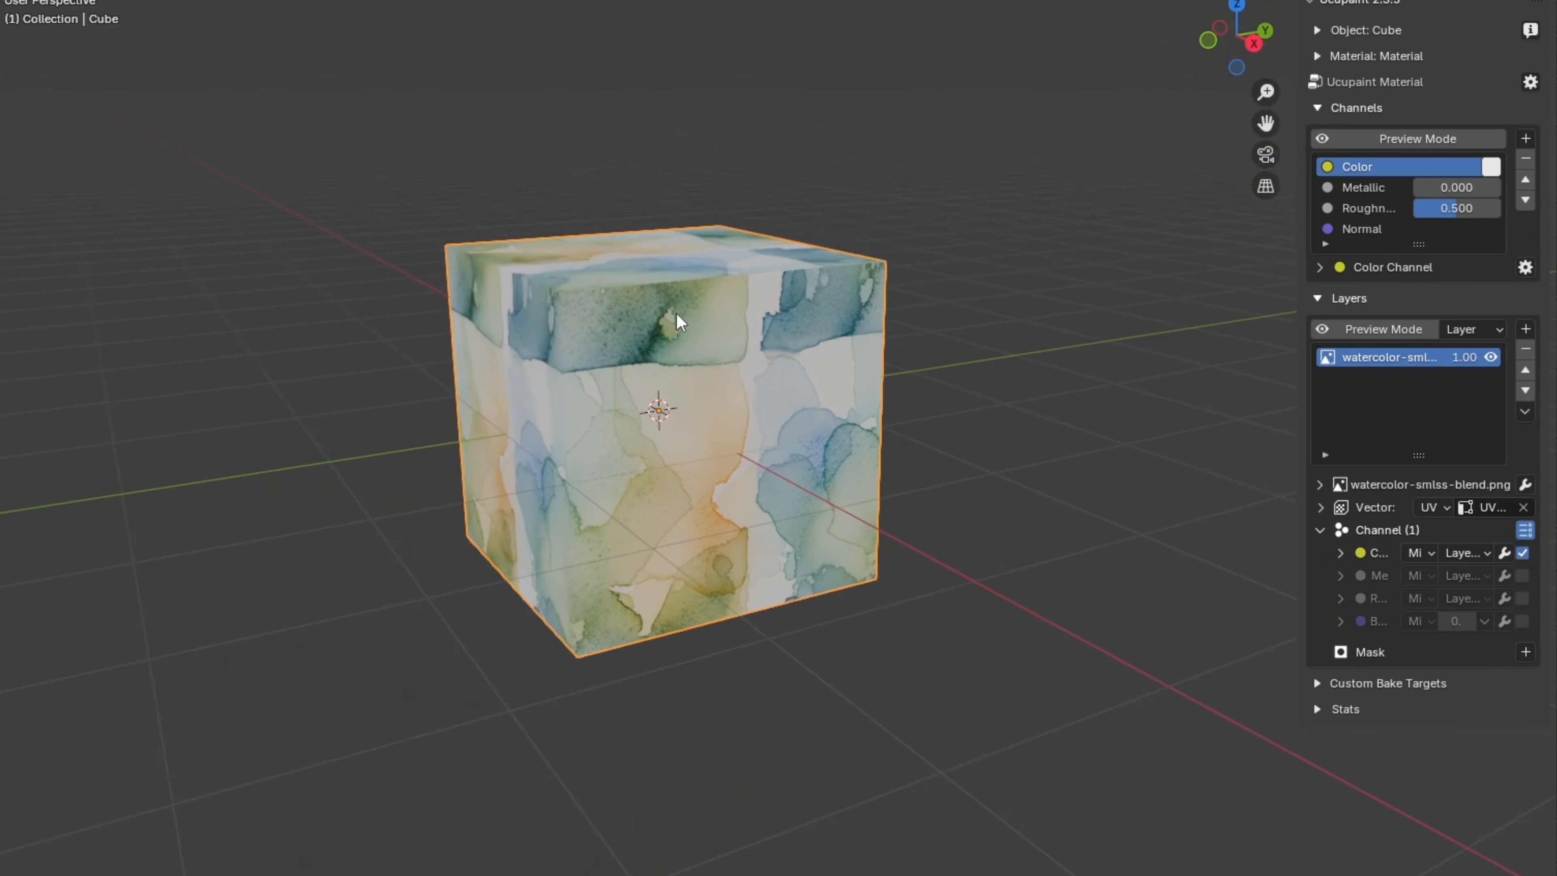
drag(605, 347, 535, 358)
scroll(767, 323, up, 3)
scroll(767, 325, up, 2)
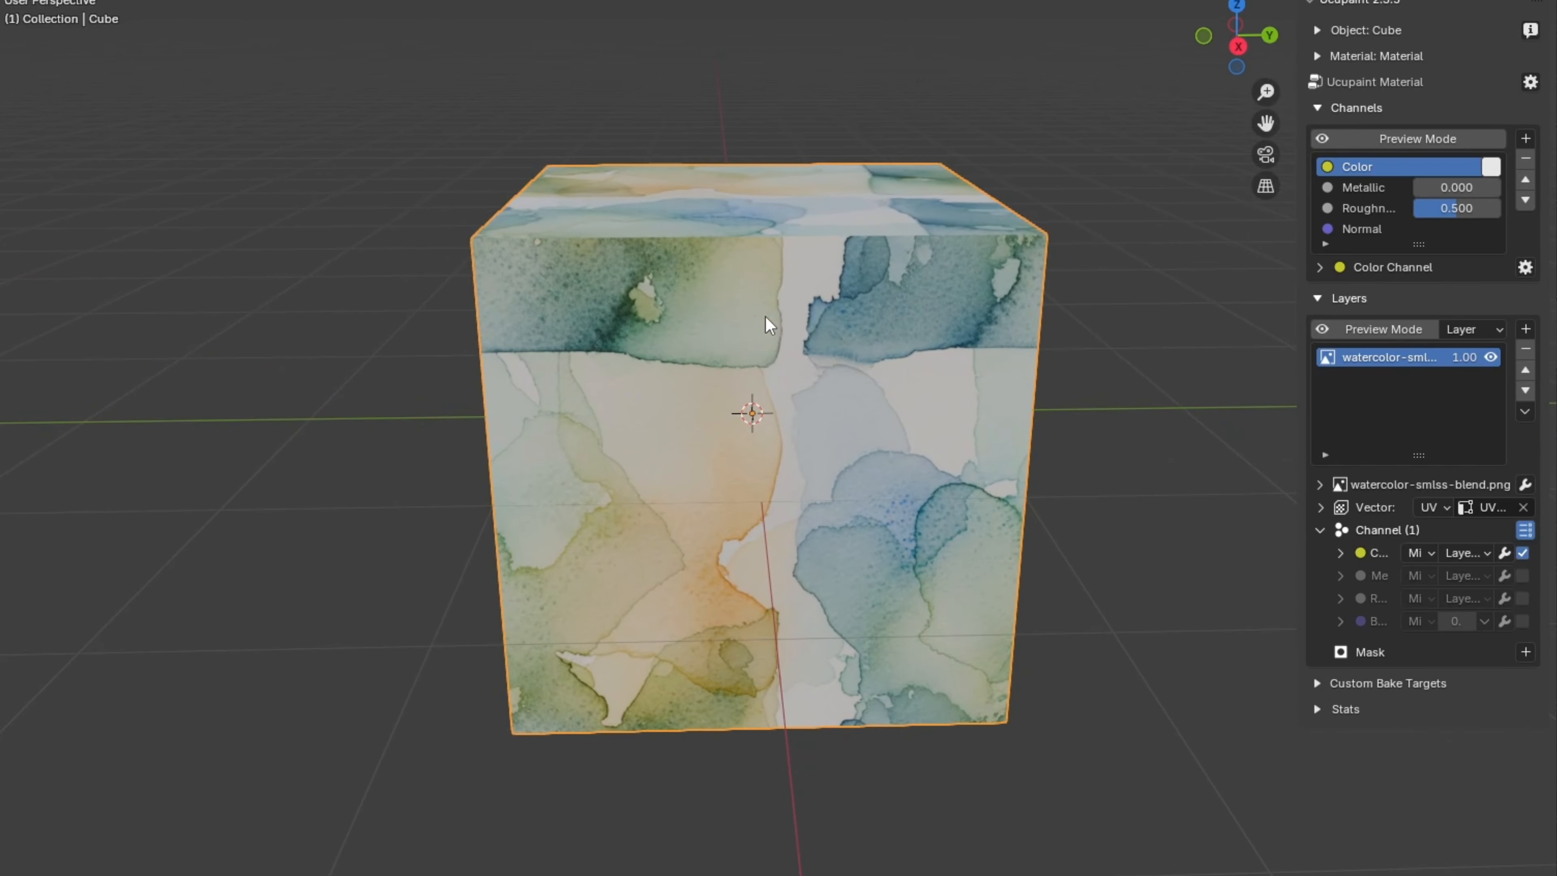
drag(767, 331, 799, 323)
- Set the watercolor layer's Y scale to 0.70 in its vector mapping
click(1320, 508)
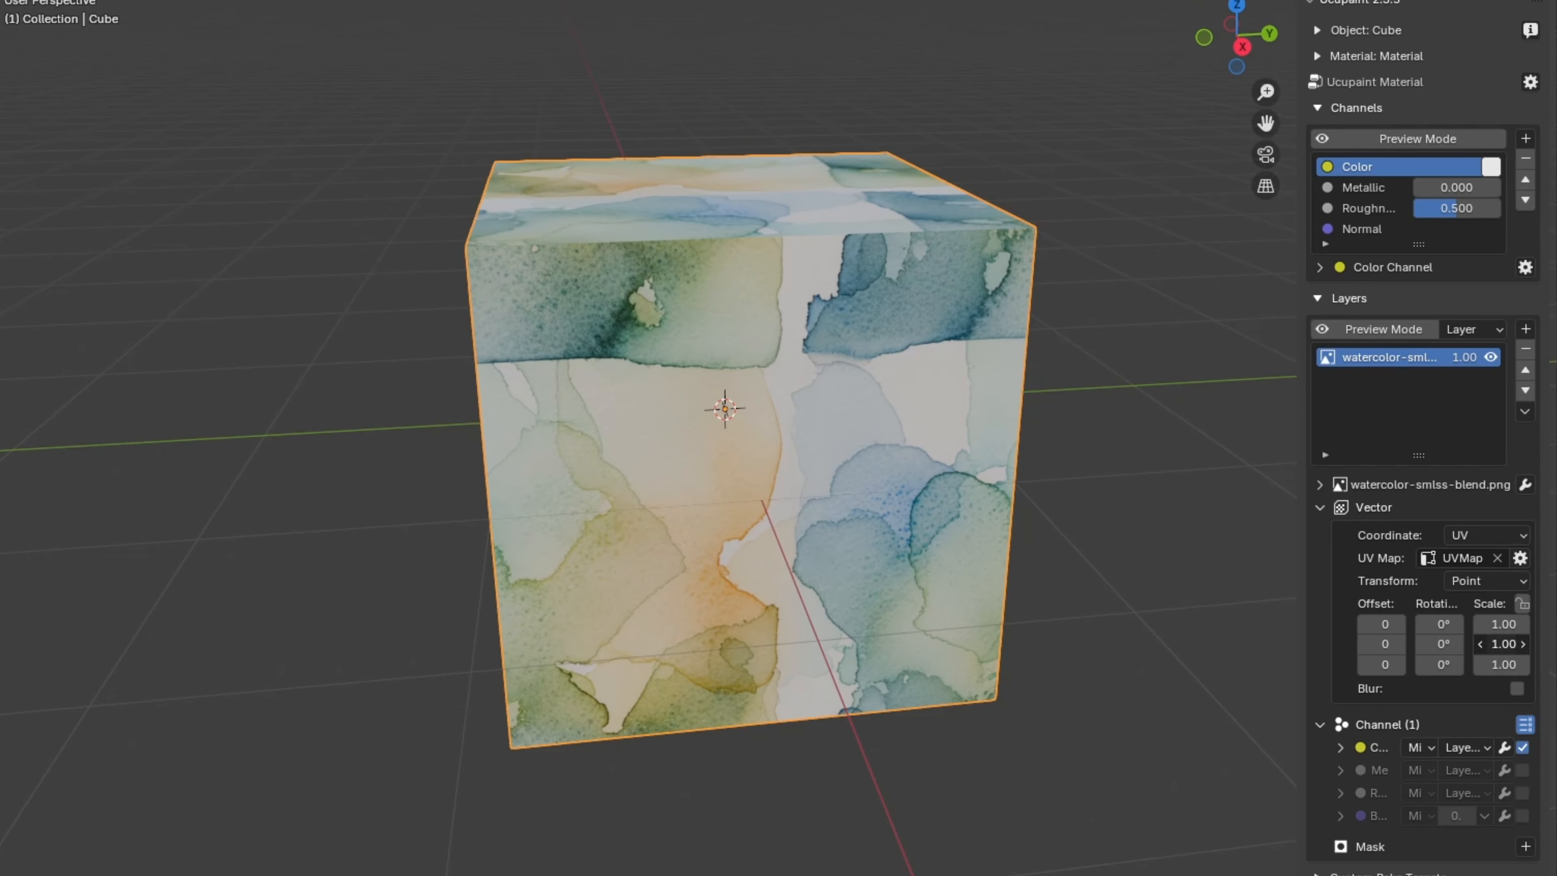
mouse_move(1502, 643)
mouse_down()
mouse_move(1551, 643)
mouse_move(1480, 644)
mouse_up()
scroll(547, 315, down, 3)
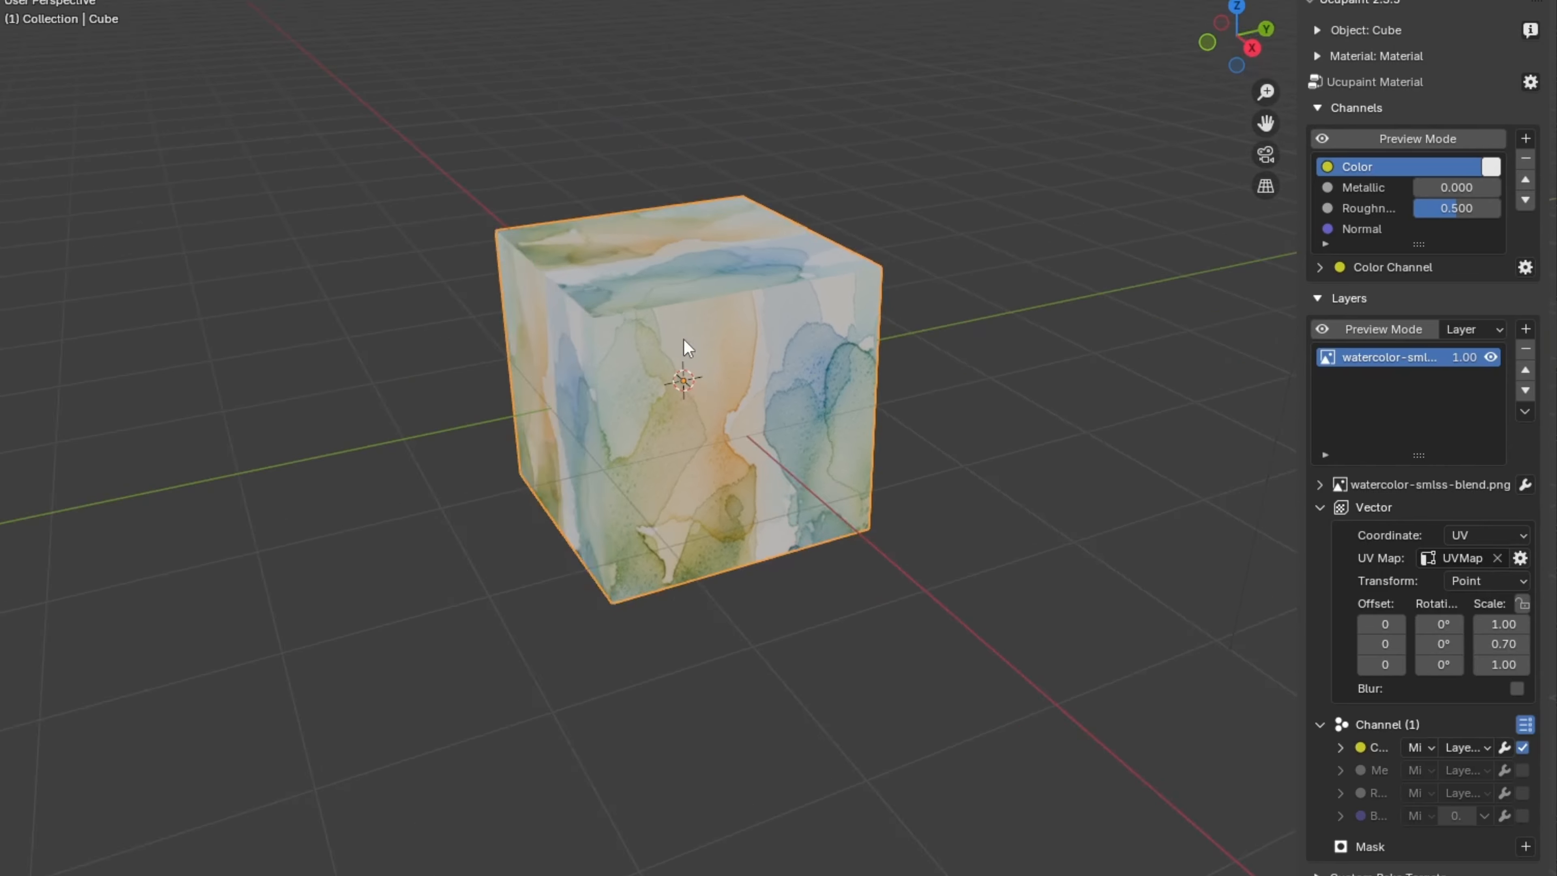